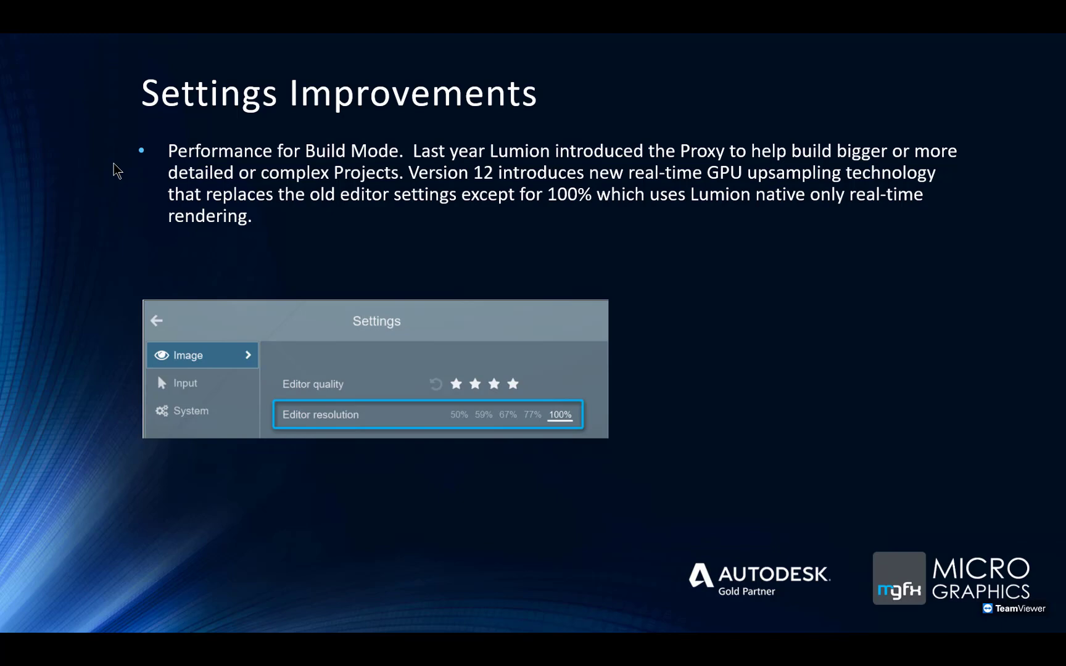
Step: Switch from the slide show to Lumion Pro 12 and create a new project with an empty grass scene
left_click(65, 167)
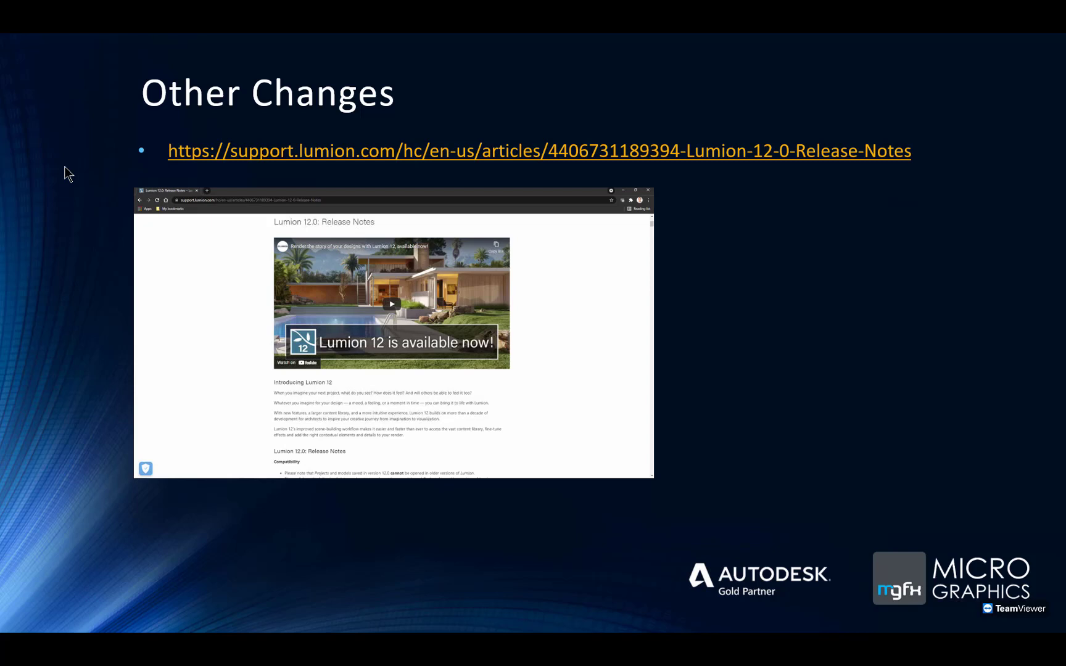
key("alt+Tab")
key("alt+Tab")
key("alt+Tab")
key("alt+Tab")
key("alt+Tab")
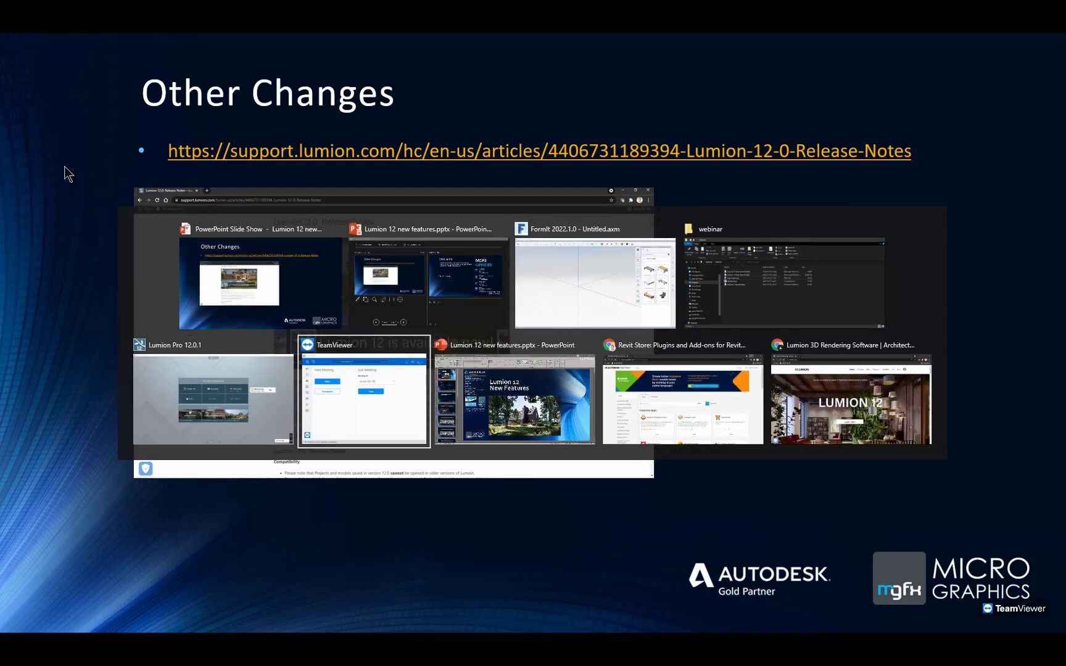
key("alt+Tab")
key("alt+Tab")
key("alt+Tab")
key("alt+Tab")
key("alt+Tab")
key("alt+Tab")
key("alt+Tab")
key("alt+Tab")
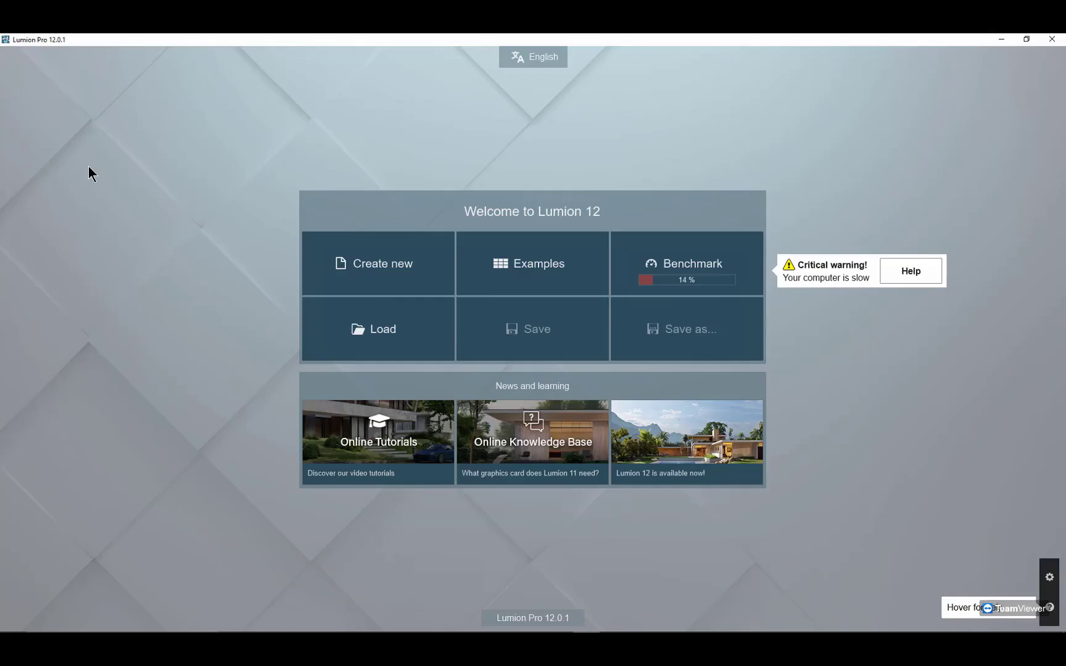
left_click(365, 255)
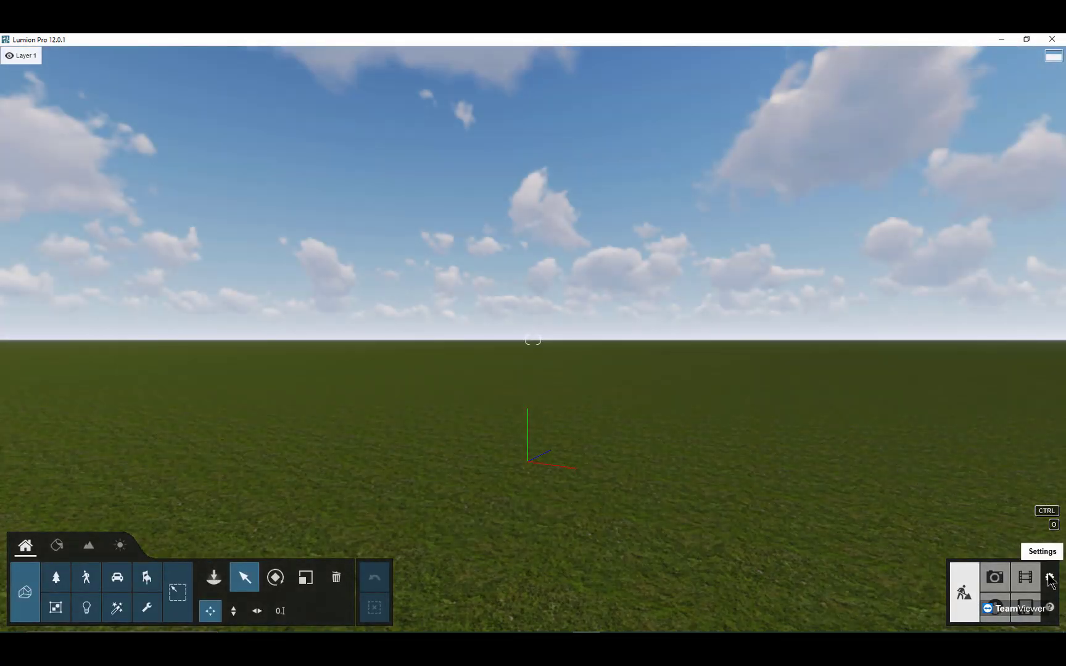
Step: Examine the image settings for editor quality, editor resolution and proxies, and return to the scene
left_click(1051, 581)
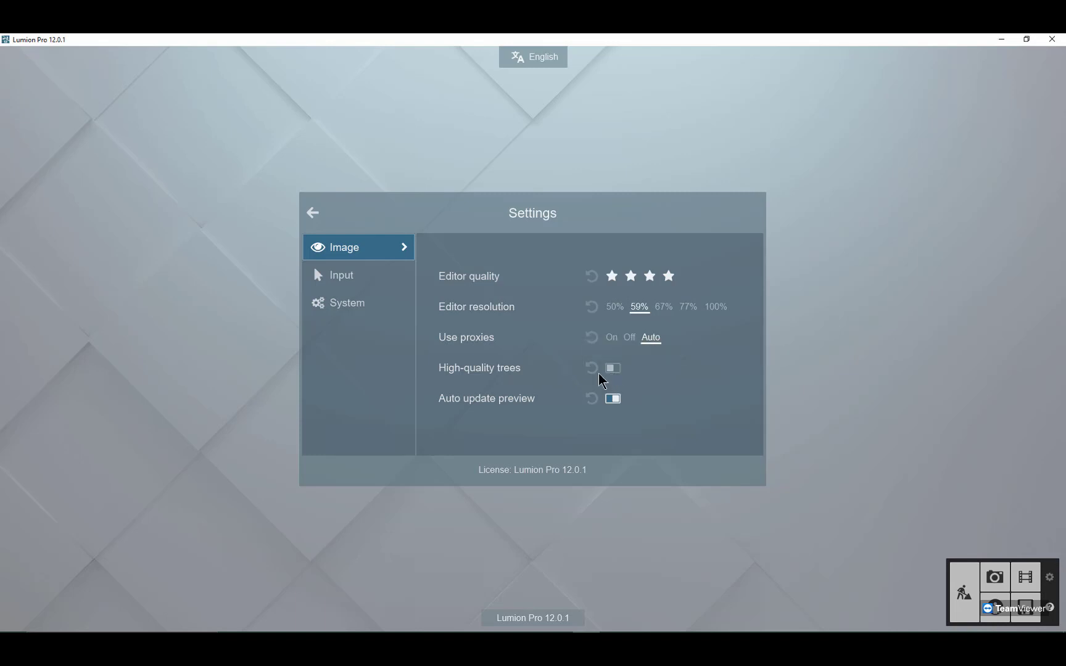
left_click(316, 213)
right_click_drag(615, 317, 617, 317)
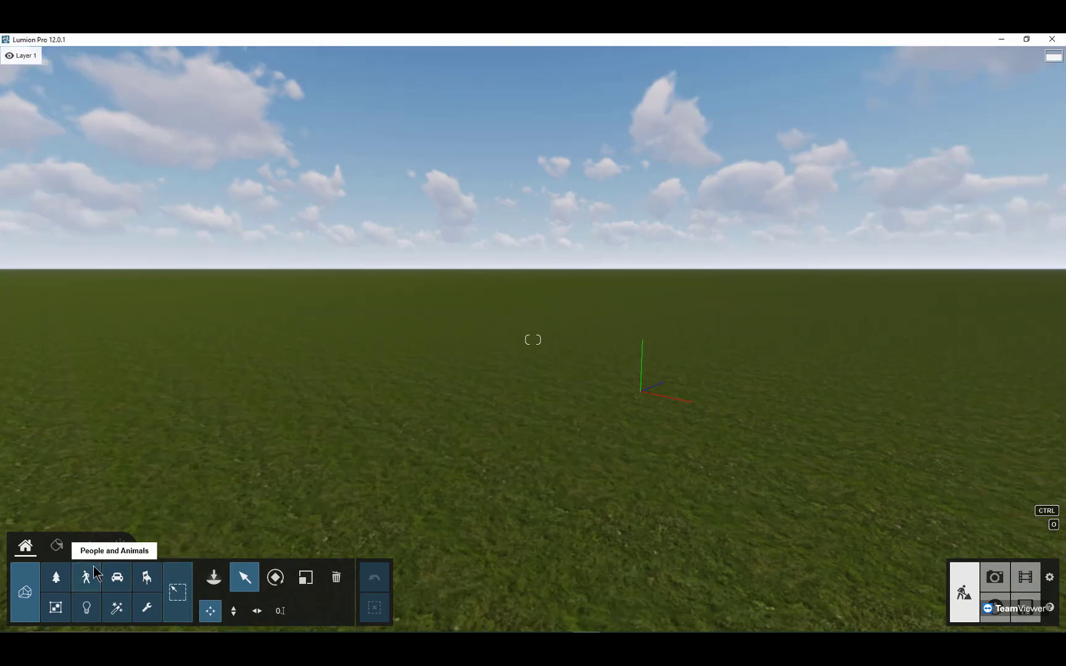
Step: Place one copy of the imported DS_Pool Villa model from the New_Pool Villa folder on the grass
left_click(214, 577)
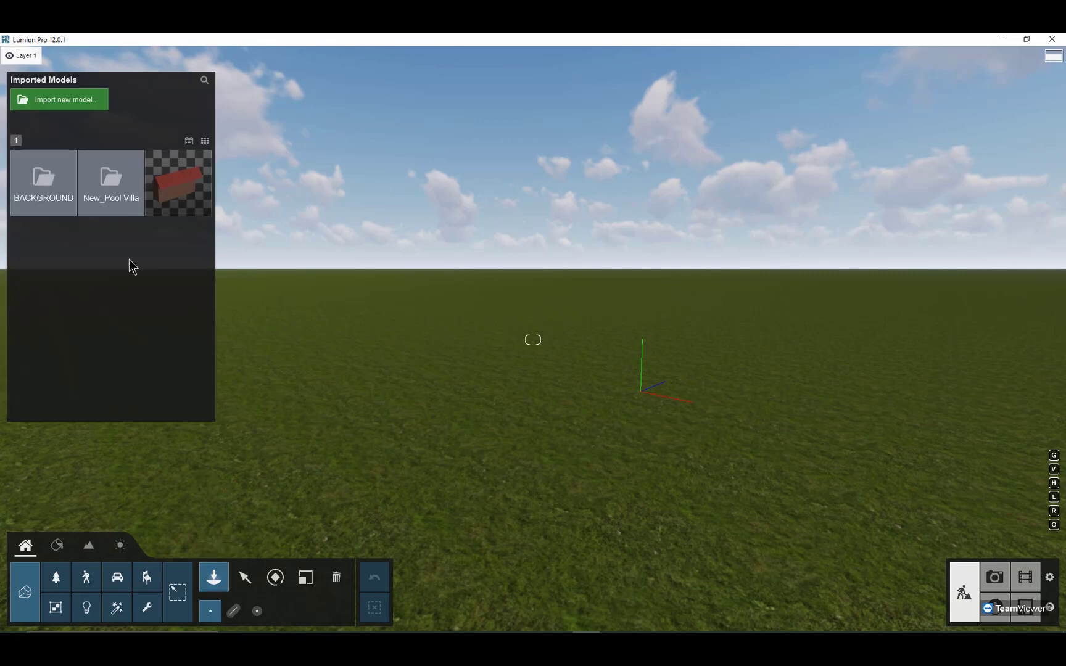
left_click(31, 174)
left_click(30, 175)
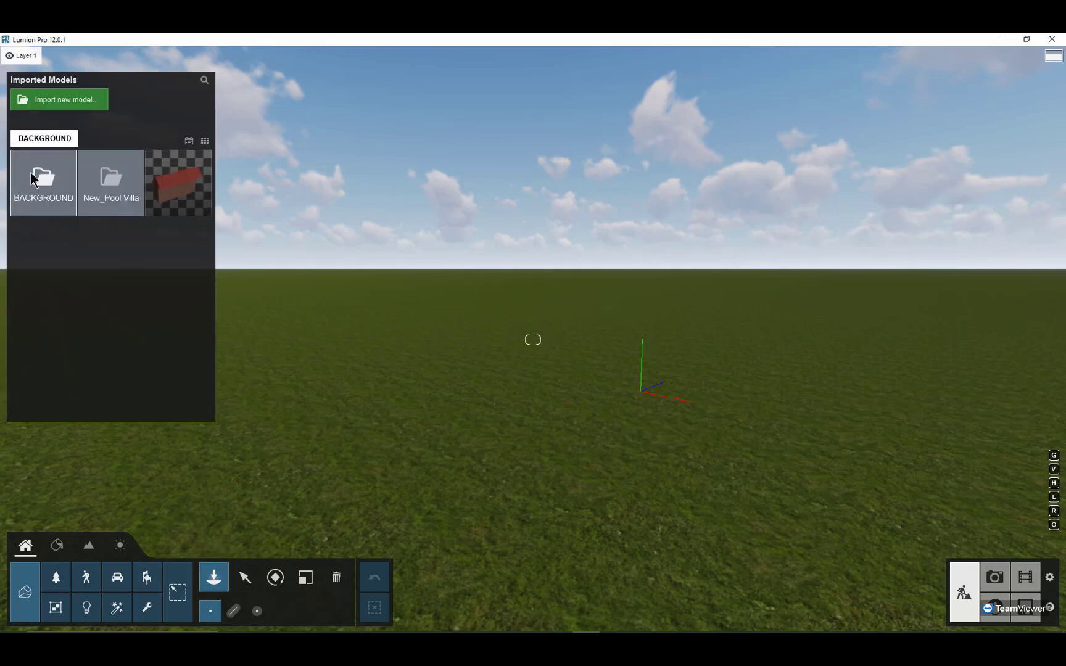
left_click(94, 182)
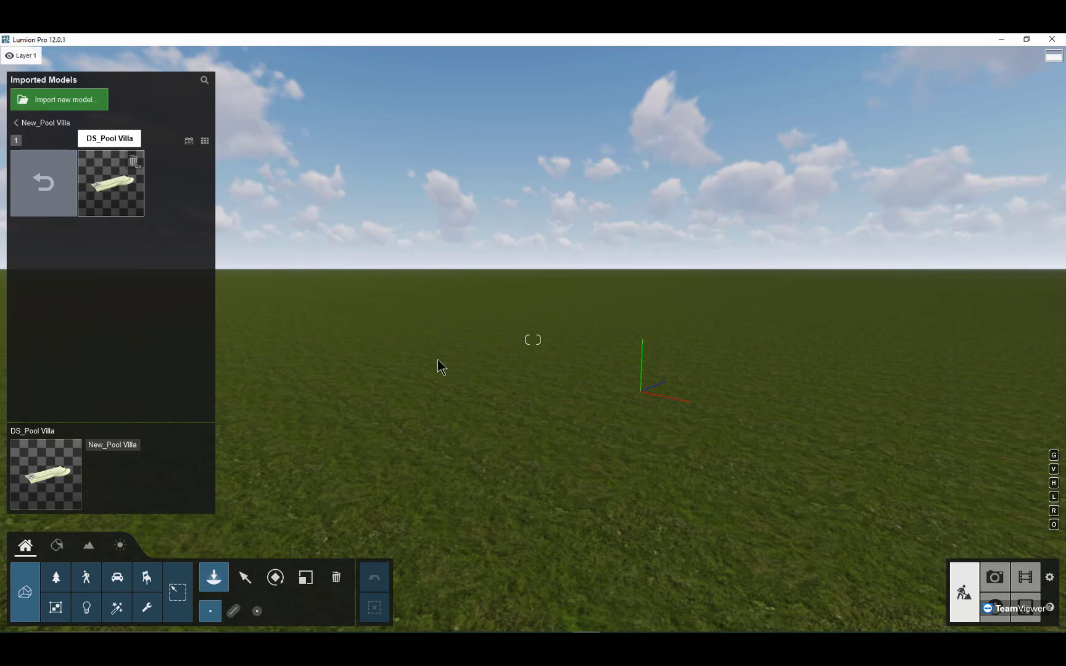
left_click(116, 193)
left_click(502, 363)
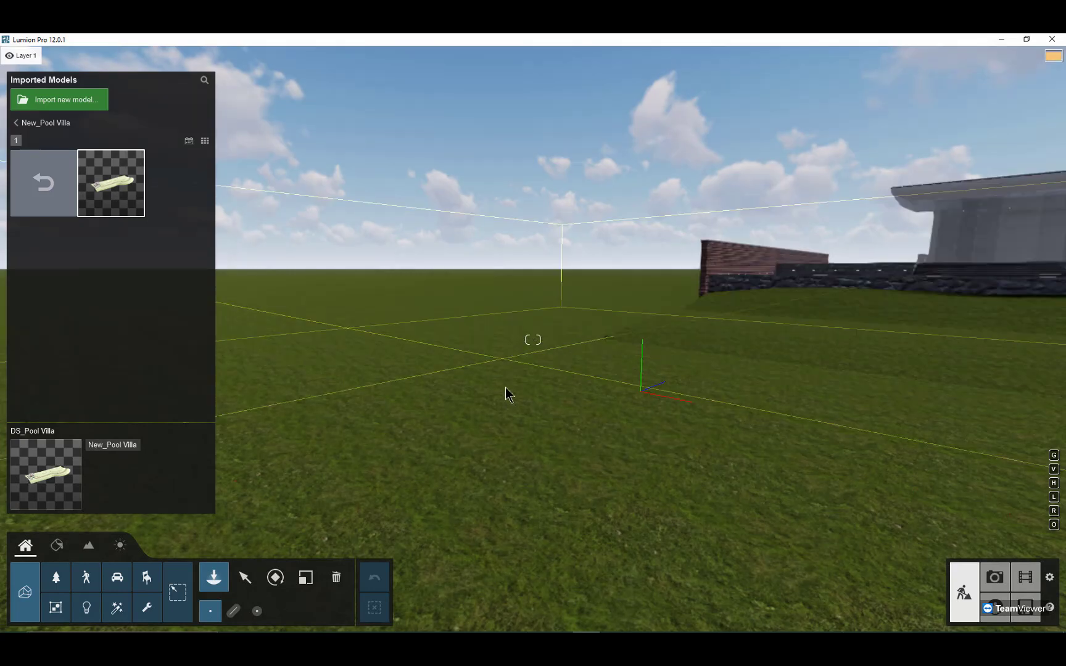
key("s")
key("s")
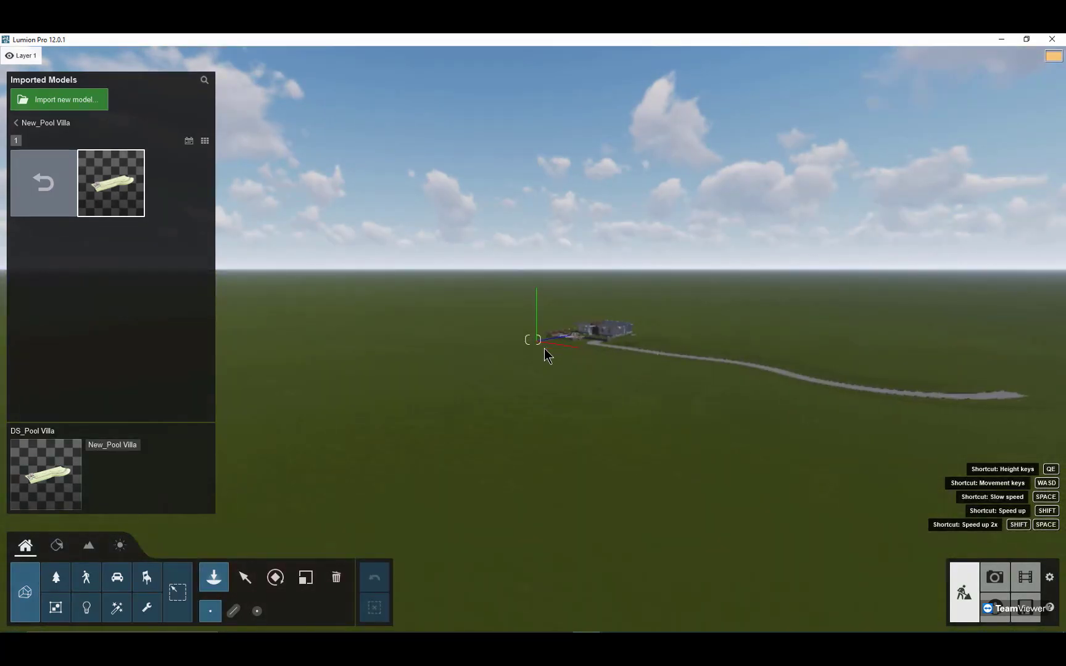
left_click(545, 355)
key("w")
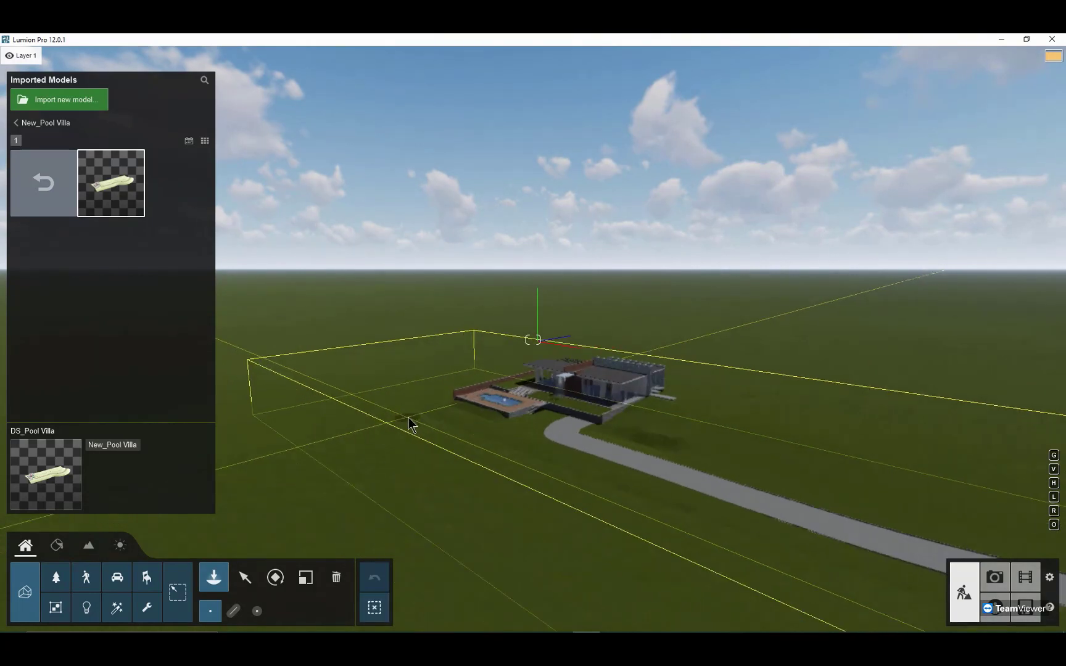
left_click(425, 439)
key("Escape")
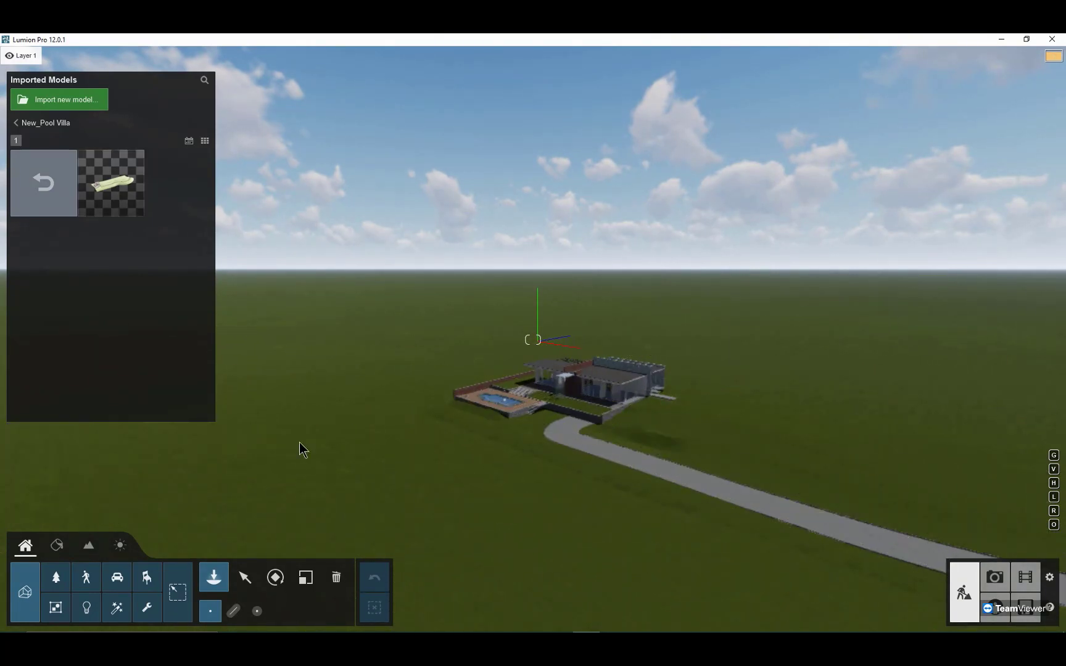
Step: Examine the placed villa's exterior, pool deck and entrance steps at close range
left_click(245, 578)
right_click_drag(419, 443, 419, 443)
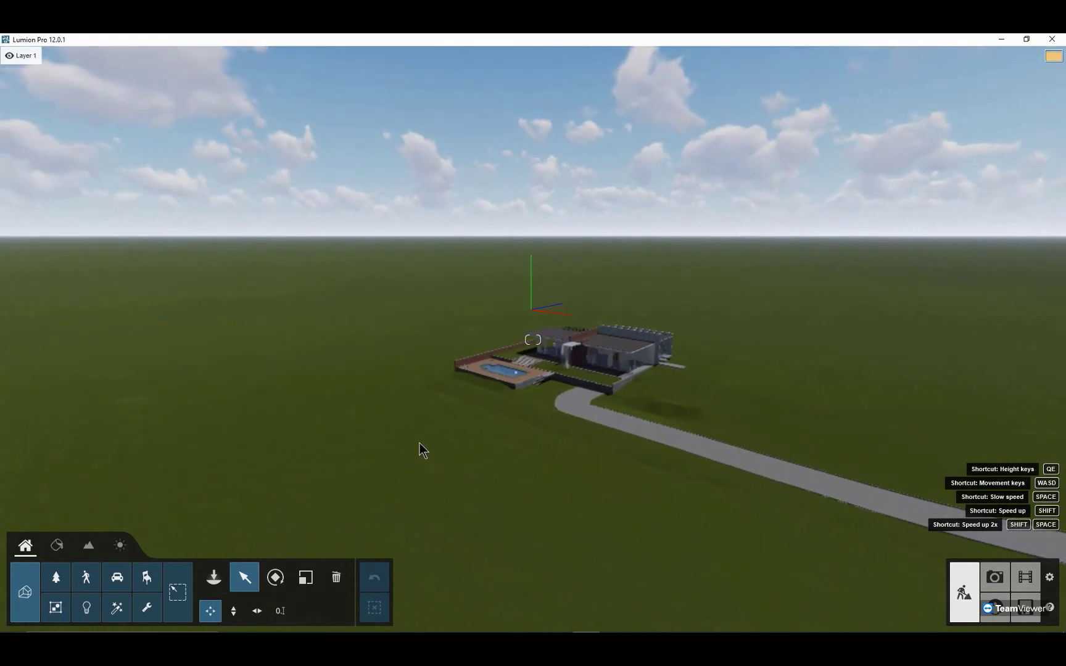
scroll(441, 498, "up", 3)
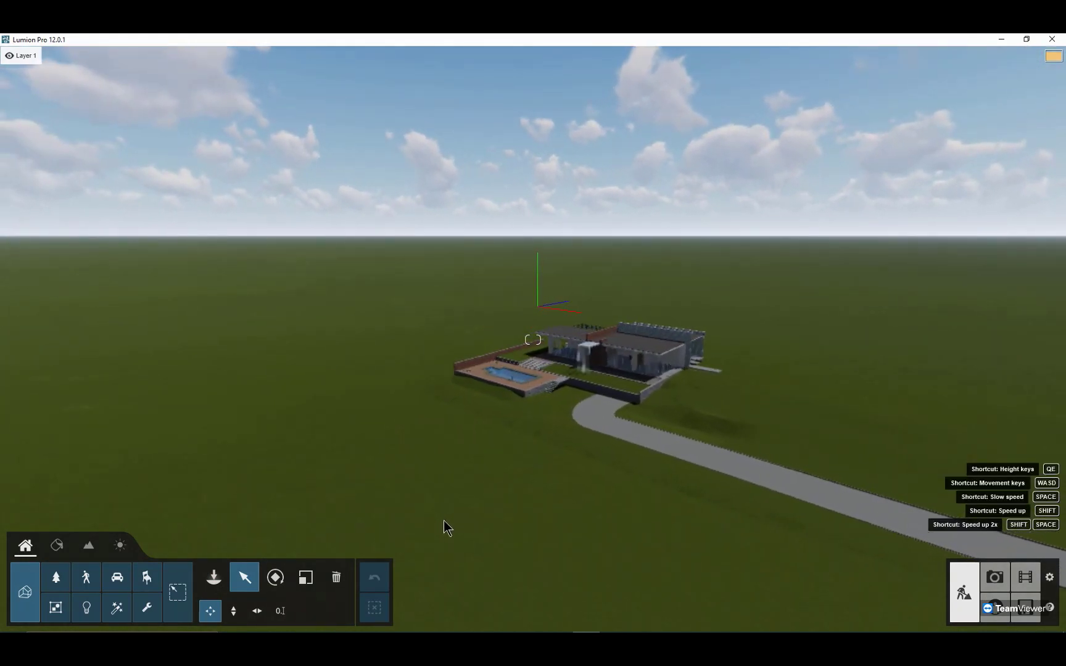
scroll(444, 519, "down", 3)
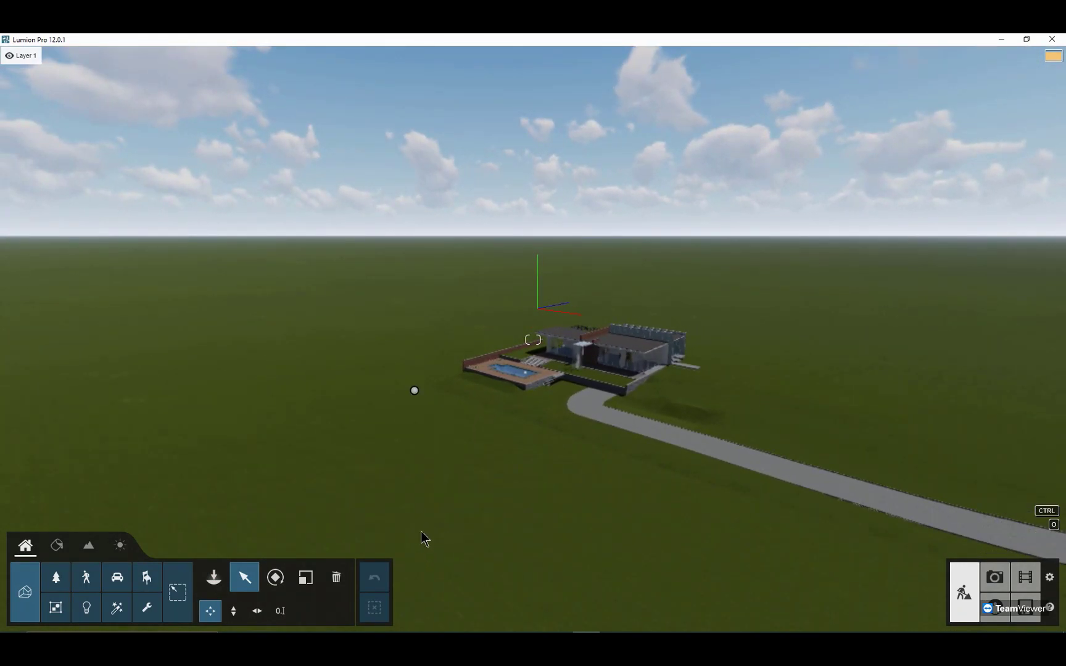
scroll(457, 482, "up", 5)
scroll(459, 481, "up", 10)
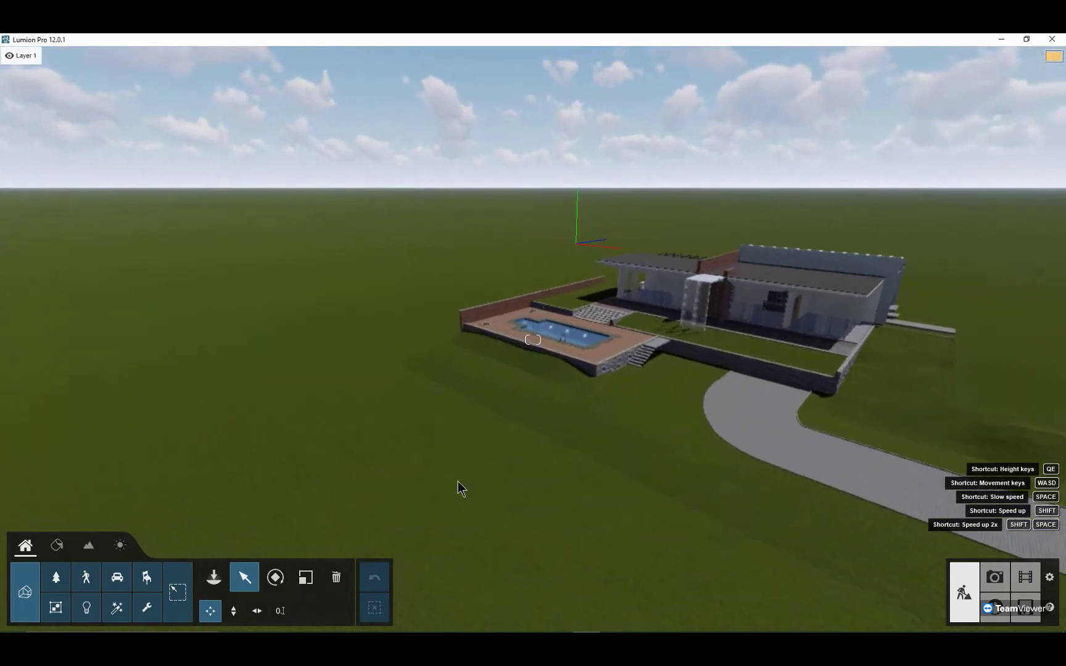
scroll(459, 484, "up", 10)
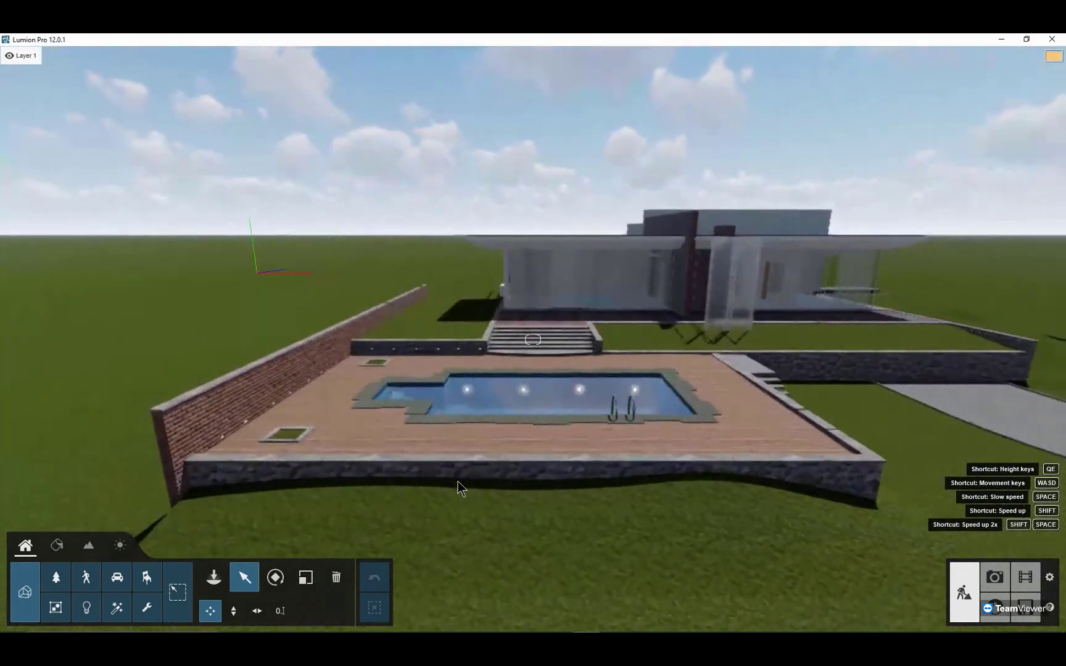
key("s")
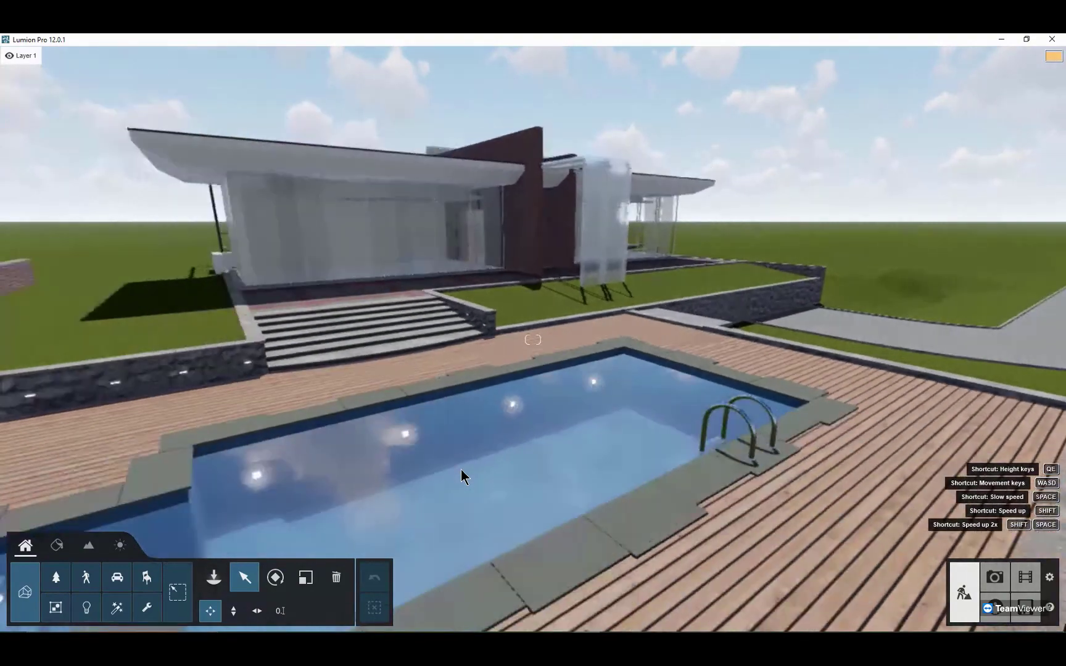
key("a")
key("d")
key("s")
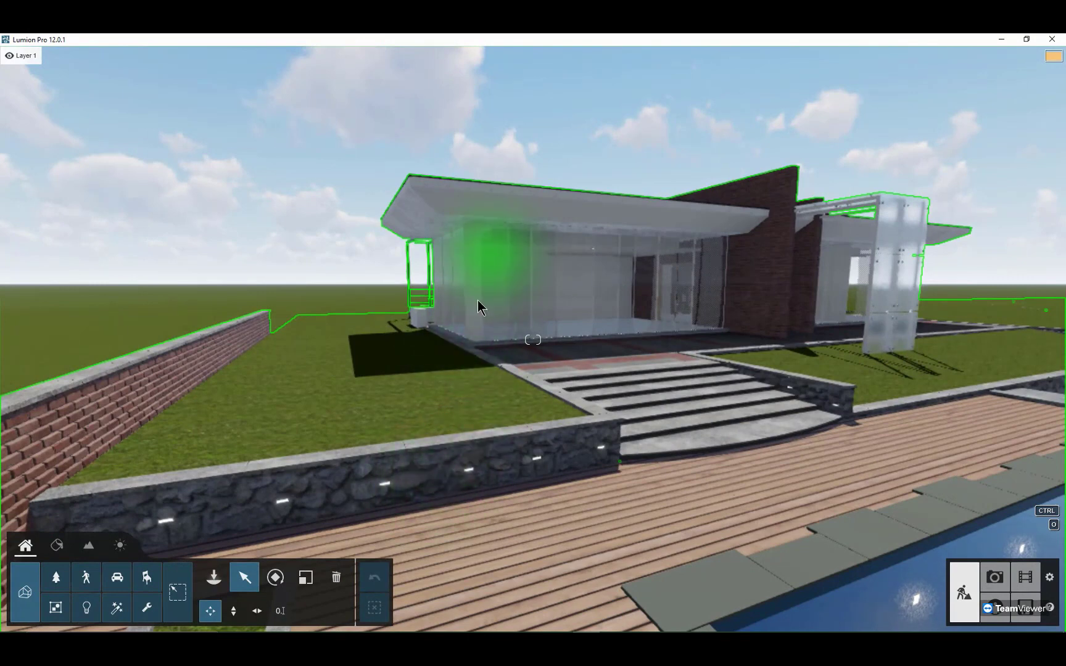
key("s")
key("w")
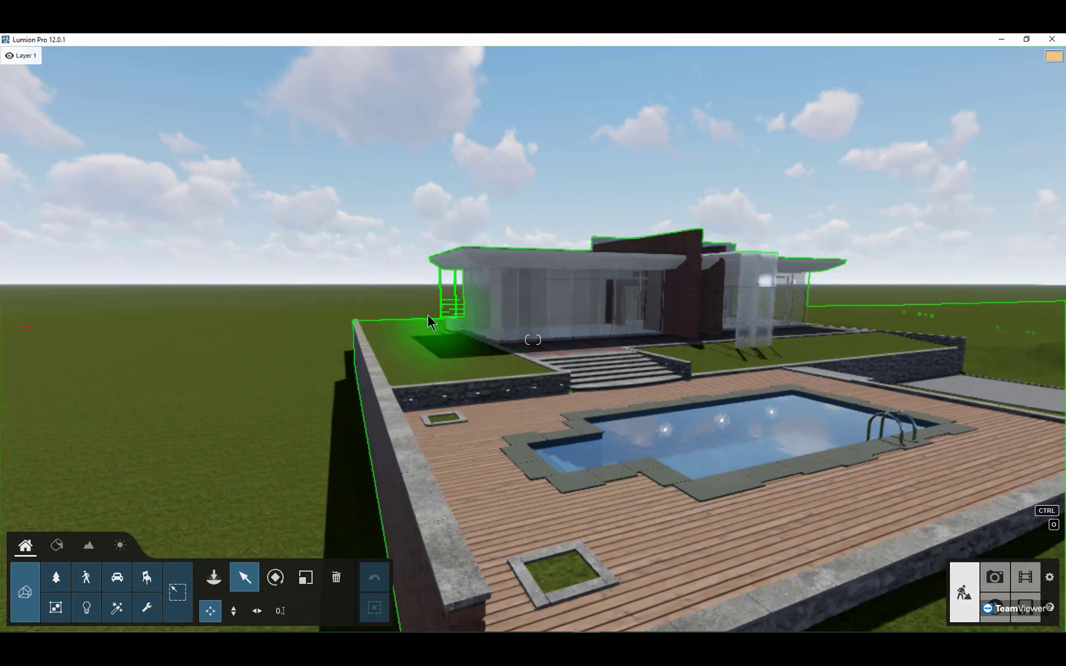
Step: Place a Lamp13 spotlight on the paved terrace above the steps, in front of the villa's glass corner
scroll(425, 317, "up", 5)
scroll(431, 323, "down", 2)
scroll(431, 323, "down", 3)
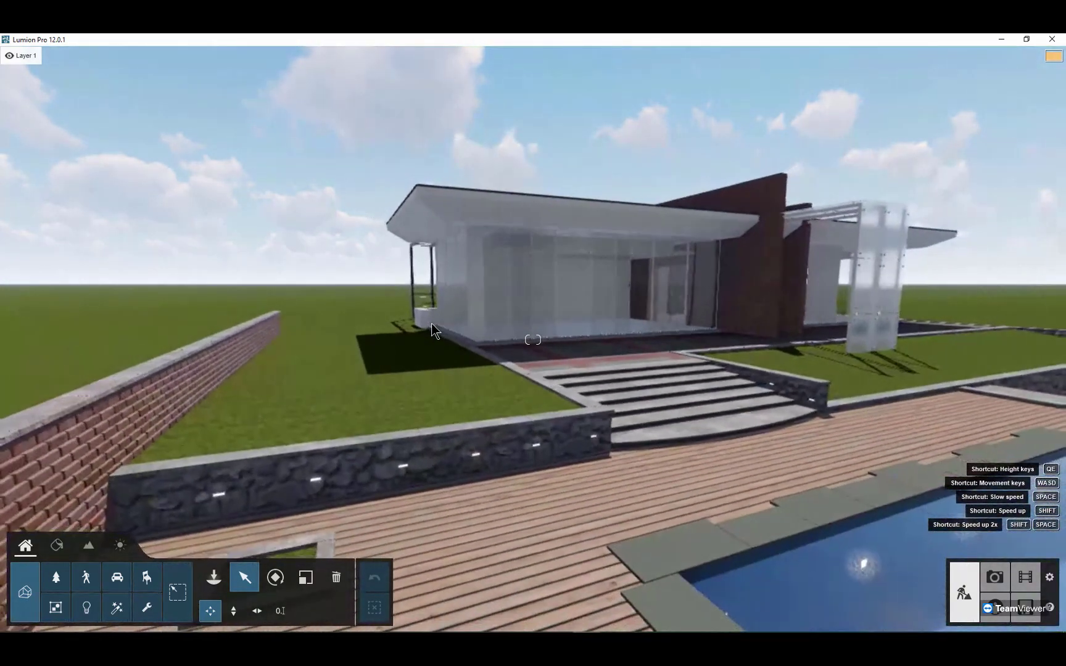
scroll(431, 323, "up", 4)
scroll(431, 324, "down", 1)
middle_click_drag(431, 323, 450, 365)
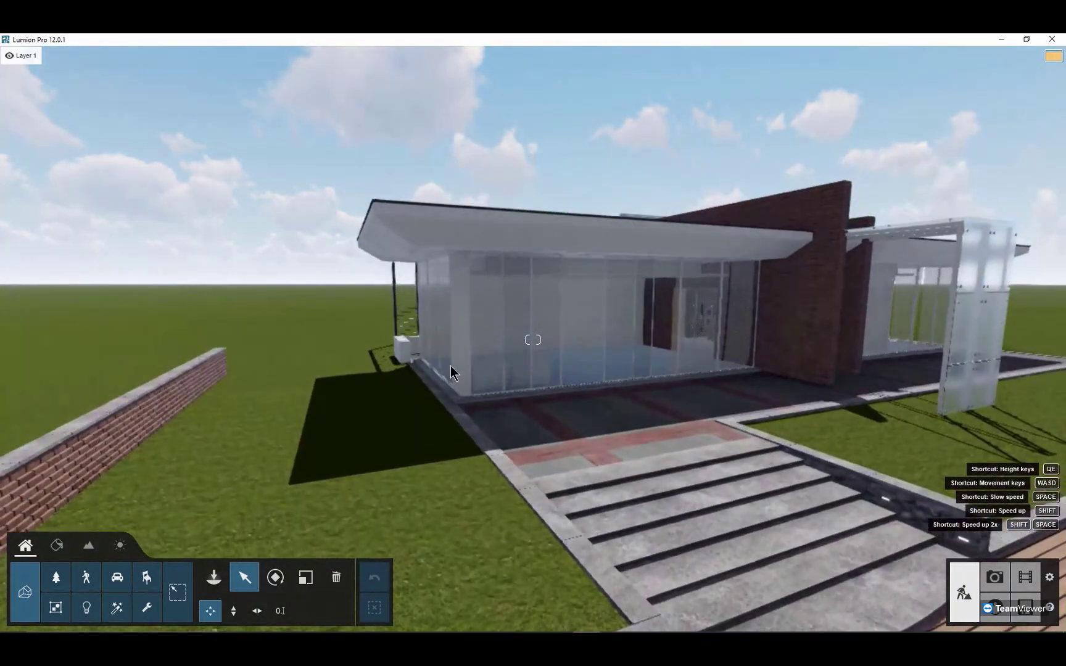
right_click_drag(450, 366, 458, 395)
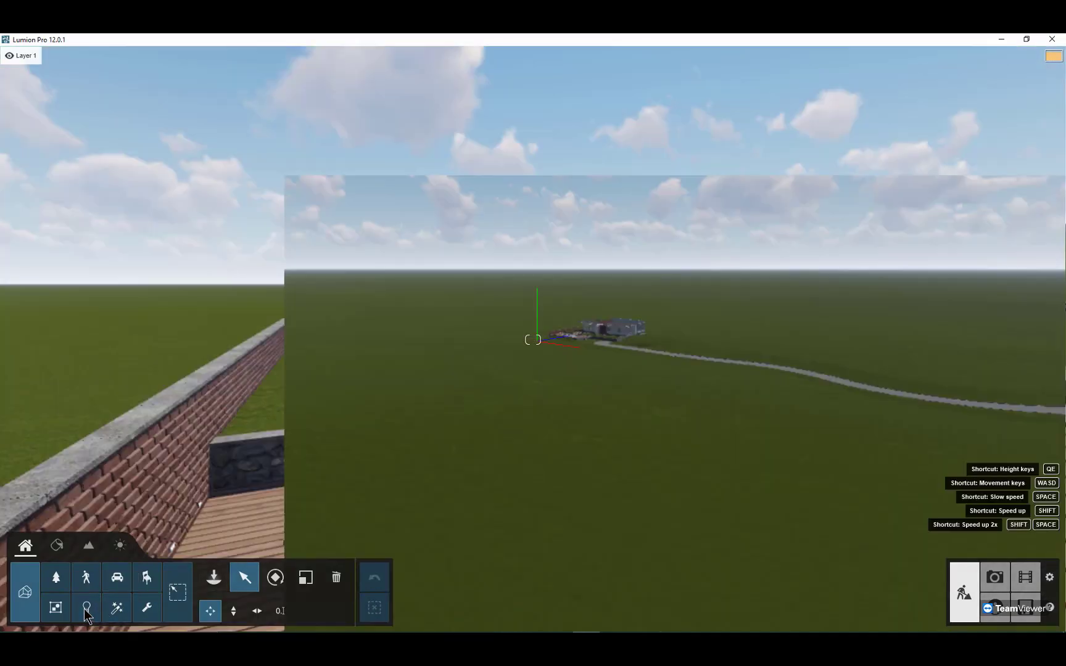
left_click(87, 608)
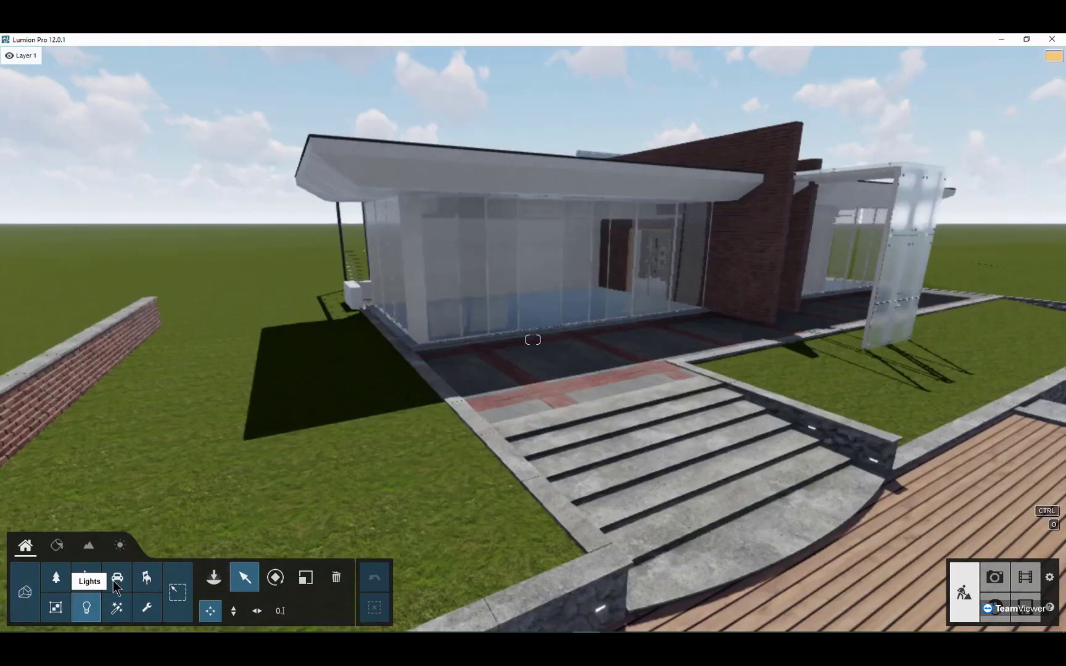
left_click(213, 577)
left_click(138, 364)
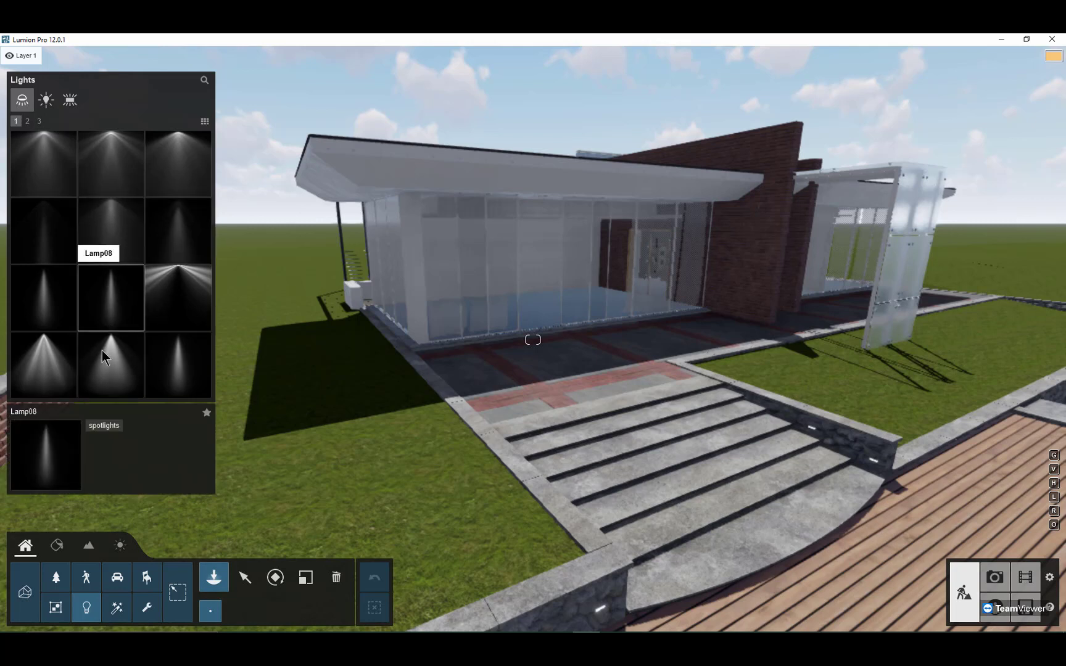
scroll(102, 358, "down", 1)
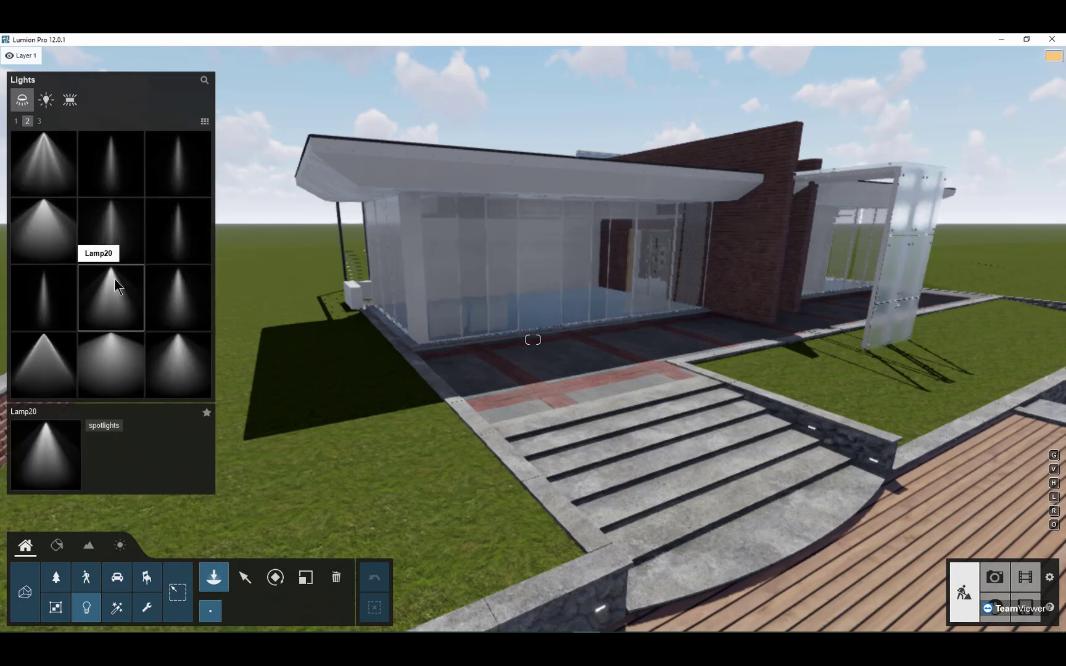
left_click(64, 177)
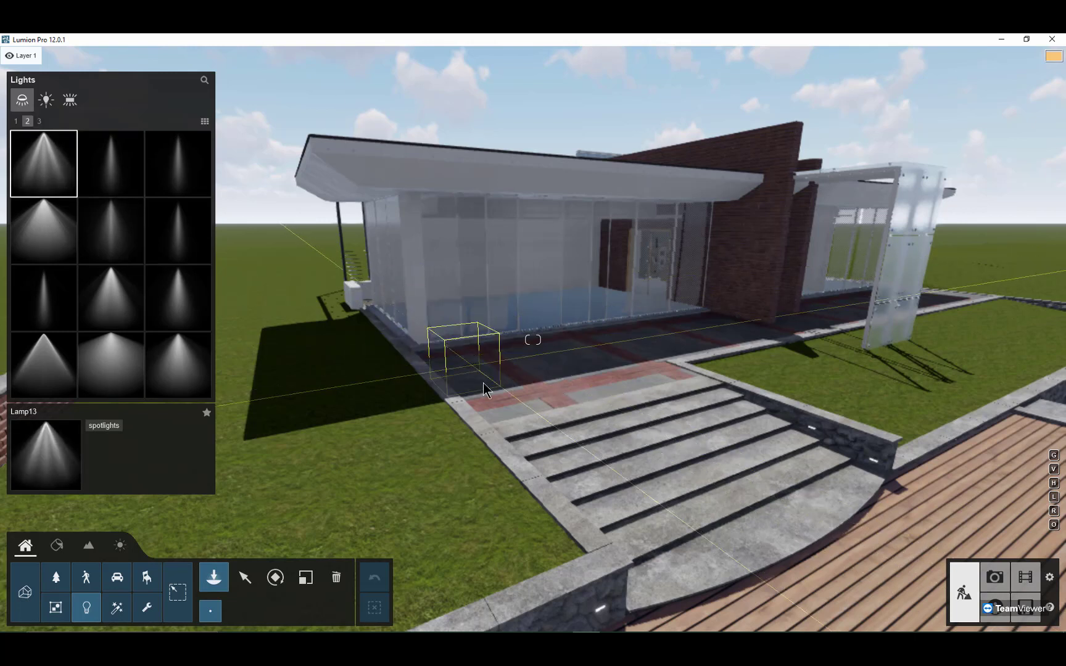
left_click(499, 376)
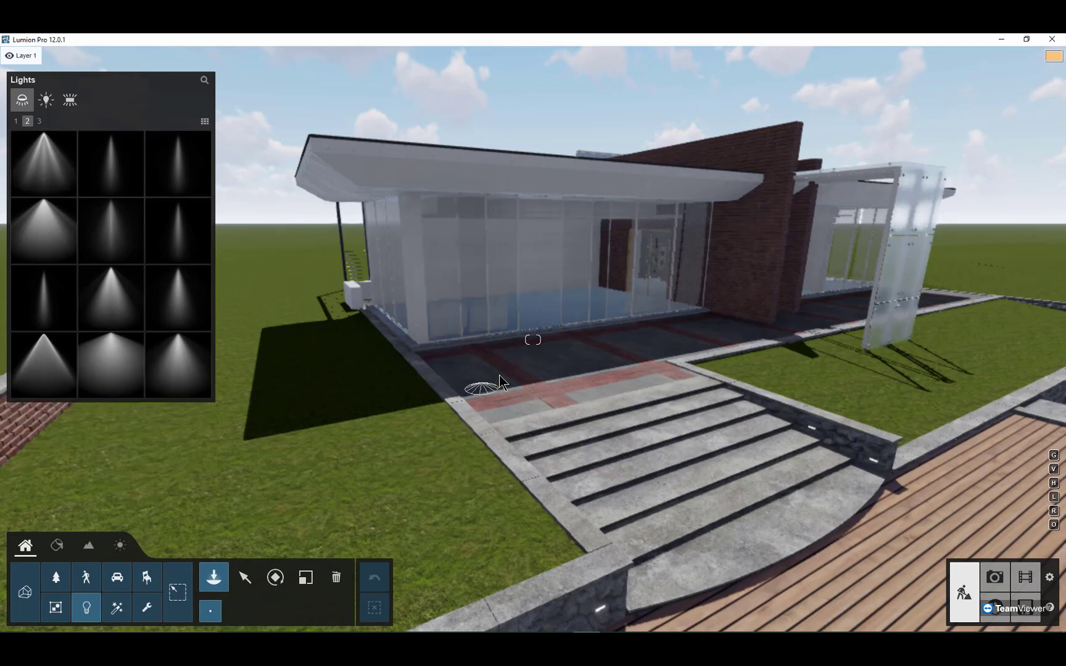
Step: Select the terrace spotlight and target it at the upper part of the villa's glass front
left_click(242, 577)
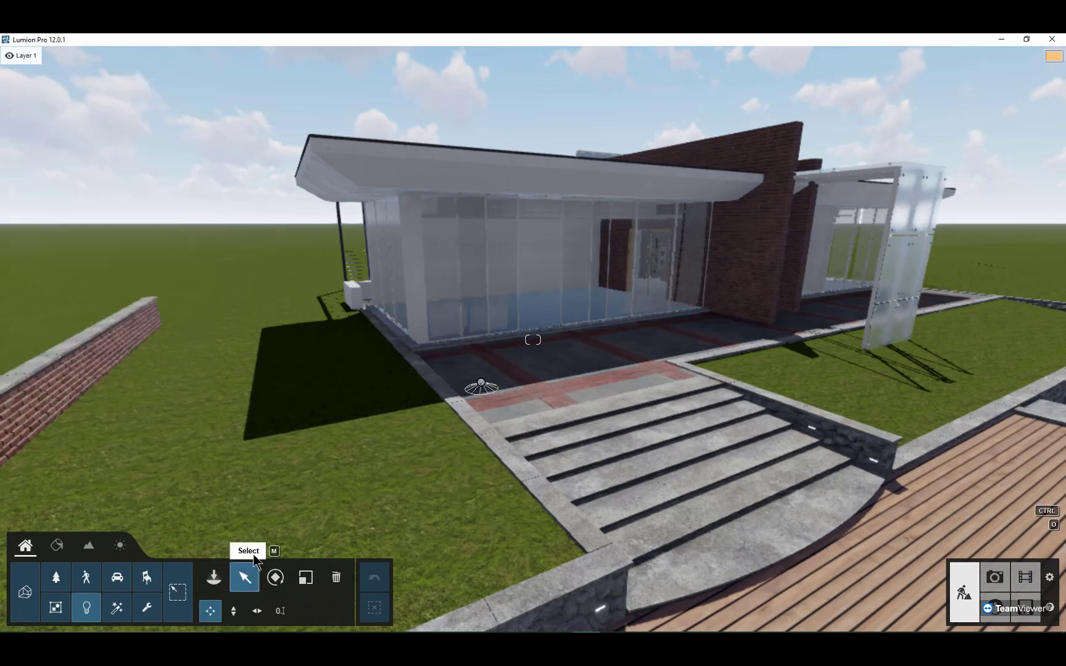
left_click(489, 386)
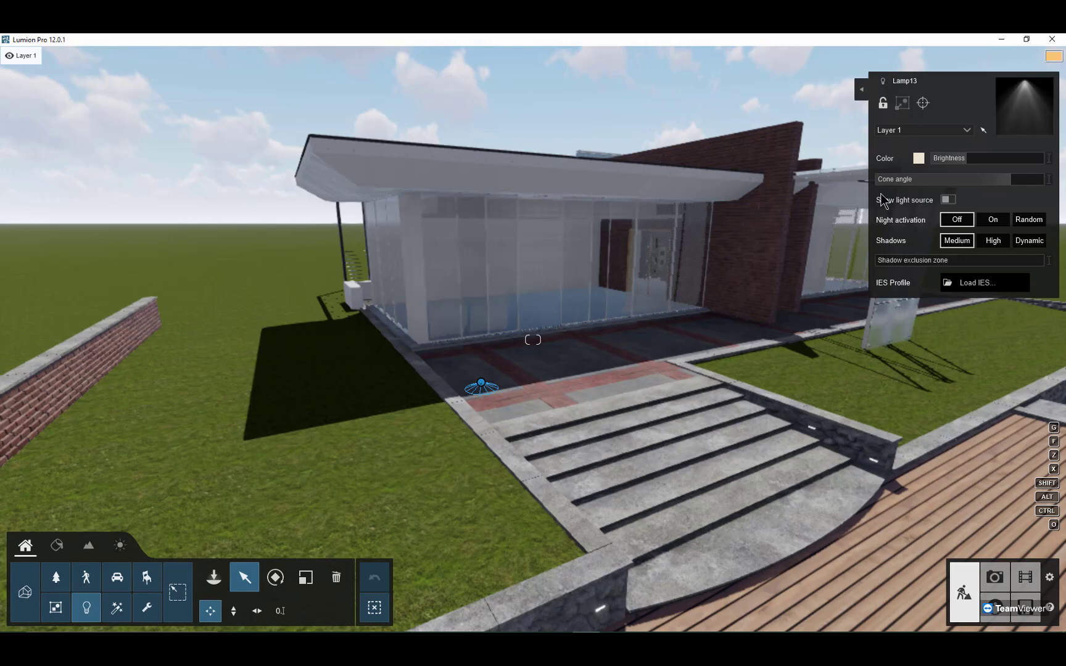
left_click(920, 101)
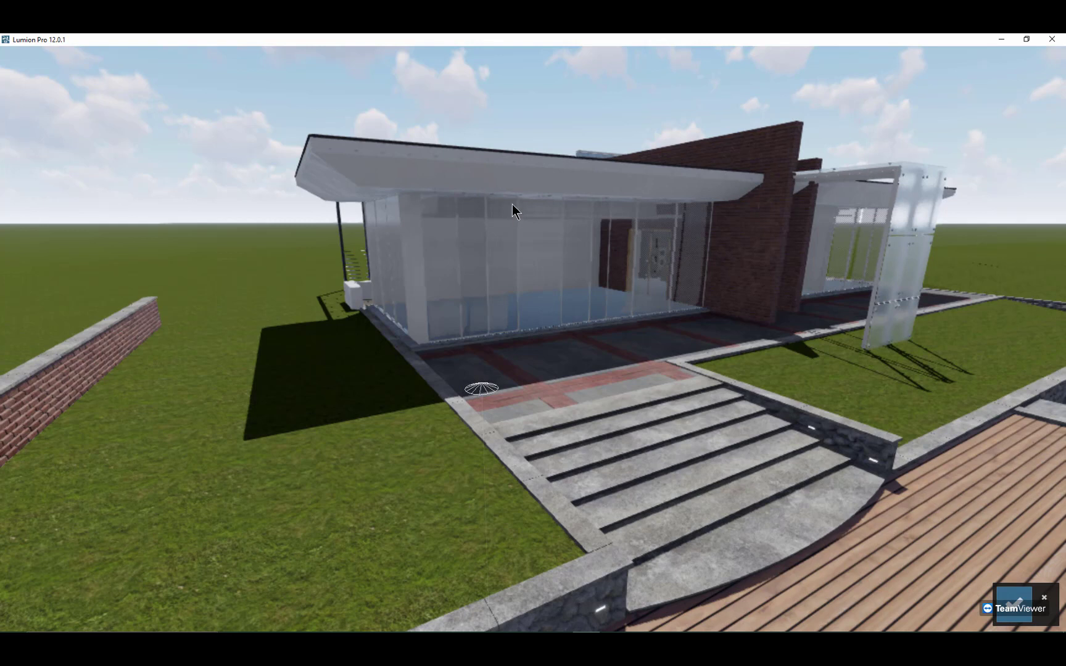
left_click(516, 229)
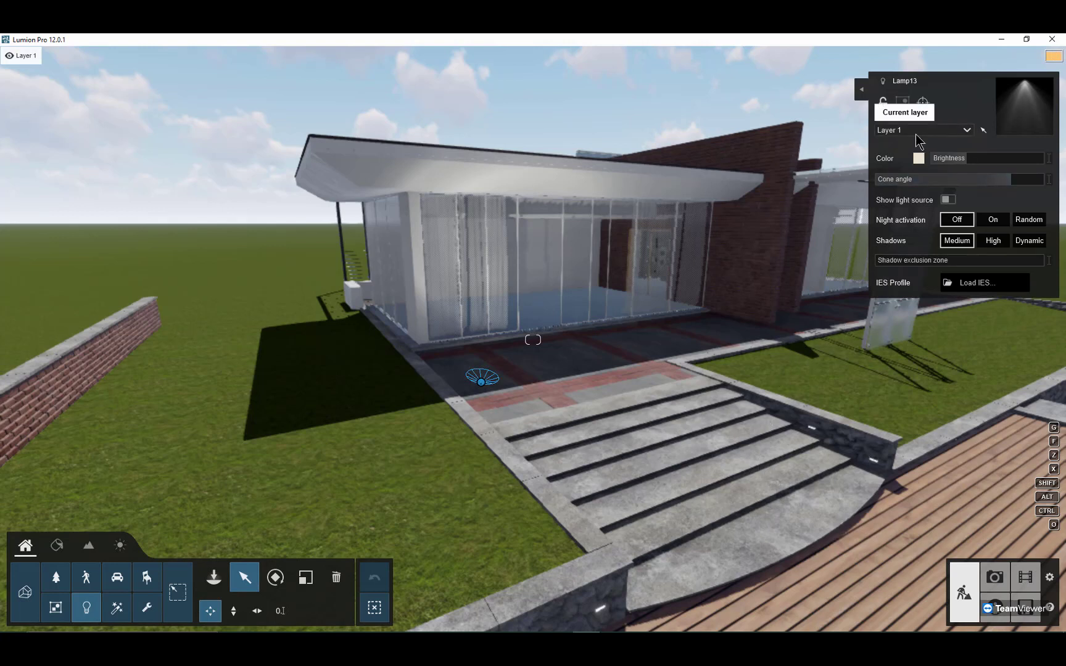
Step: Try a color temperature of 2800 K for the spotlight and set it to 1000 K
left_click(918, 159)
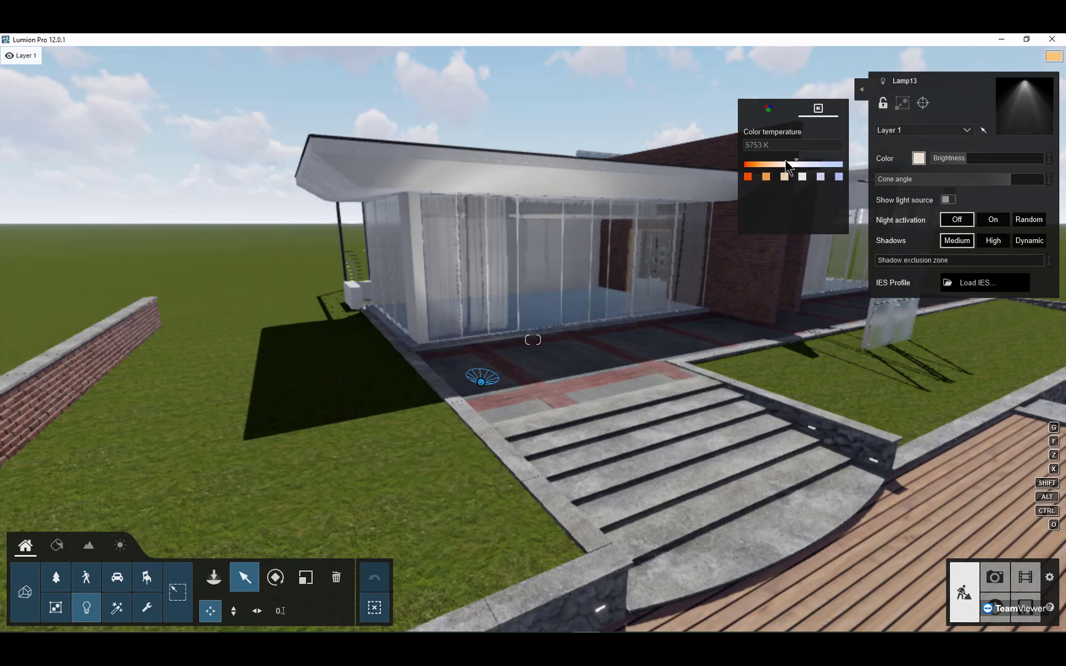
left_click(766, 178)
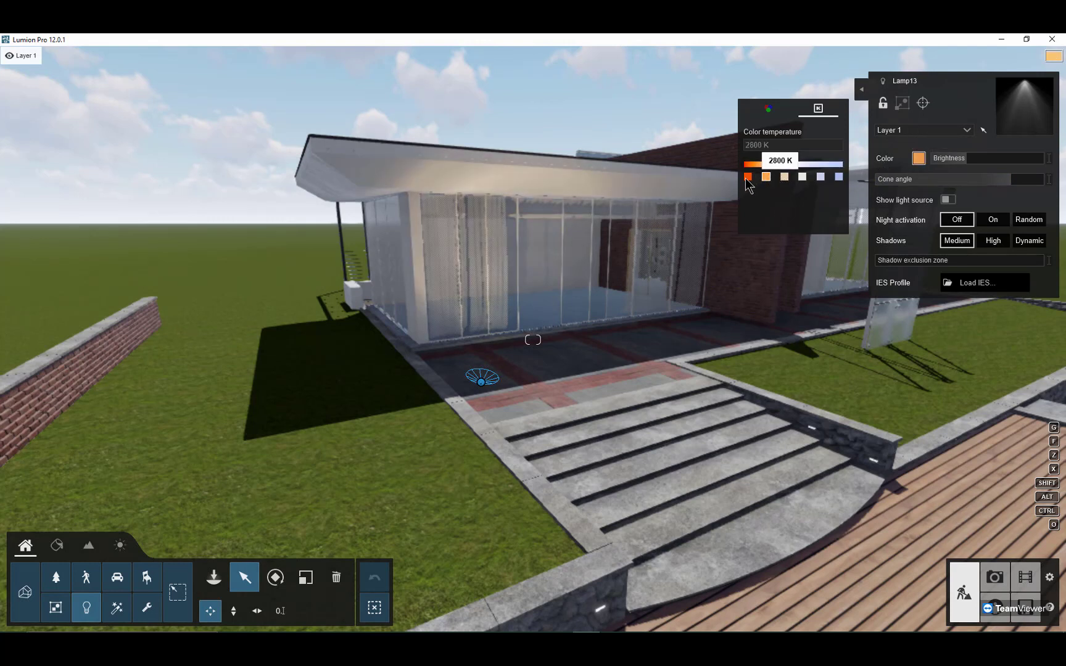
left_click(746, 178)
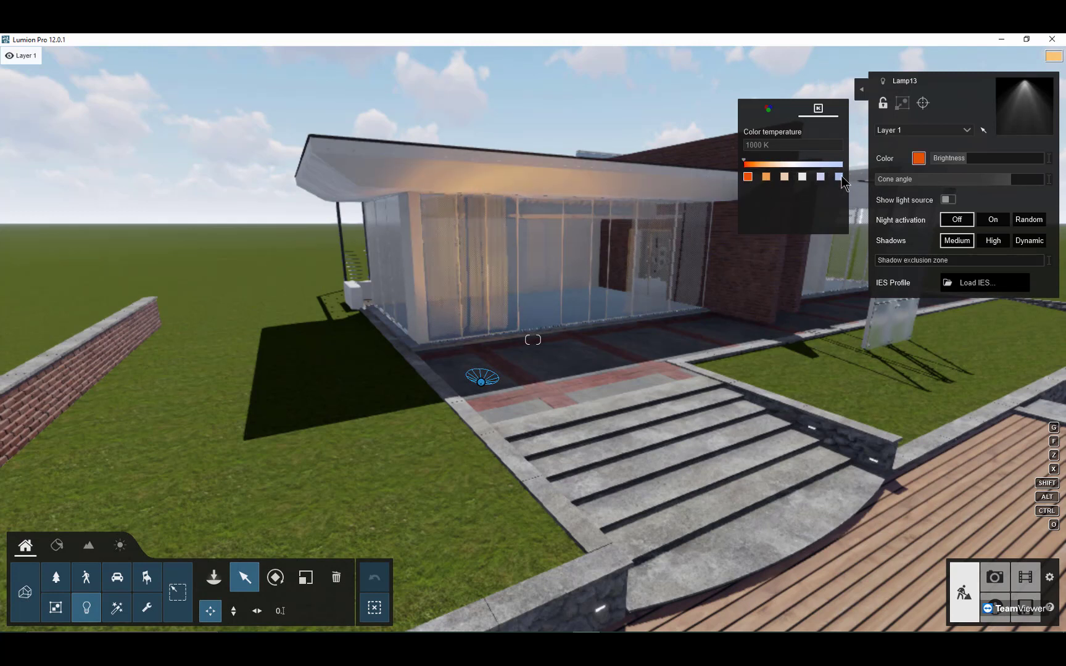
Step: Try a color temperature of 10000 K for the terrace spotlight and set it to 2800 K
left_click(840, 177)
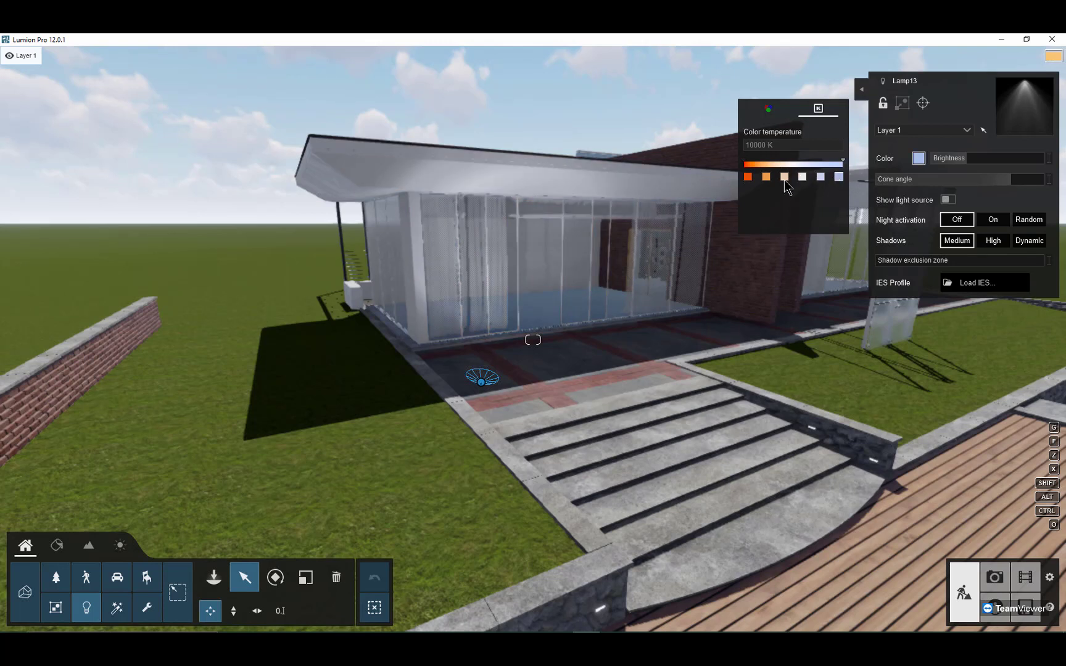
left_click(766, 178)
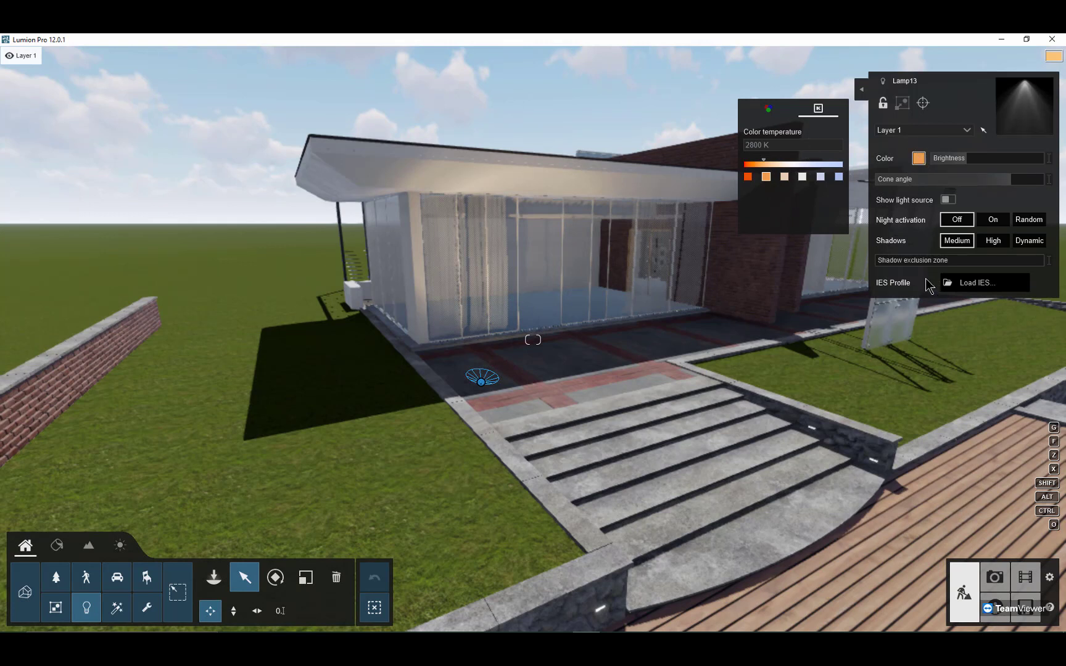
left_click(822, 183)
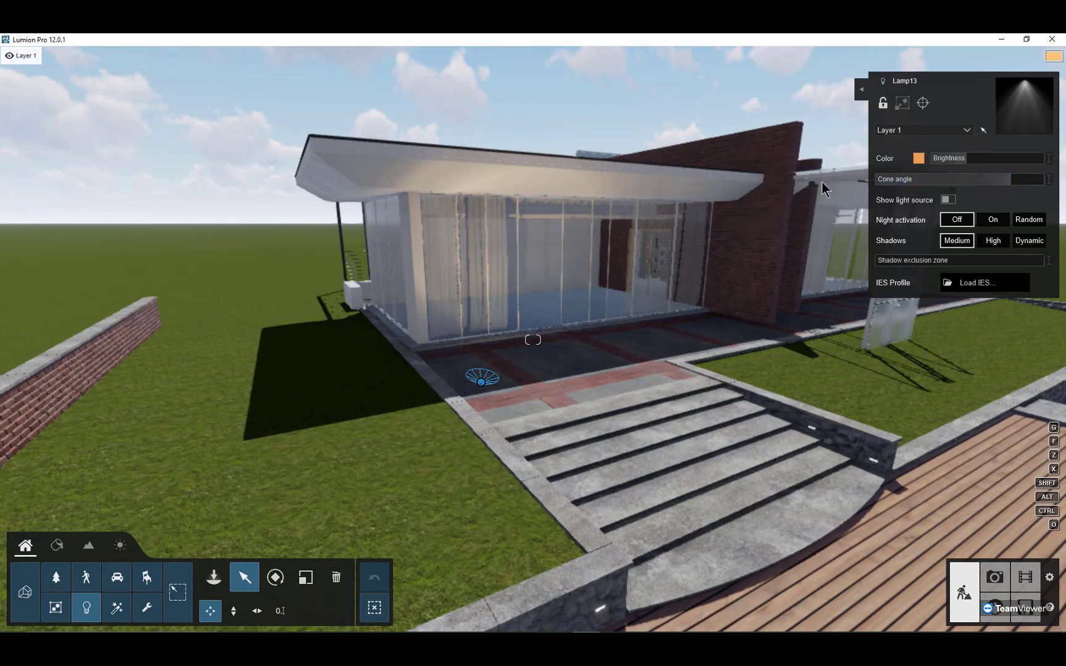
Step: View the terrace spotlight's color in the RGB picker and return to its color temperature
left_click(918, 158)
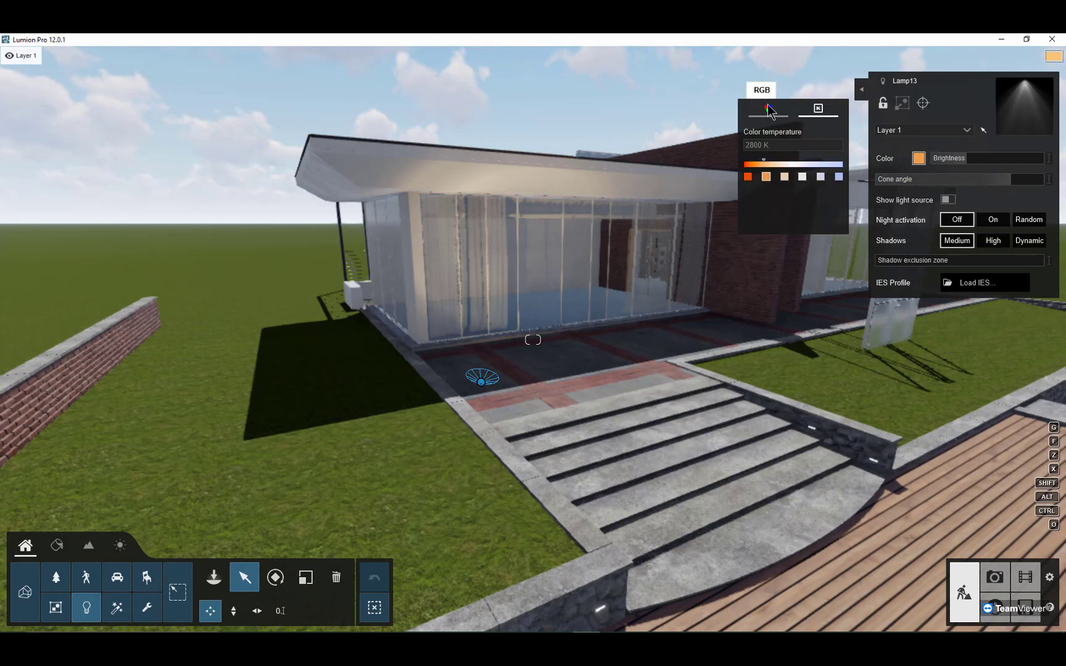
left_click(768, 109)
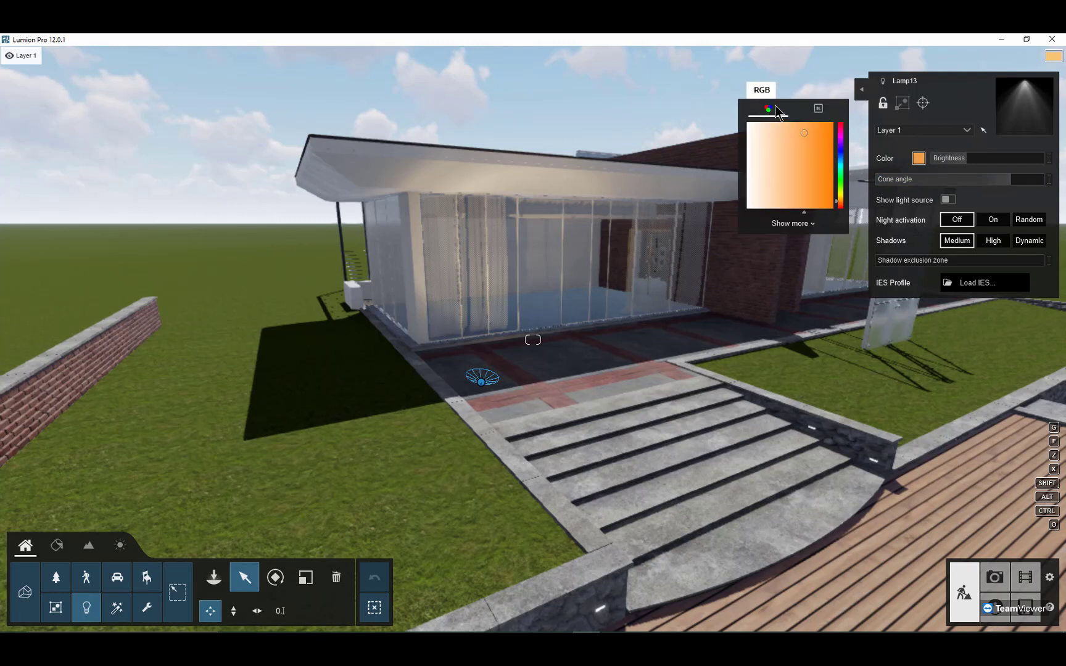
left_click(818, 109)
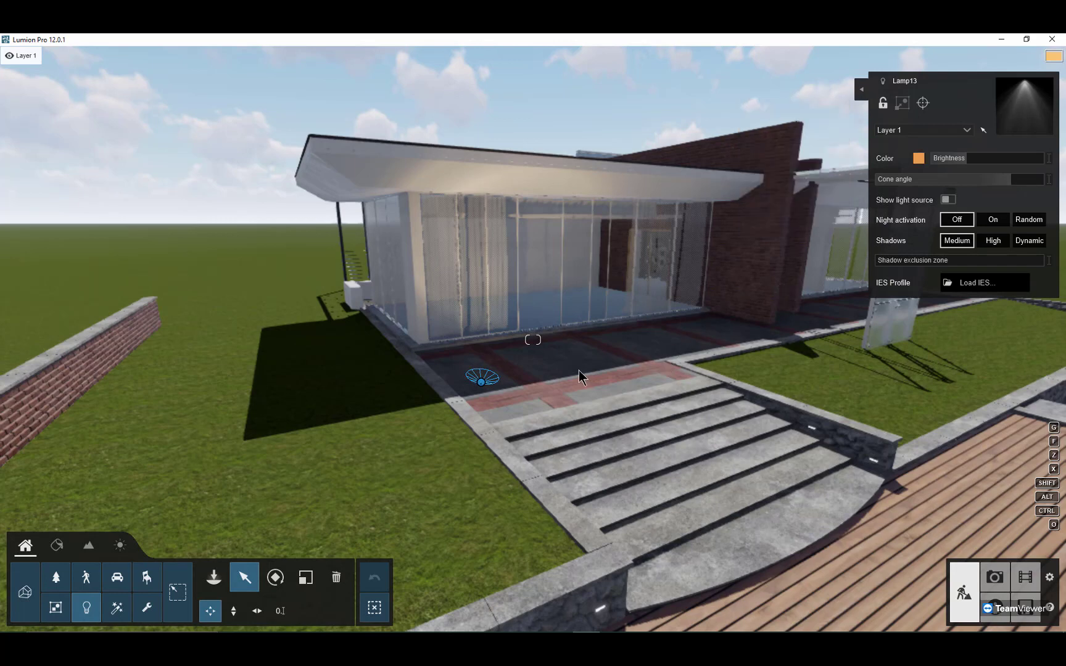
Step: Switch to Photo mode and add the Volumetric Spotlights lighting effect to photo 1
key("w")
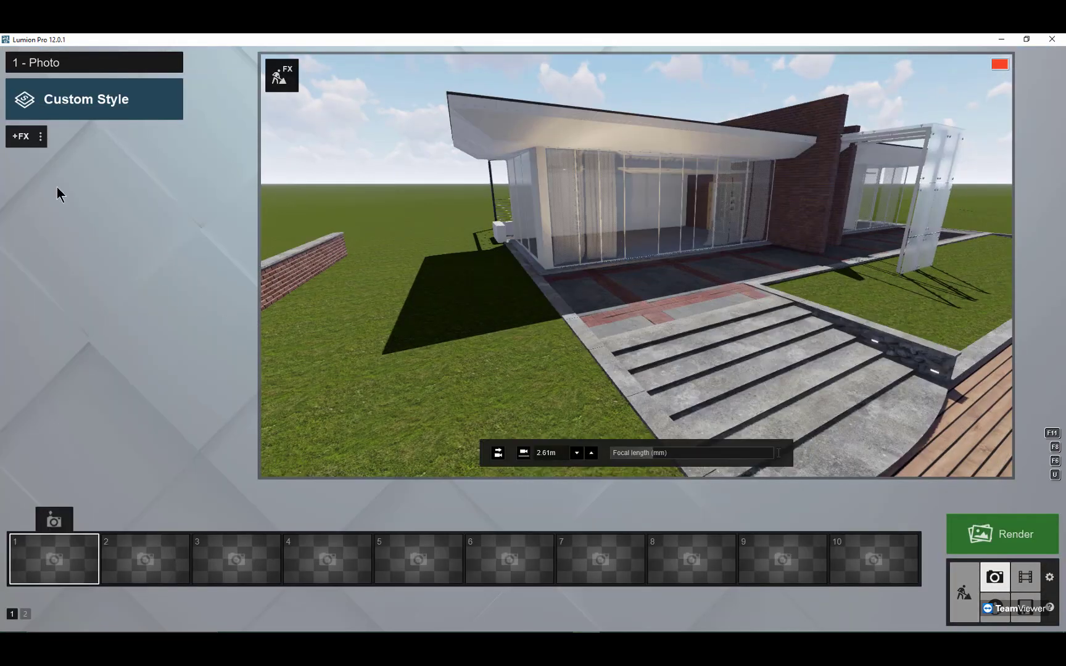
left_click(24, 137)
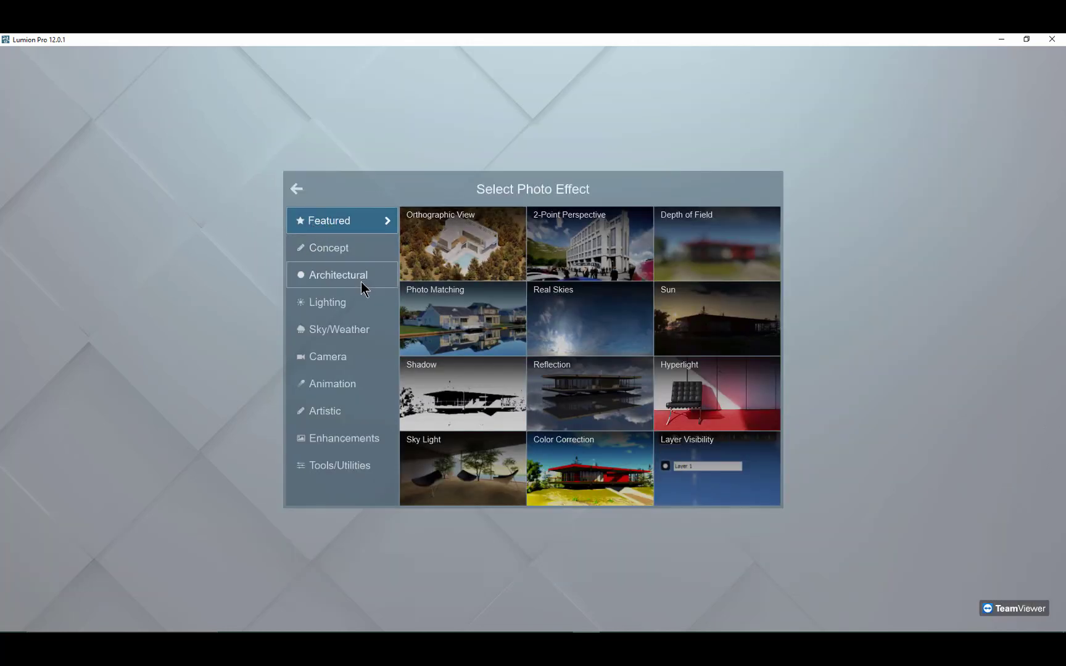
left_click(349, 305)
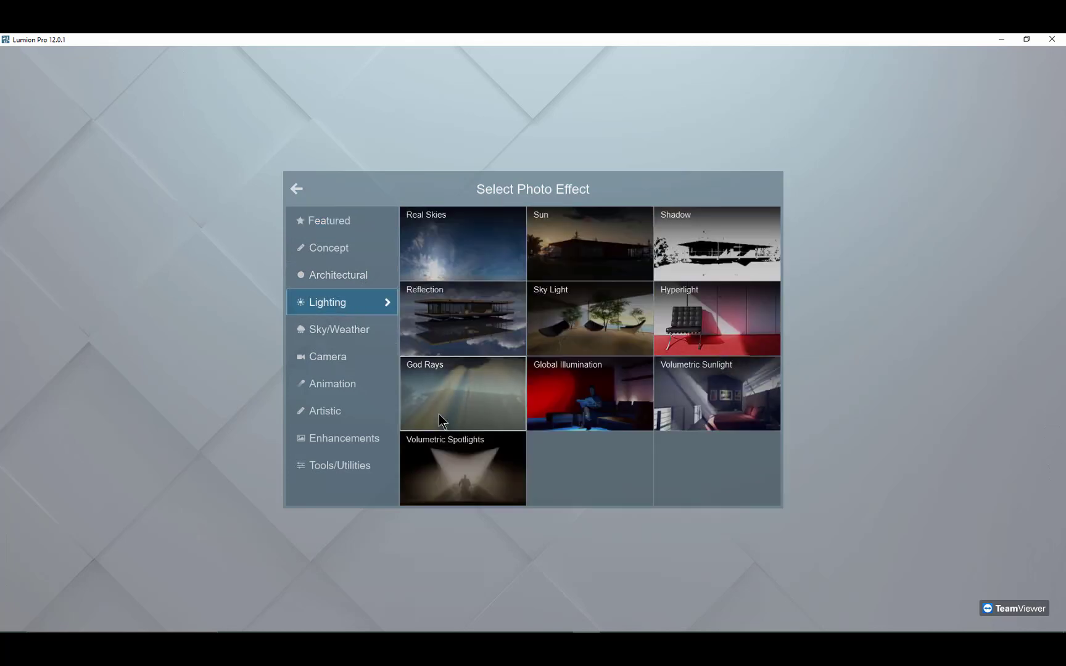
left_click(466, 479)
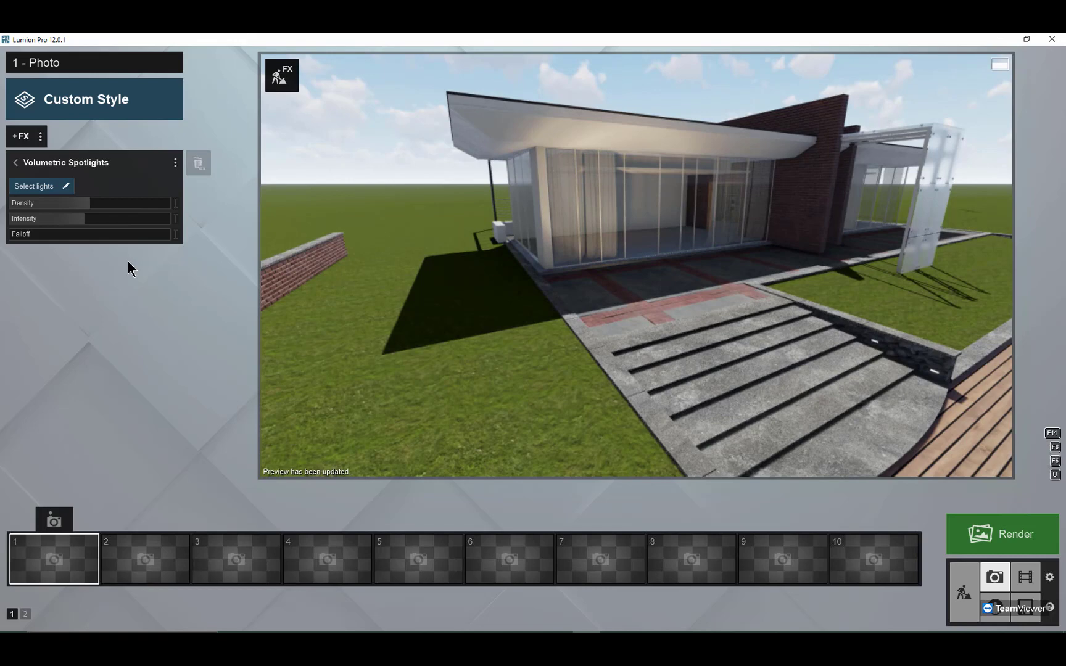
Step: Enable the terrace spotlight for the Volumetric Spotlights effect and raise the effect's density, intensity and falloff
left_click(44, 187)
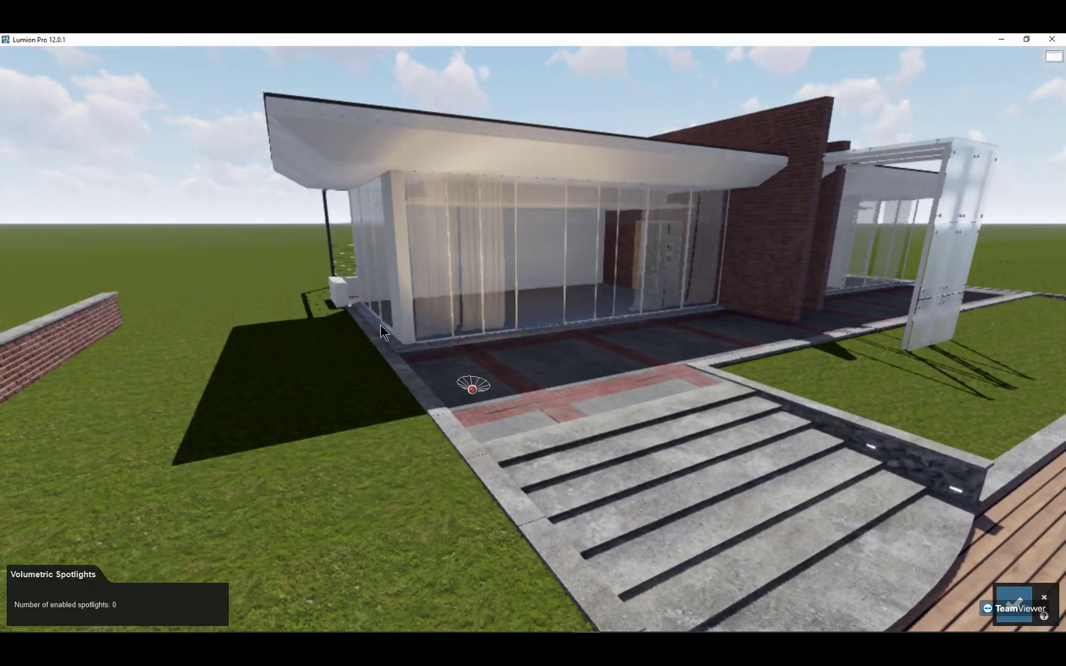
left_click(470, 387)
left_click(447, 375)
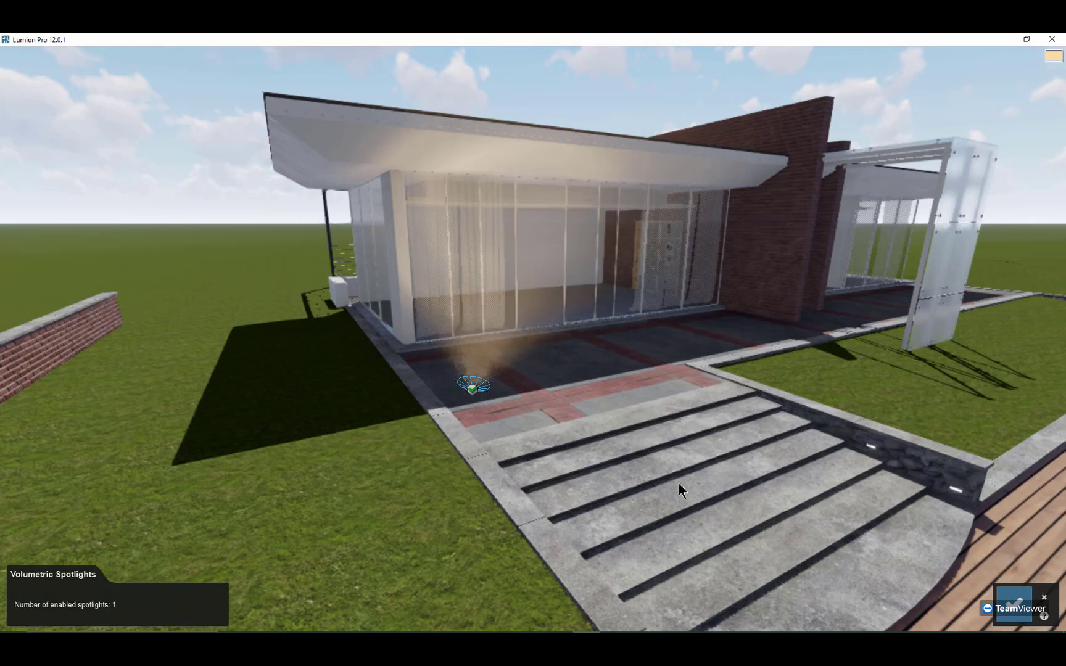
left_click(1002, 593)
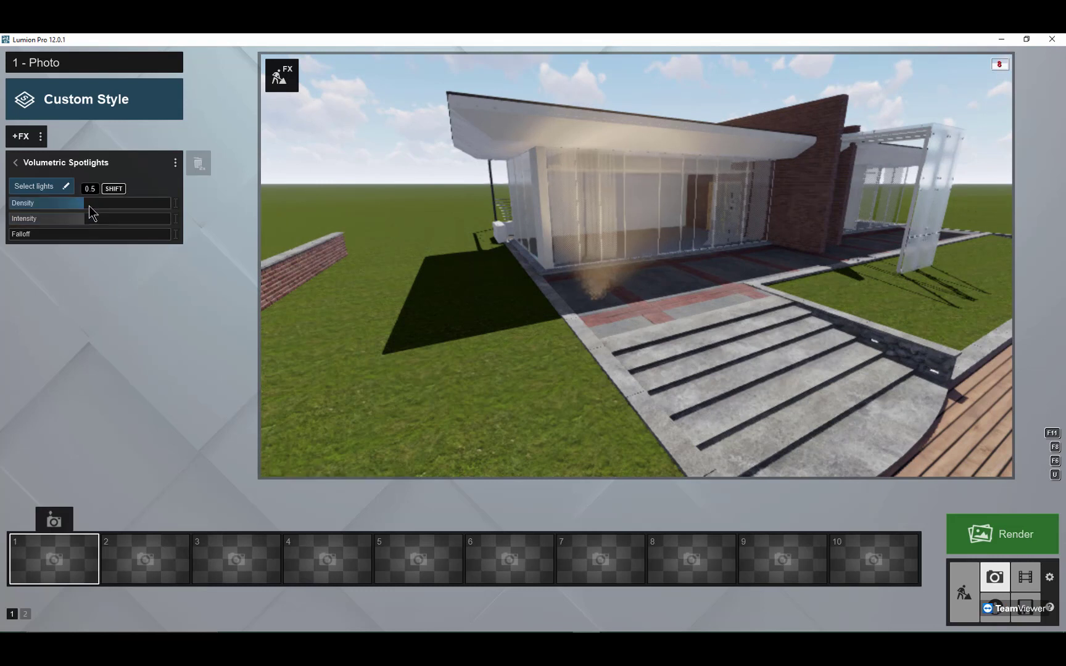
left_click_drag(89, 207, 82, 240)
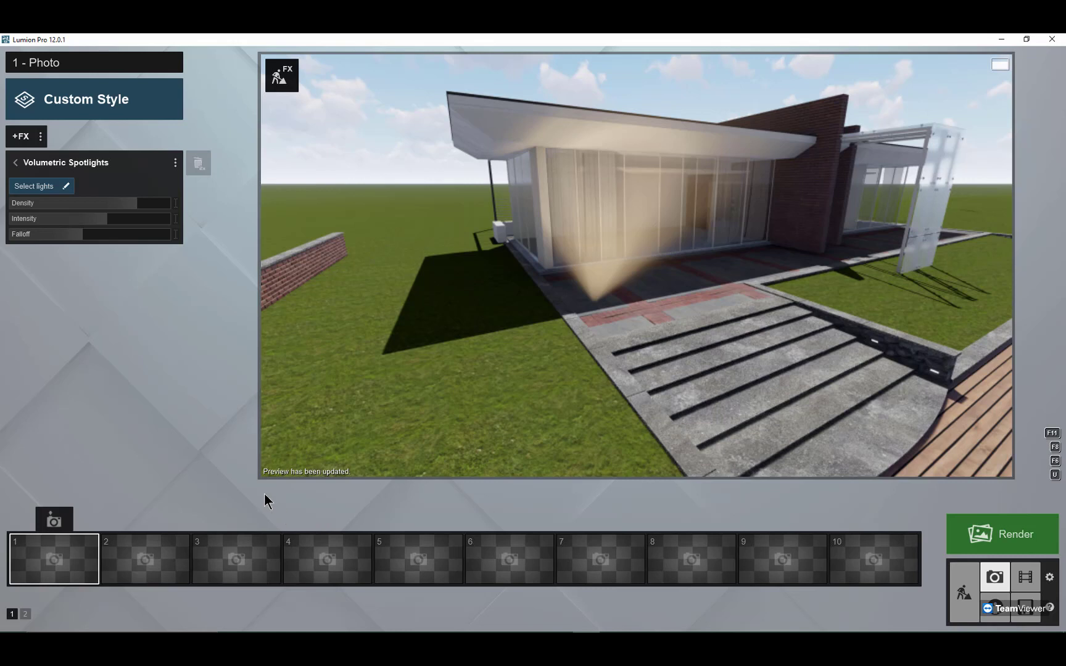
Step: Return to Build mode and open the decal effects for placement close to the villa's brick wall
left_click(958, 580)
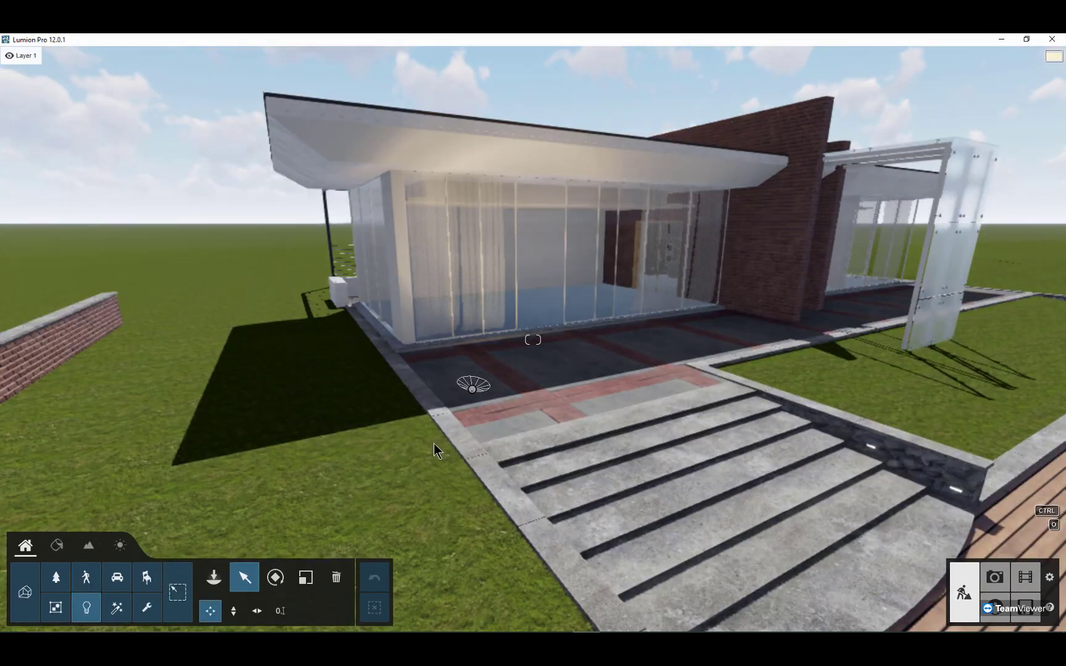
right_click_drag(434, 444, 461, 421)
key("w")
key("w")
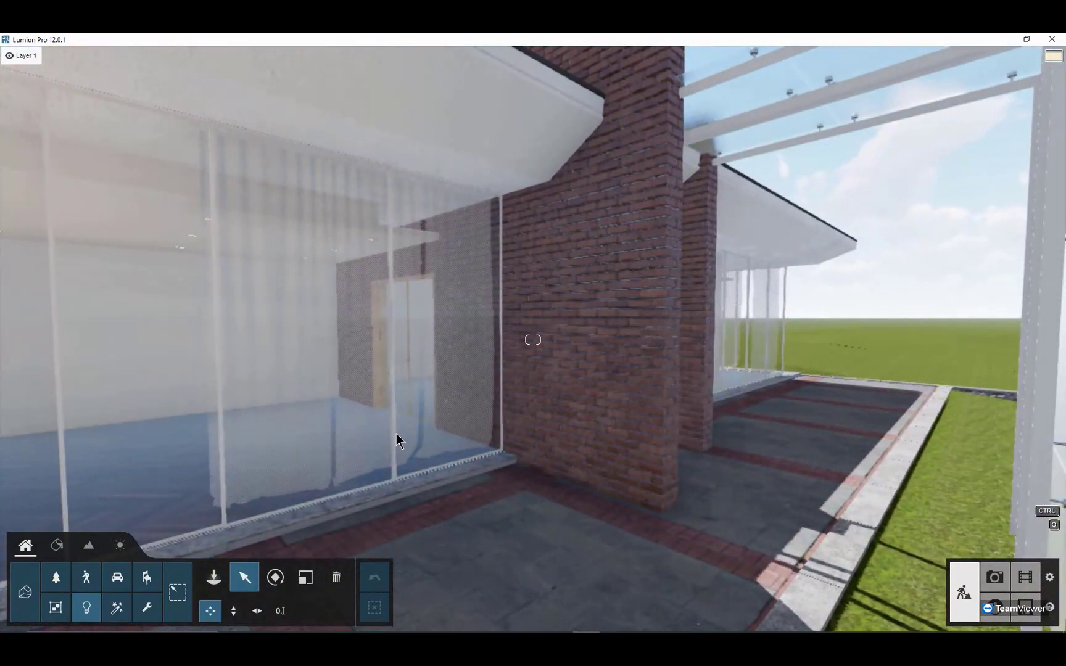
left_click(116, 609)
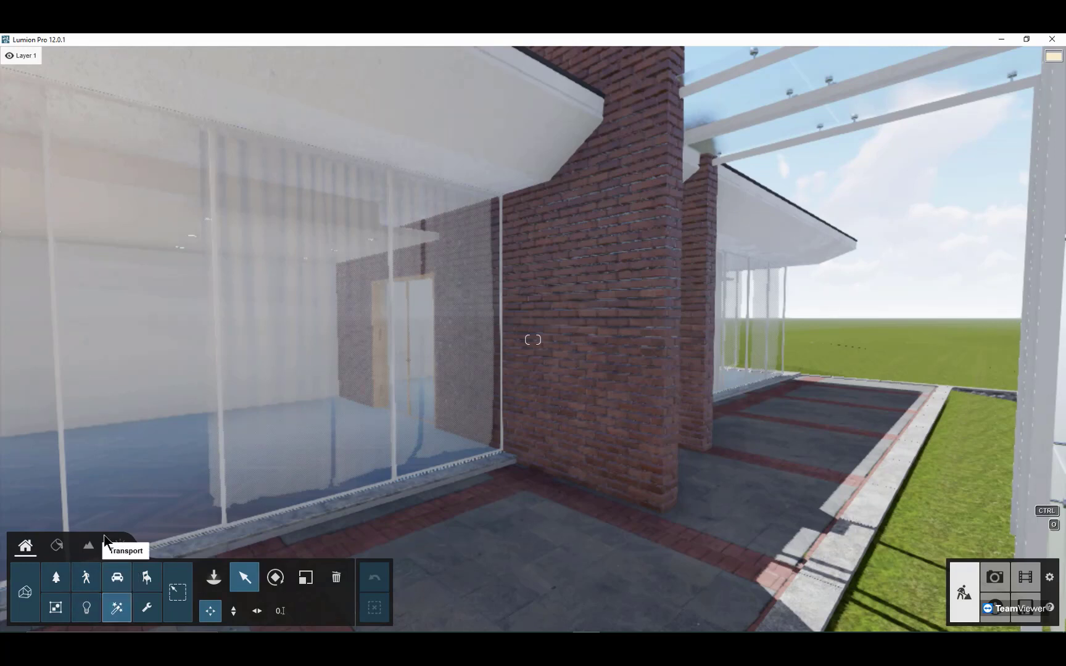
left_click(213, 577)
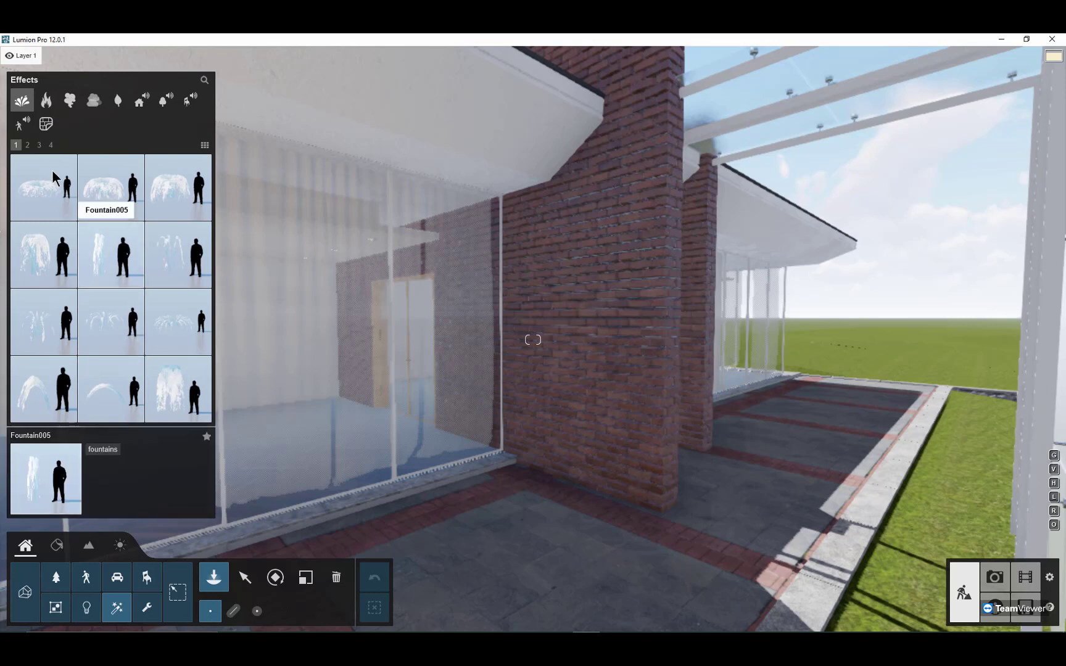
left_click(46, 124)
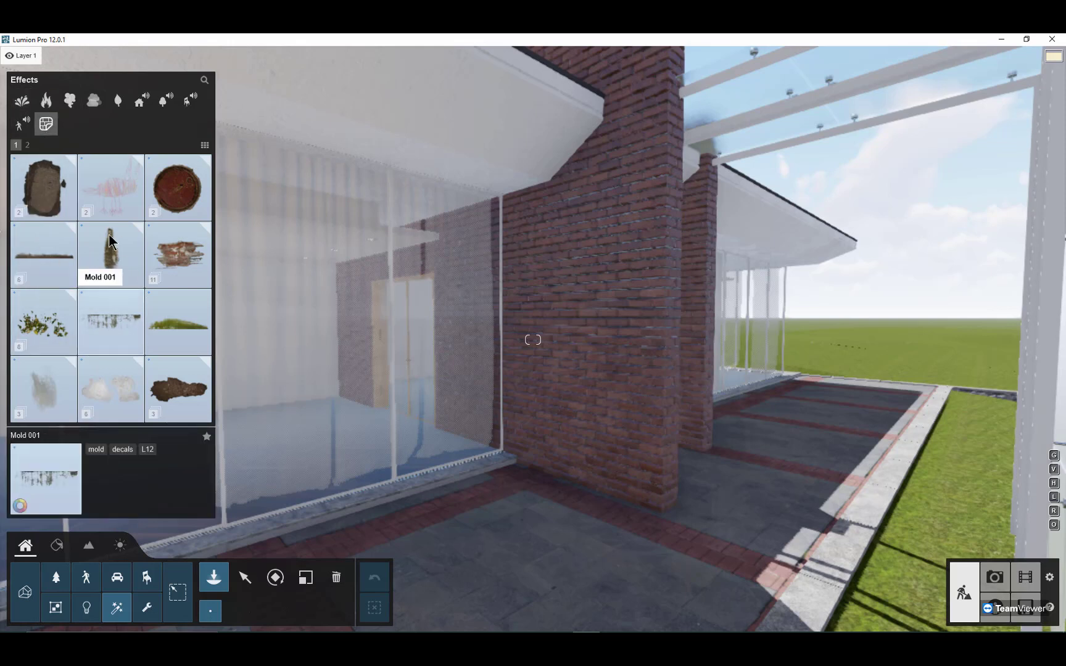
Step: Look through the decal collections and switch the effects library to small thumbnails
scroll(109, 376, "down", 1)
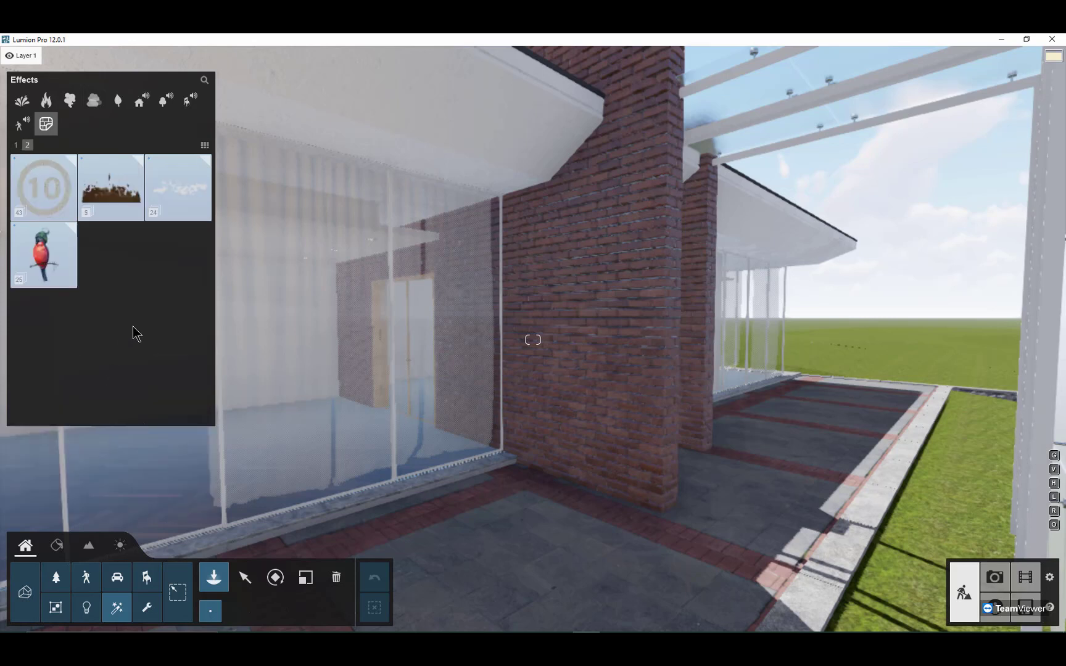
scroll(108, 265, "up", 1)
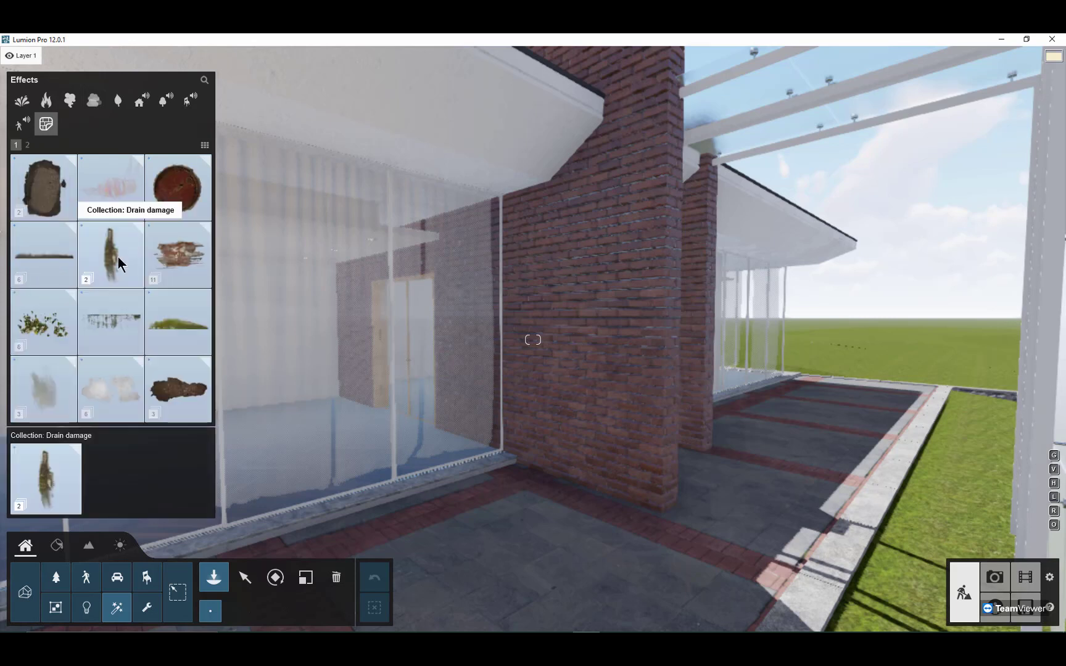
left_click(204, 146)
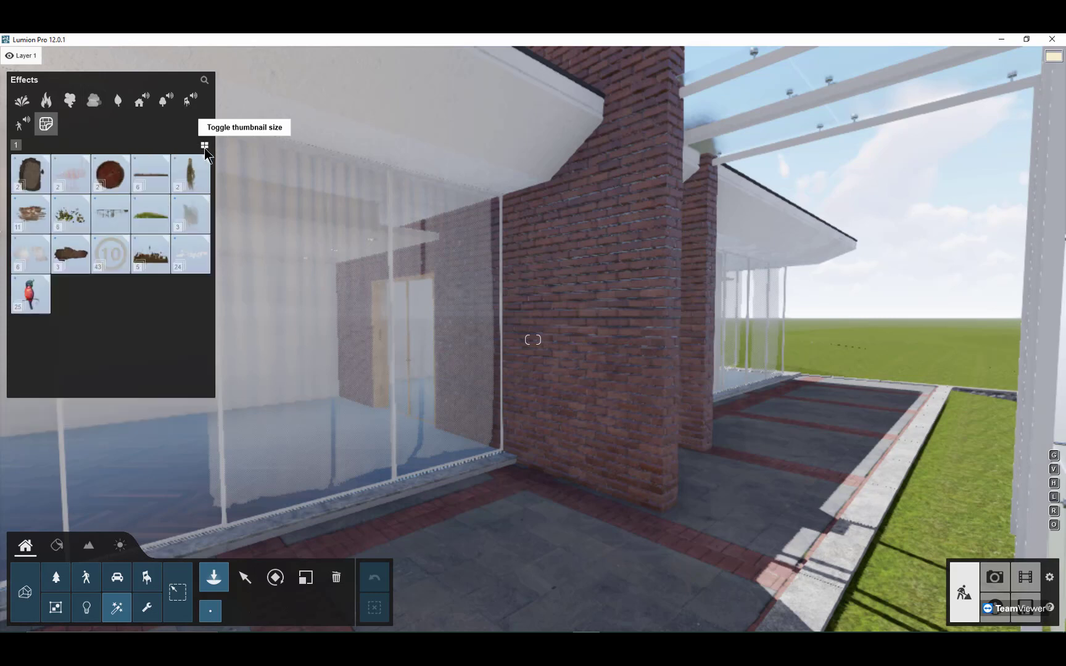
left_click(204, 147)
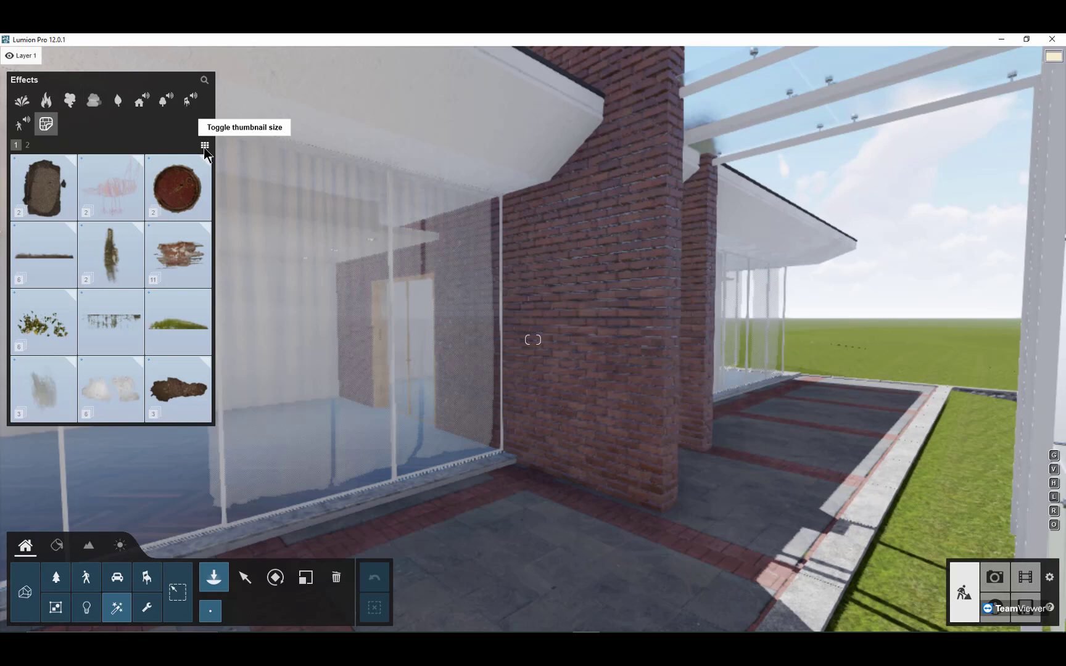
left_click(204, 147)
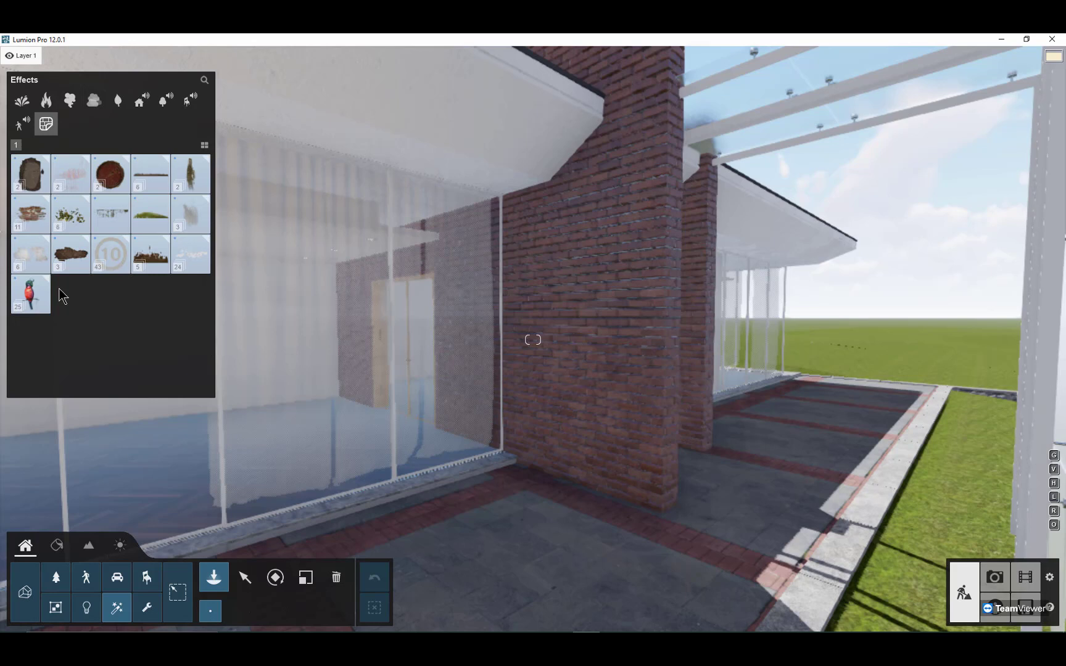
Step: Examine both pages of the road marking decals and return to the overview of decal collections
left_click(105, 254)
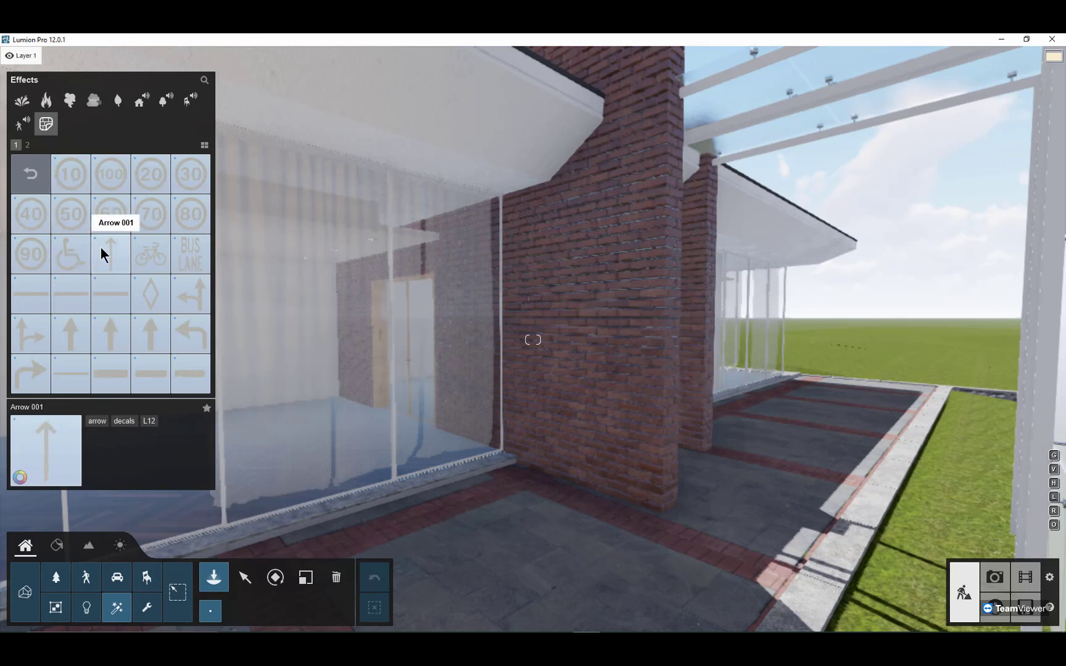
scroll(102, 255, "down", 1)
scroll(96, 244, "up", 1)
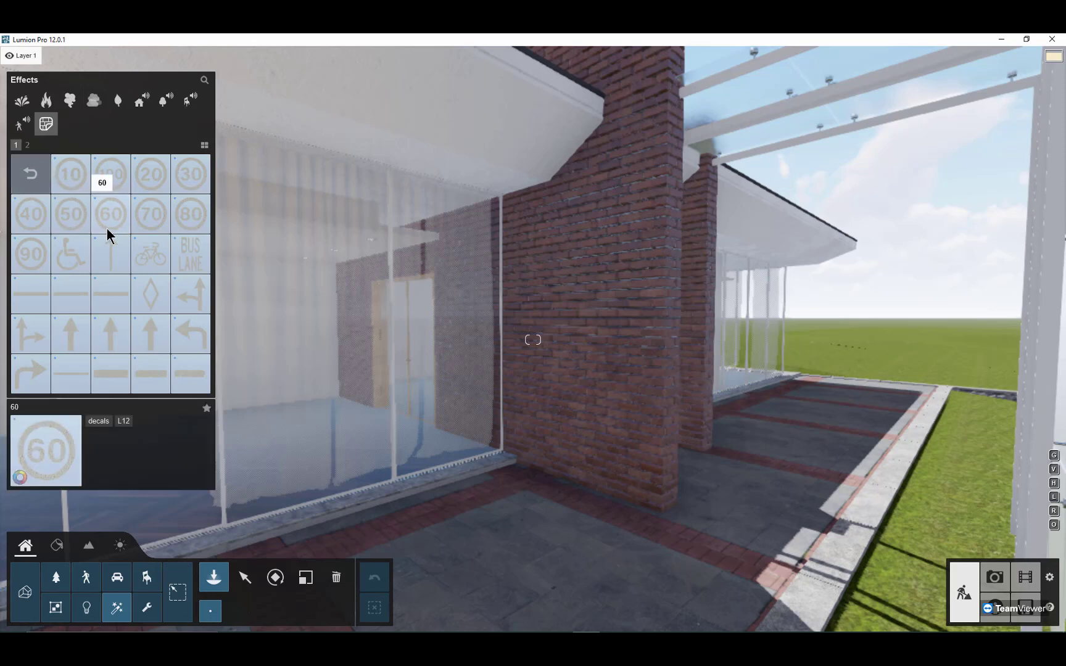
scroll(107, 235, "down", 1)
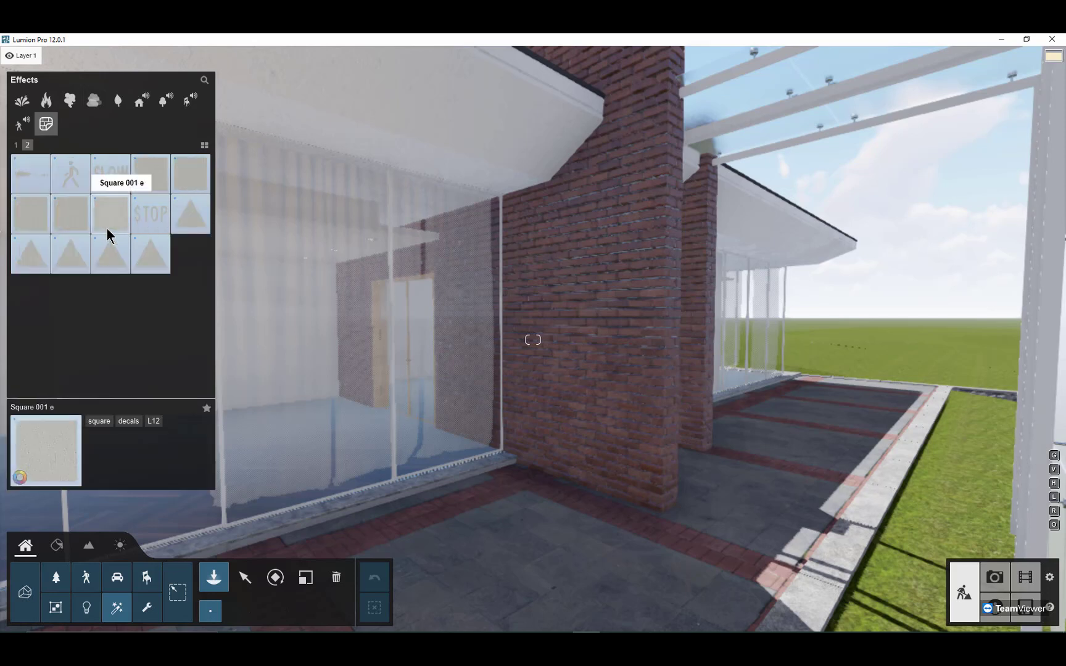
scroll(106, 235, "up", 1)
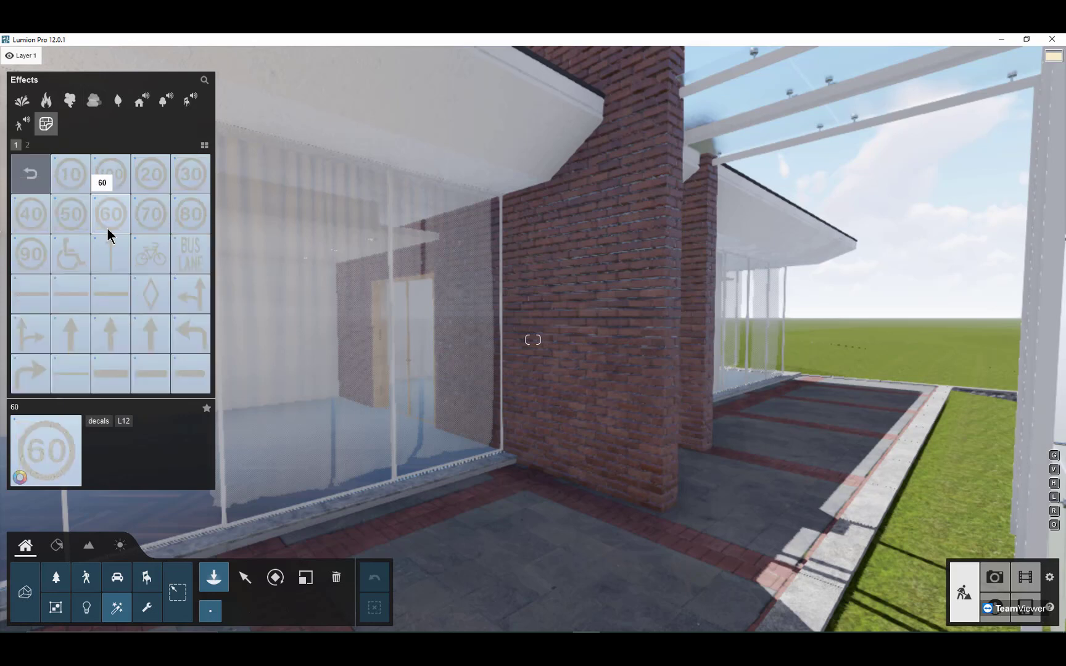
scroll(107, 233, "down", 1)
scroll(108, 234, "up", 1)
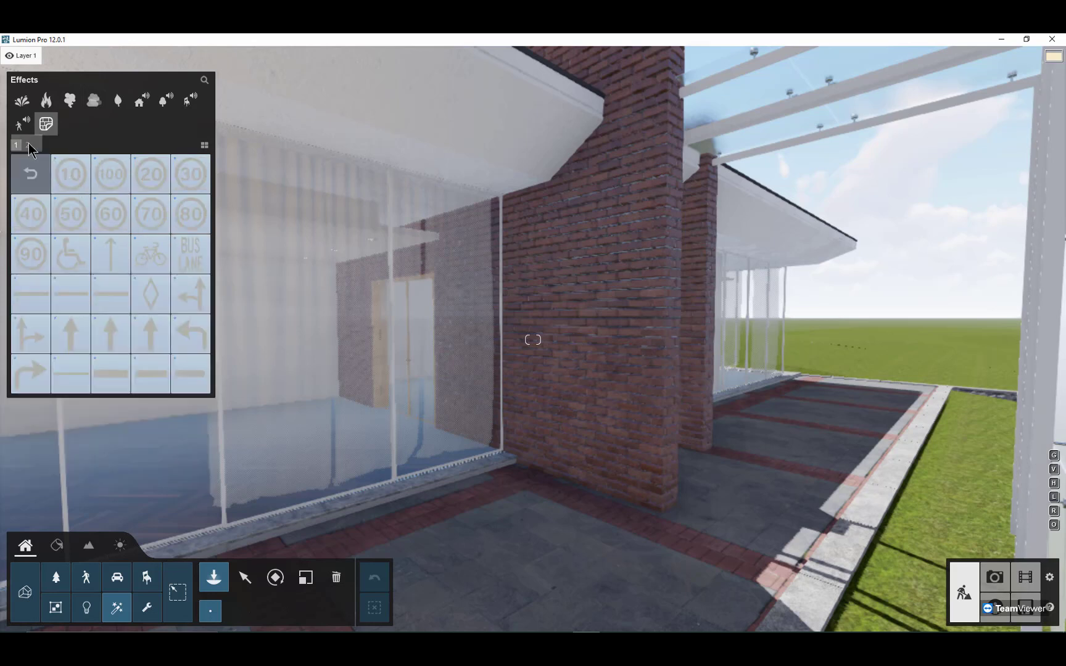
left_click(27, 145)
left_click(16, 145)
left_click(31, 174)
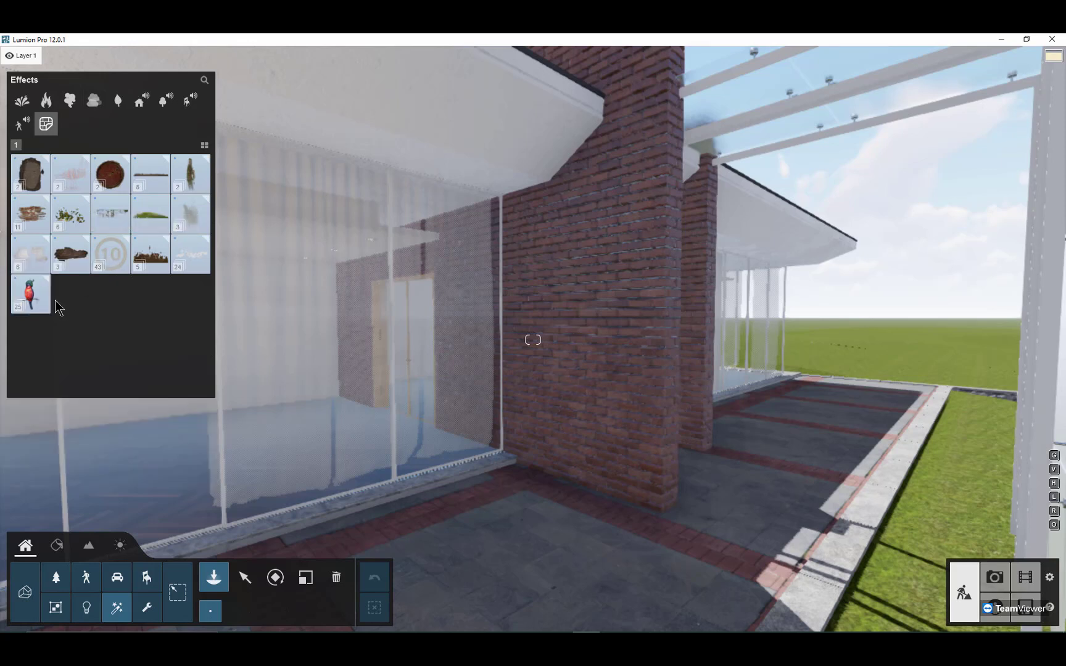
Step: Open the wall sticker collection and place Wall sticker 021, the green world map, on the brick wall beside the glass front
left_click(39, 298)
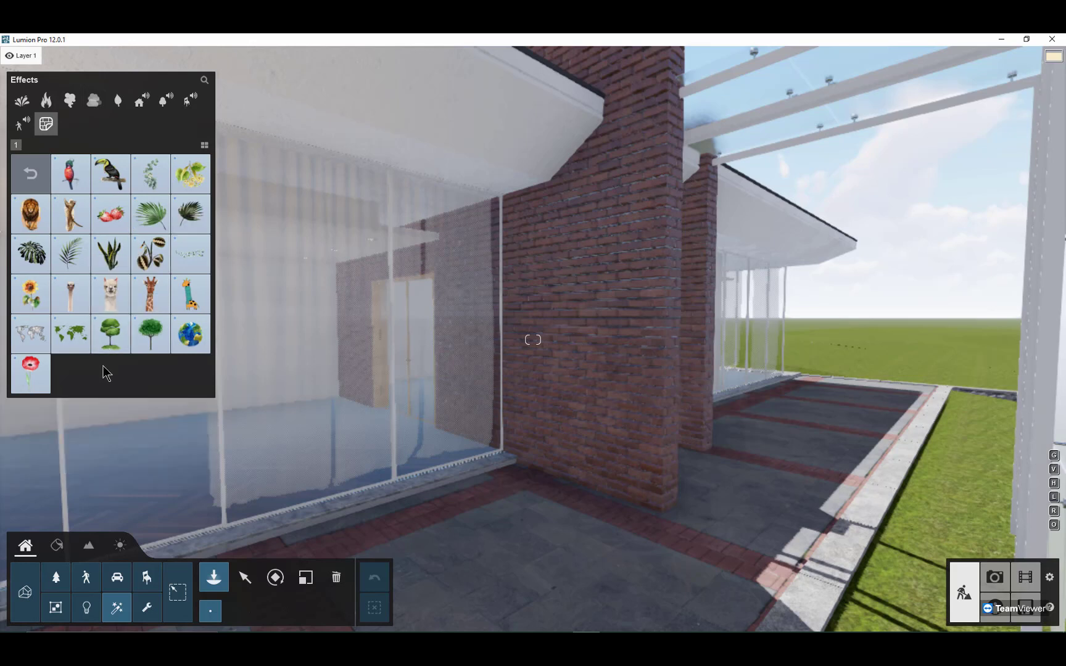
left_click(37, 180)
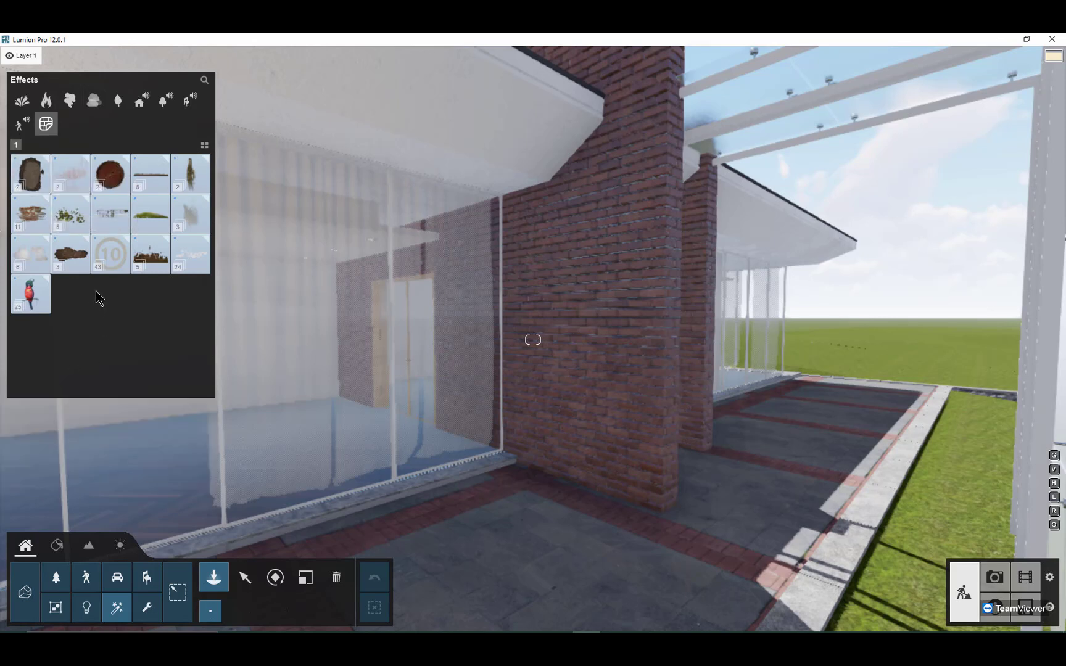
left_click(41, 296)
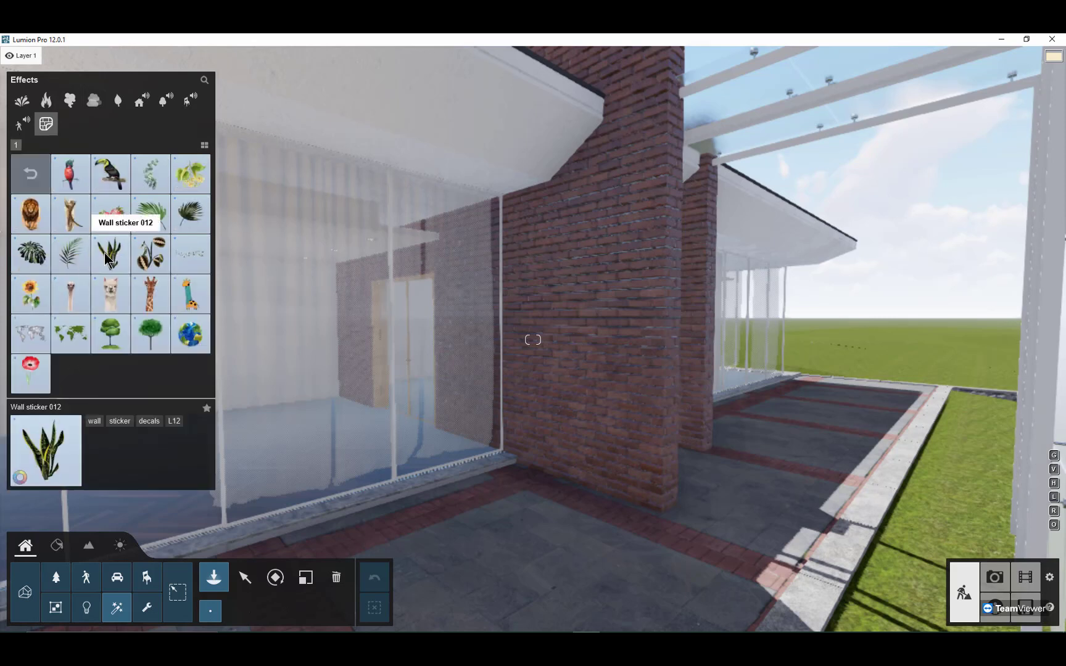
left_click(71, 343)
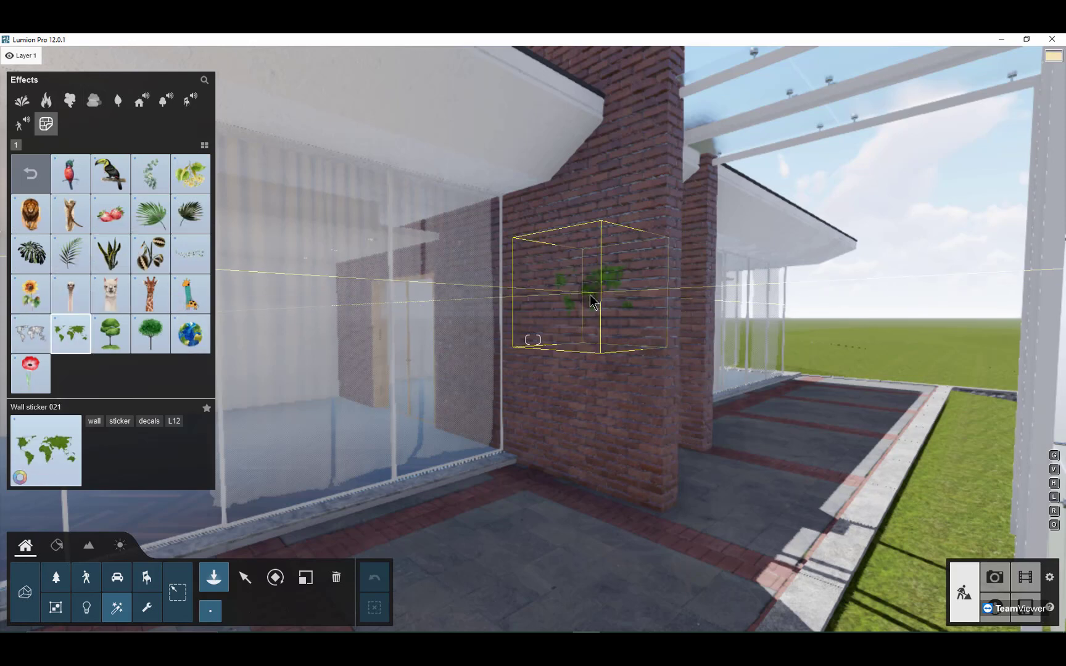
left_click(569, 309)
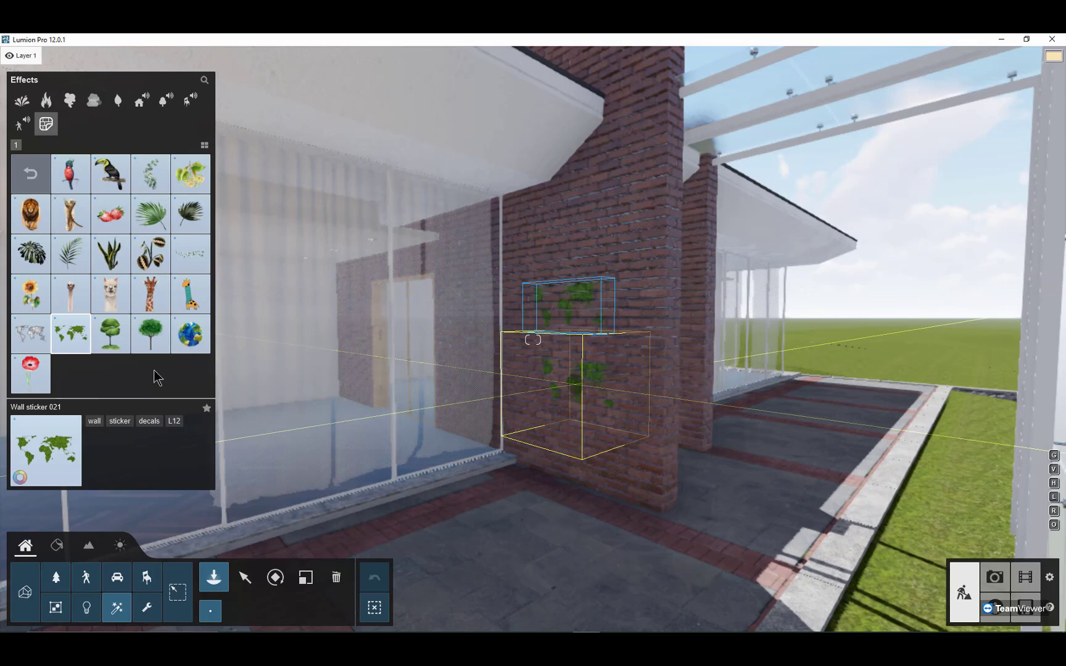
Step: Place Wall sticker 020, the white world map, on the brick wall just below the green map
left_click(28, 333)
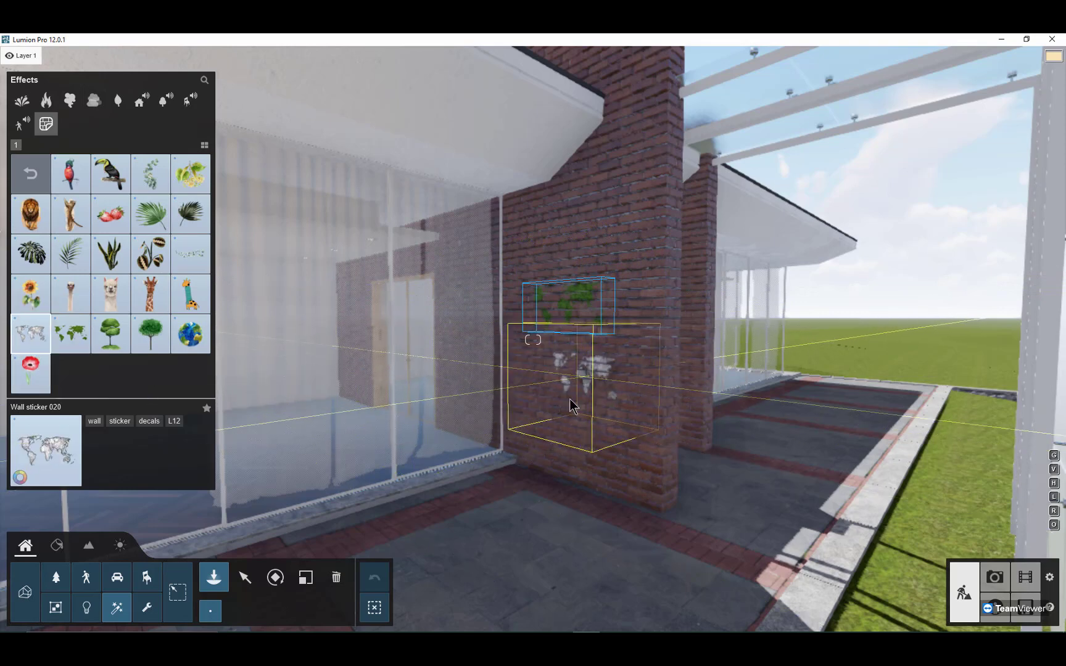
key("Escape")
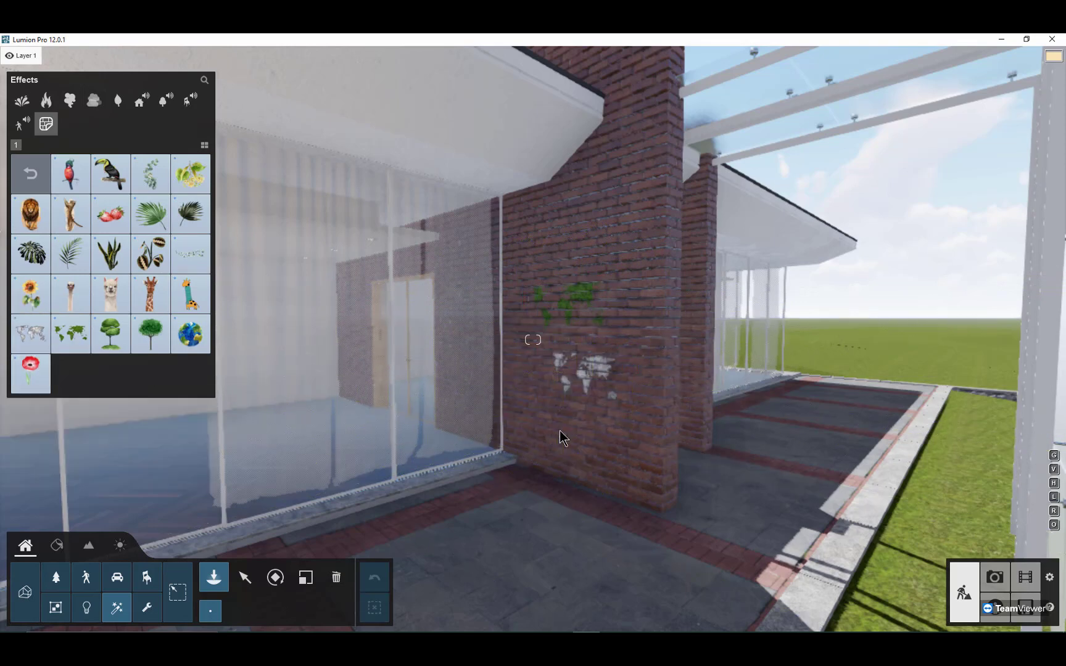
Step: Place Car 001 on the paved driveway beside the stone retaining wall, rotated so its front points towards the villa
key("s")
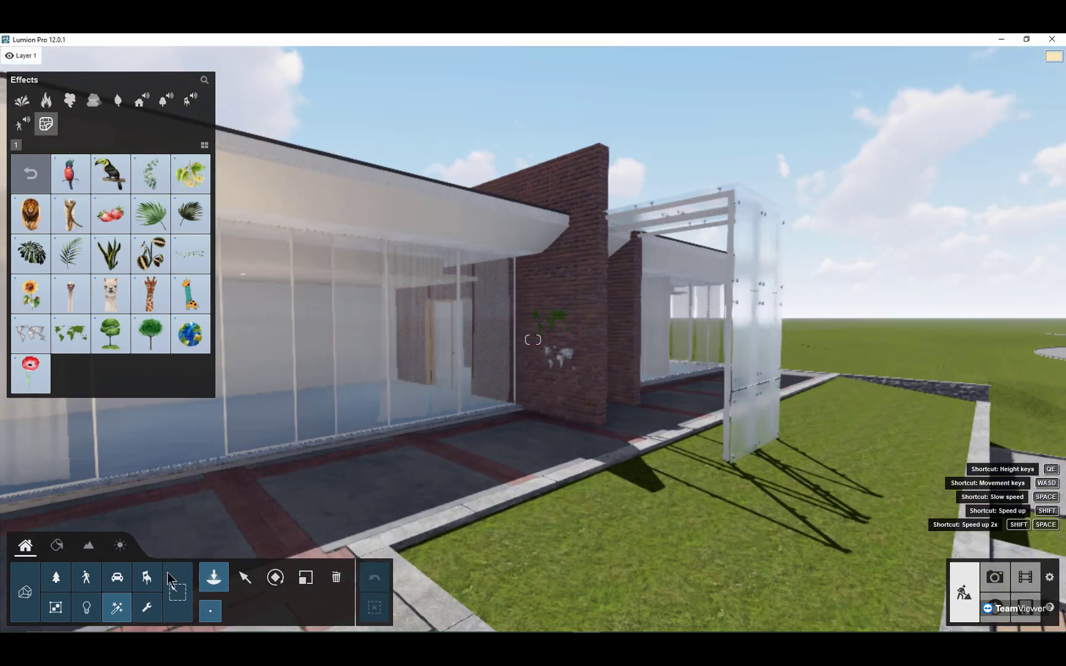
left_click(117, 576)
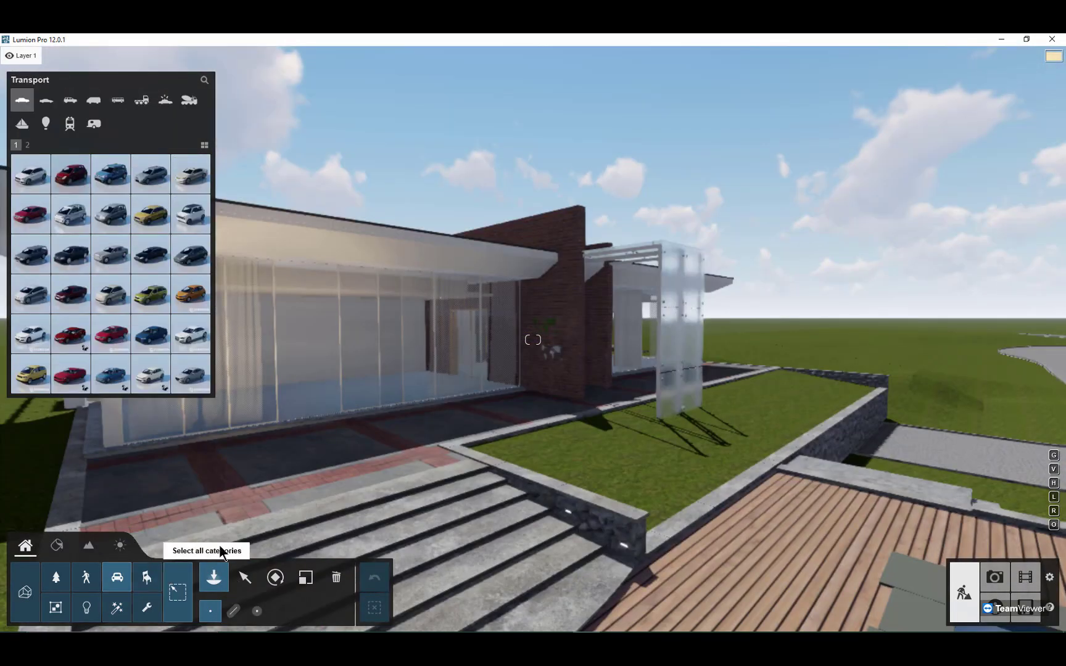
left_click(39, 185)
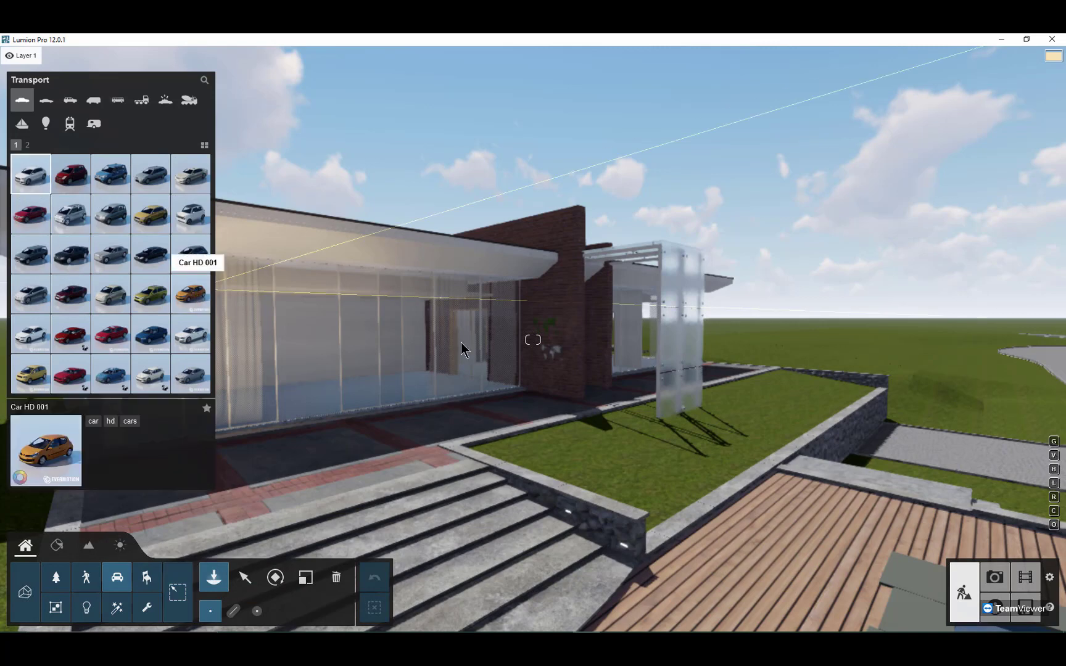
left_click(912, 449)
key("d")
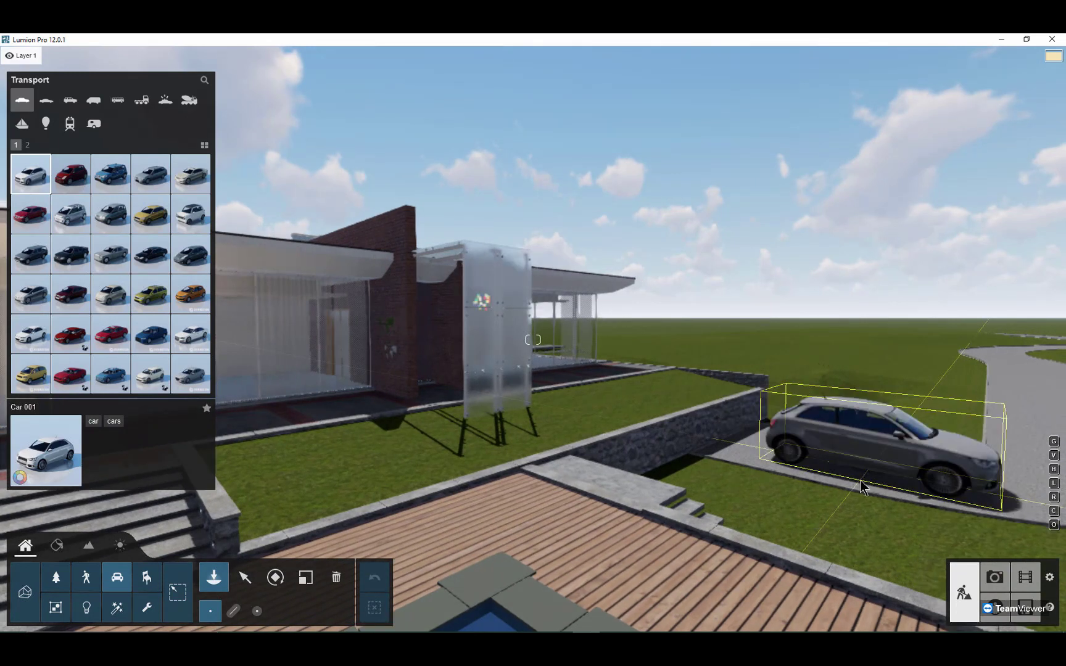
key("r")
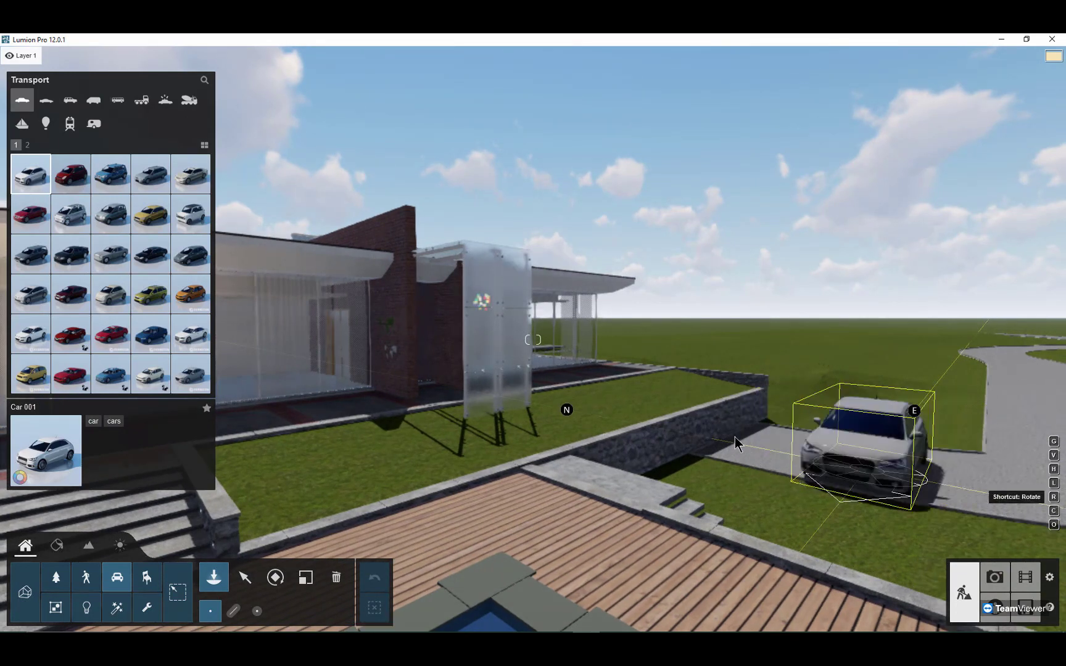
left_click(880, 465)
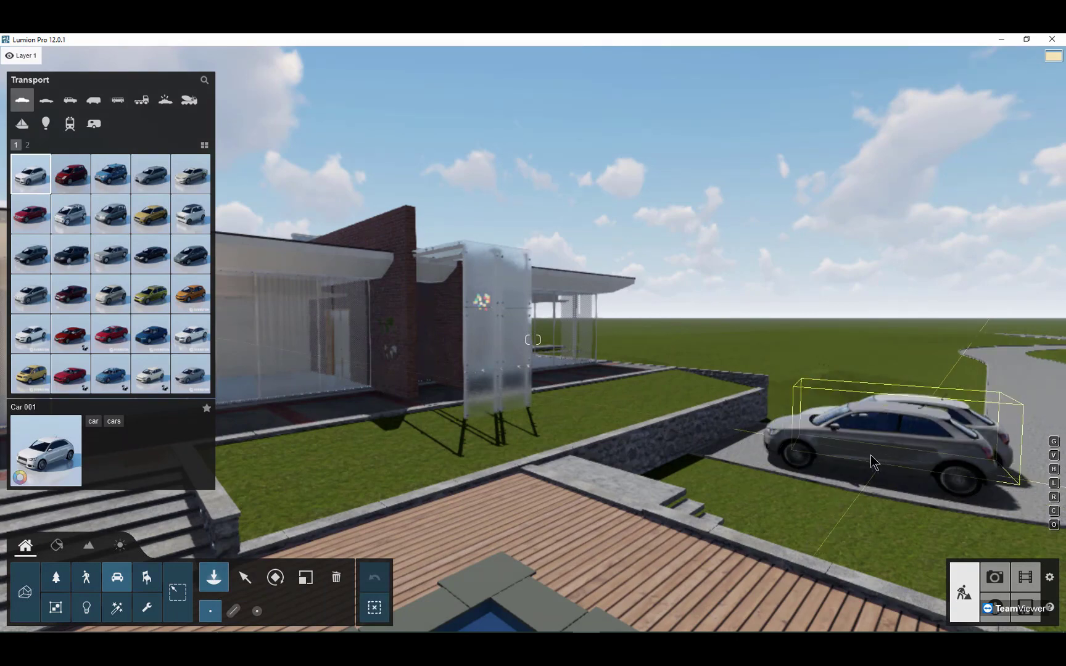
Step: Place Wall sticker 001, the red bird, on the car's bonnet, front side panel and roof
key("w")
right_click_drag(871, 444, 861, 447)
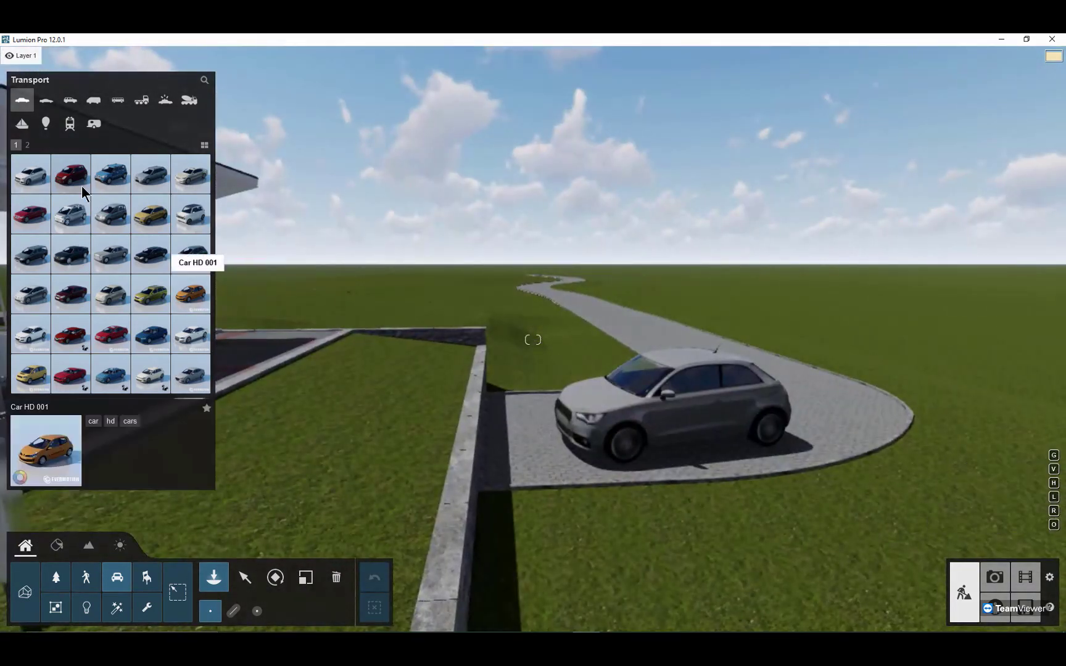
left_click(116, 607)
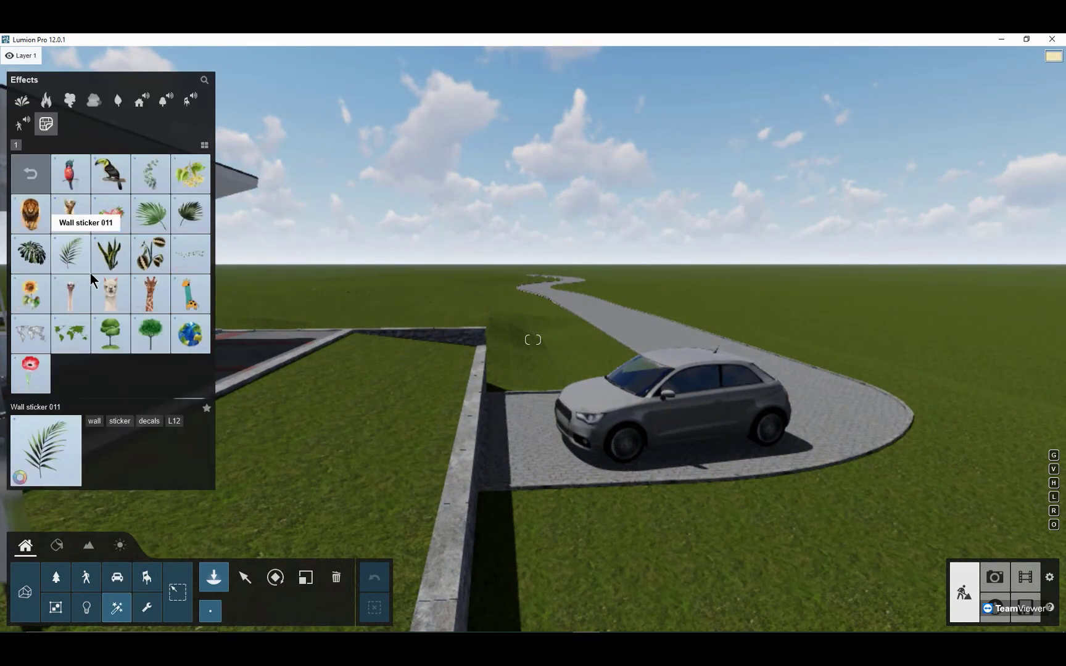
left_click(75, 180)
scroll(618, 402, "up", 3)
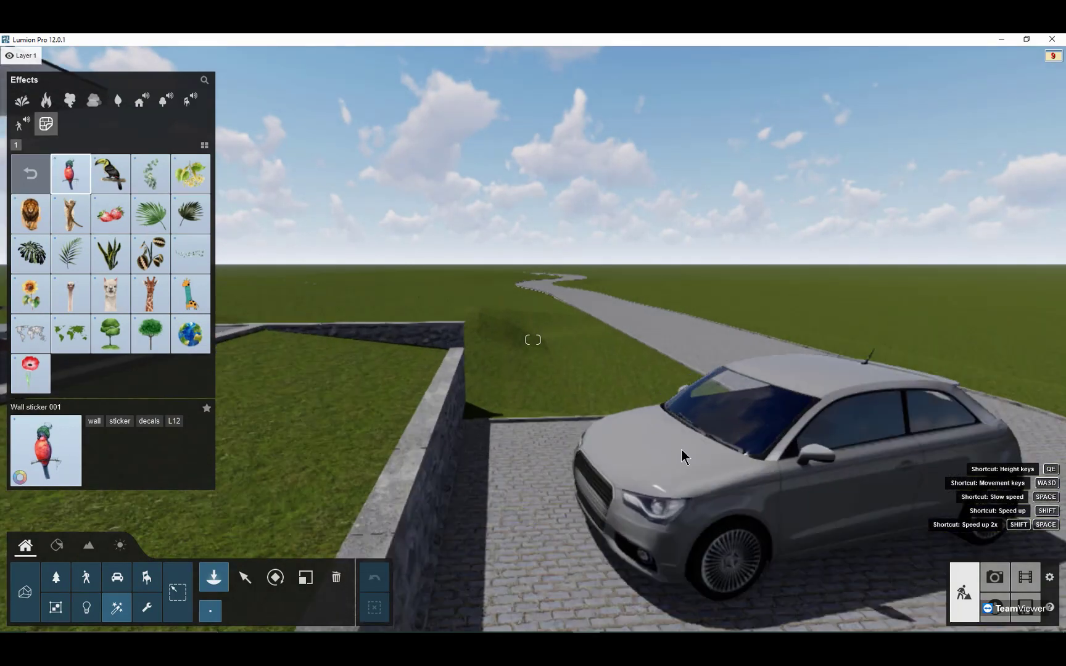
key("w")
scroll(686, 469, "down", 3)
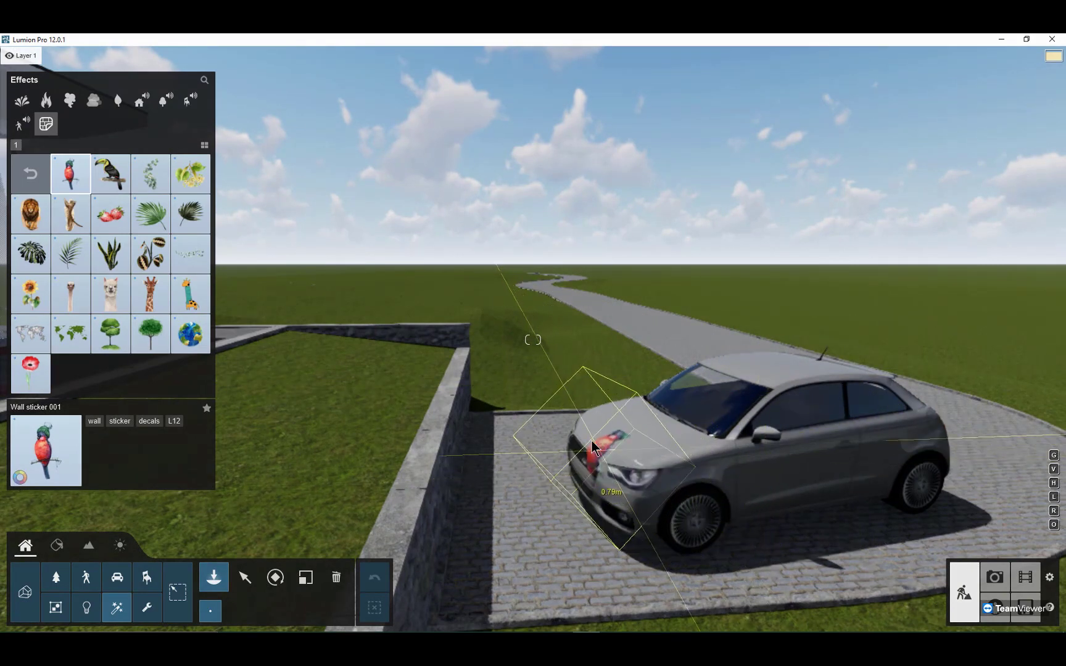
left_click(608, 441)
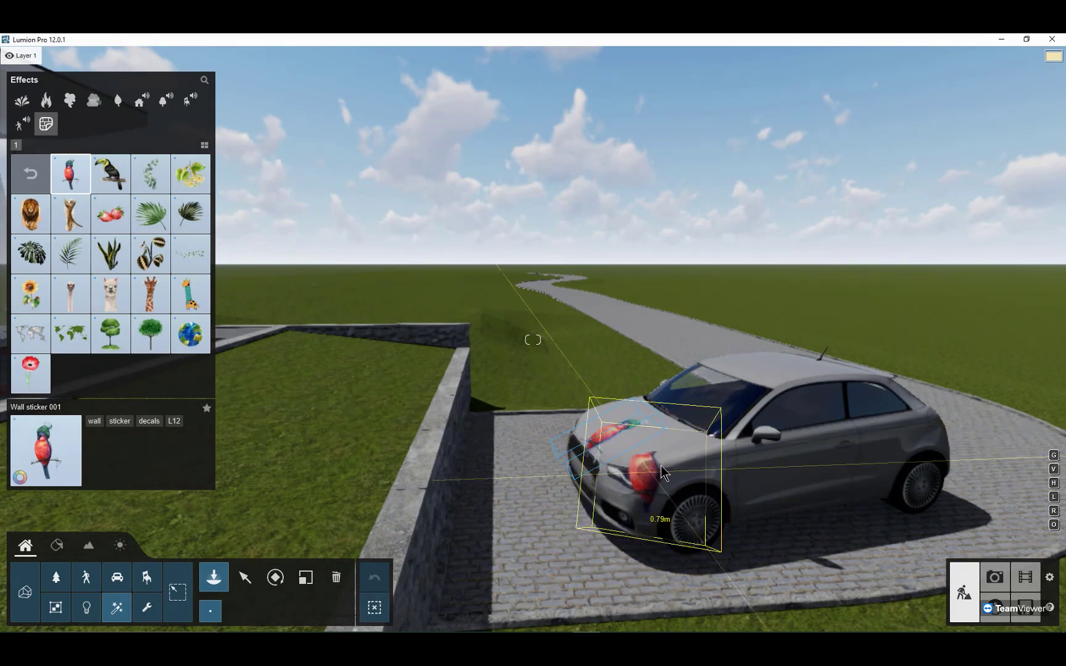
left_click(679, 469)
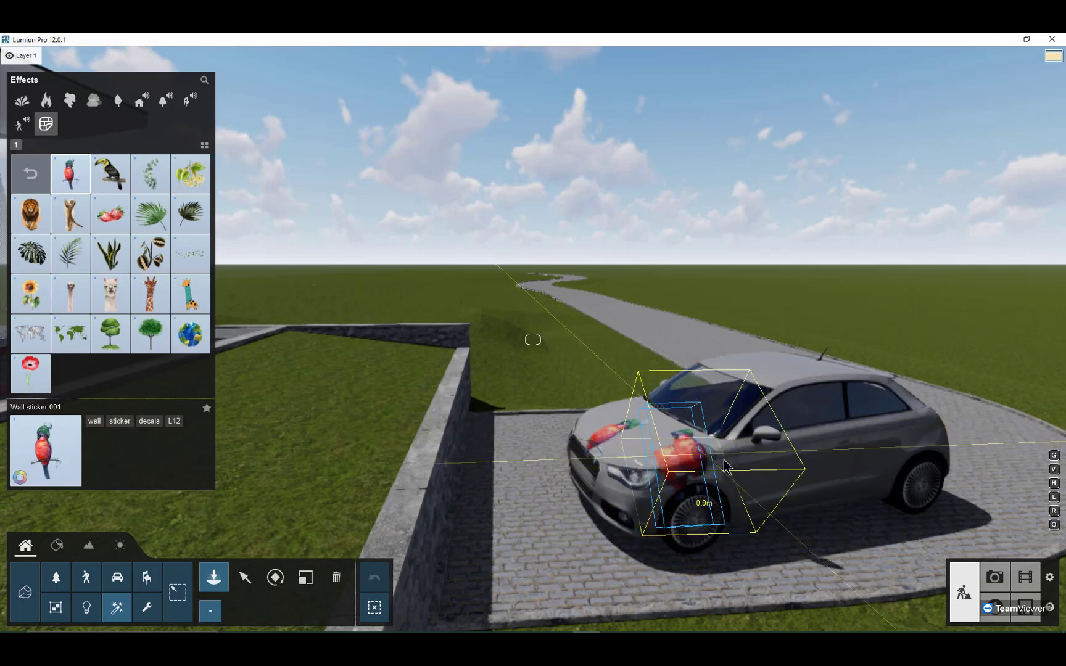
left_click(786, 374)
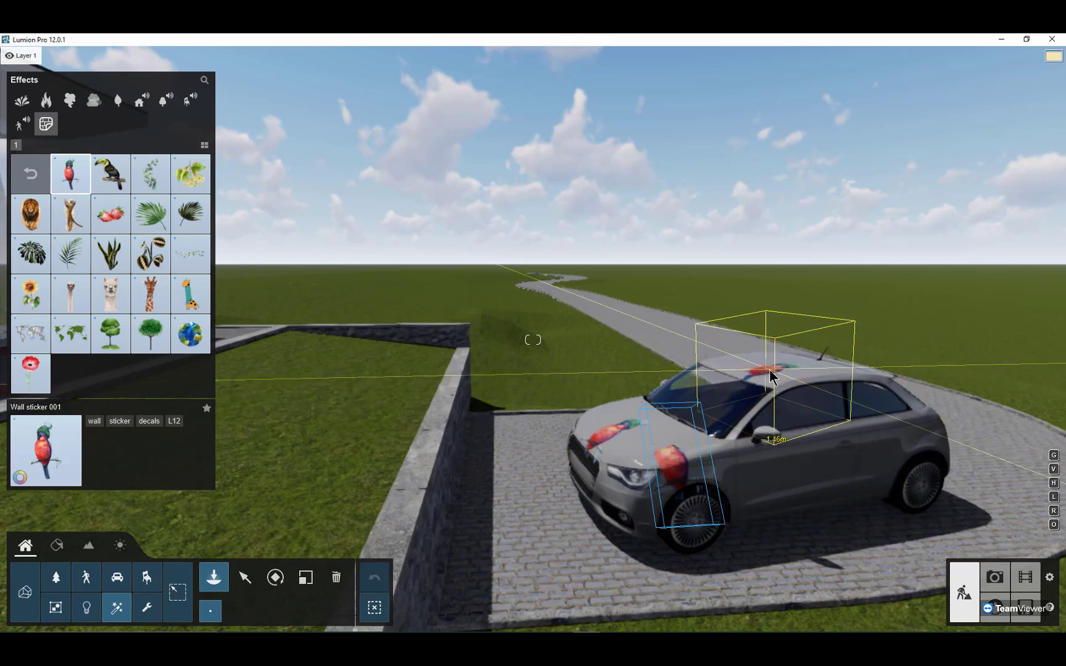
key("Escape")
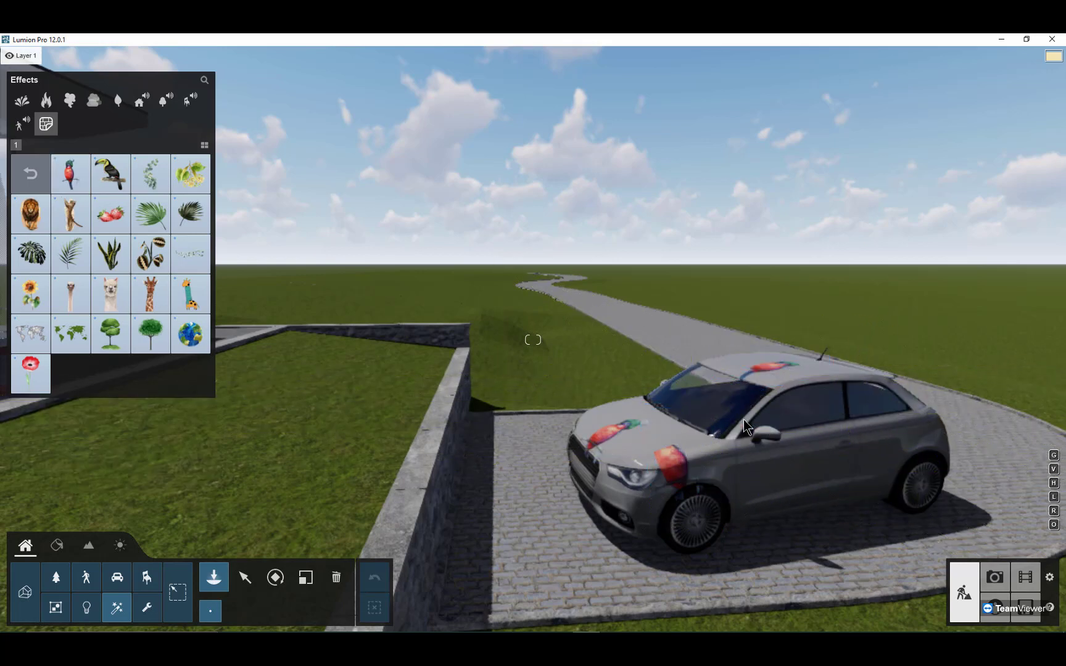
Step: Place a Character billboard from the utilities on the lawn between the concrete steps and the frosted glass screen
right_click_drag(675, 413, 646, 395)
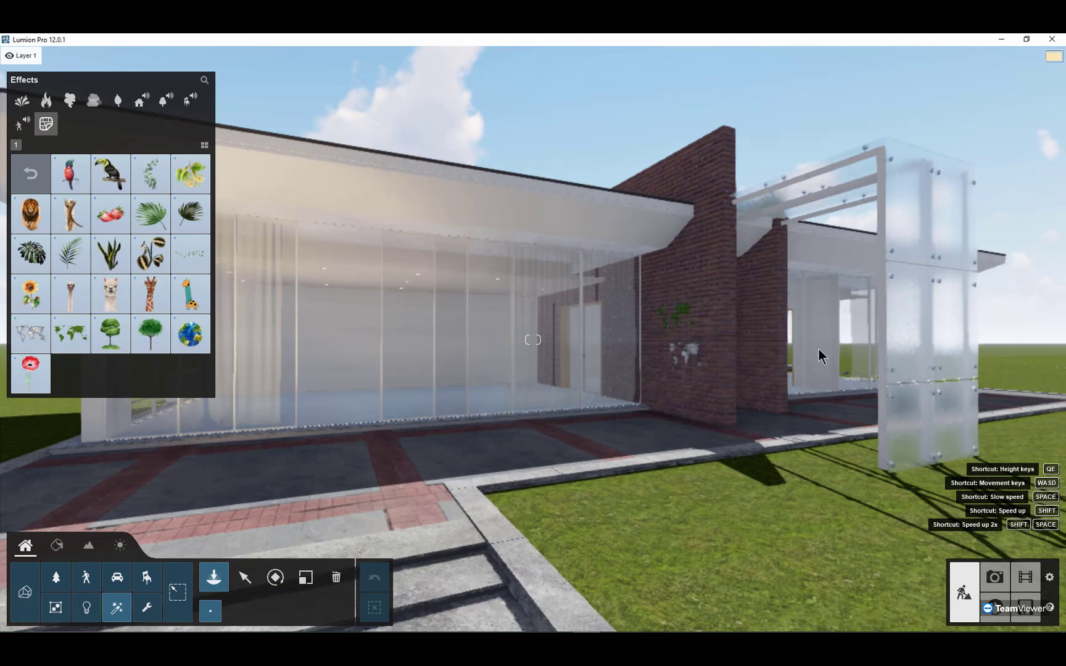
right_click_drag(811, 349, 816, 350)
key("w")
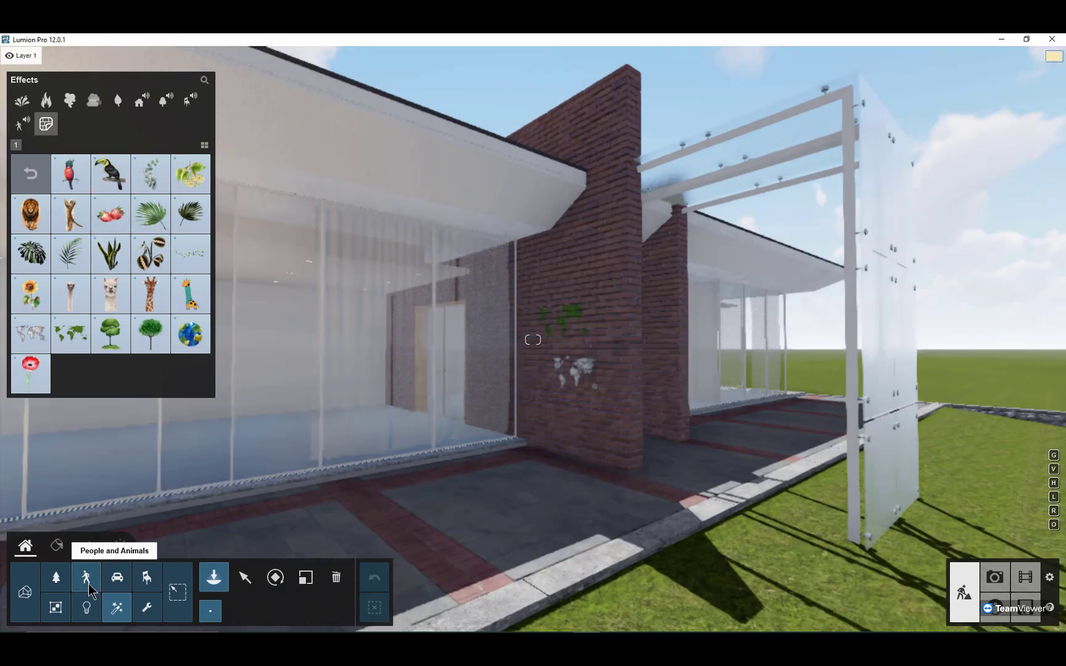
scroll(312, 376, "down", 4)
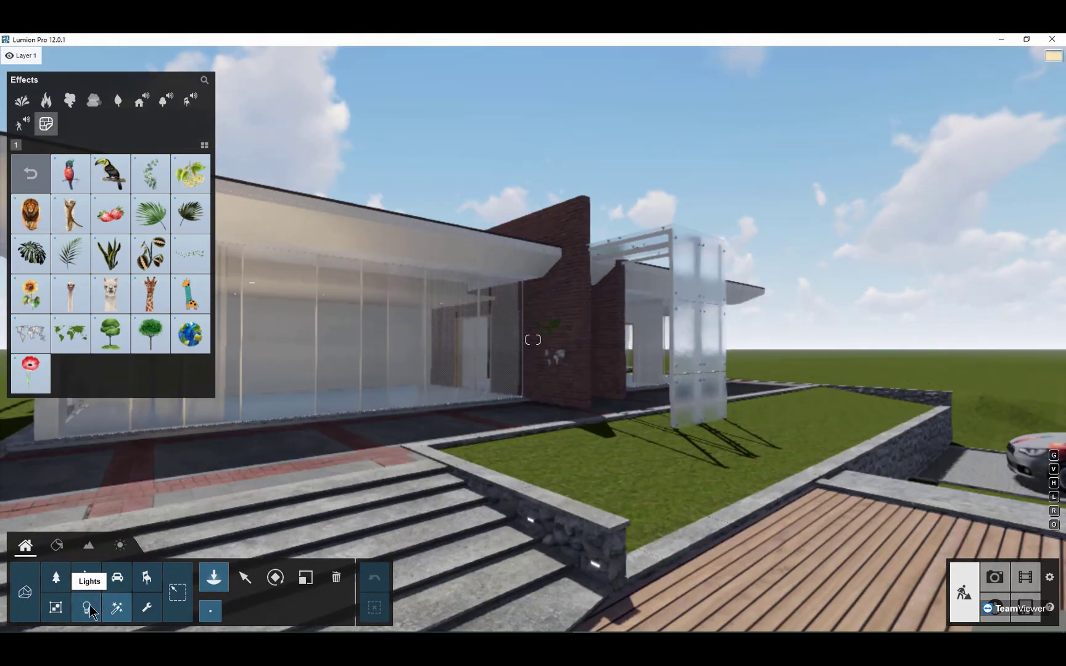
left_click(146, 608)
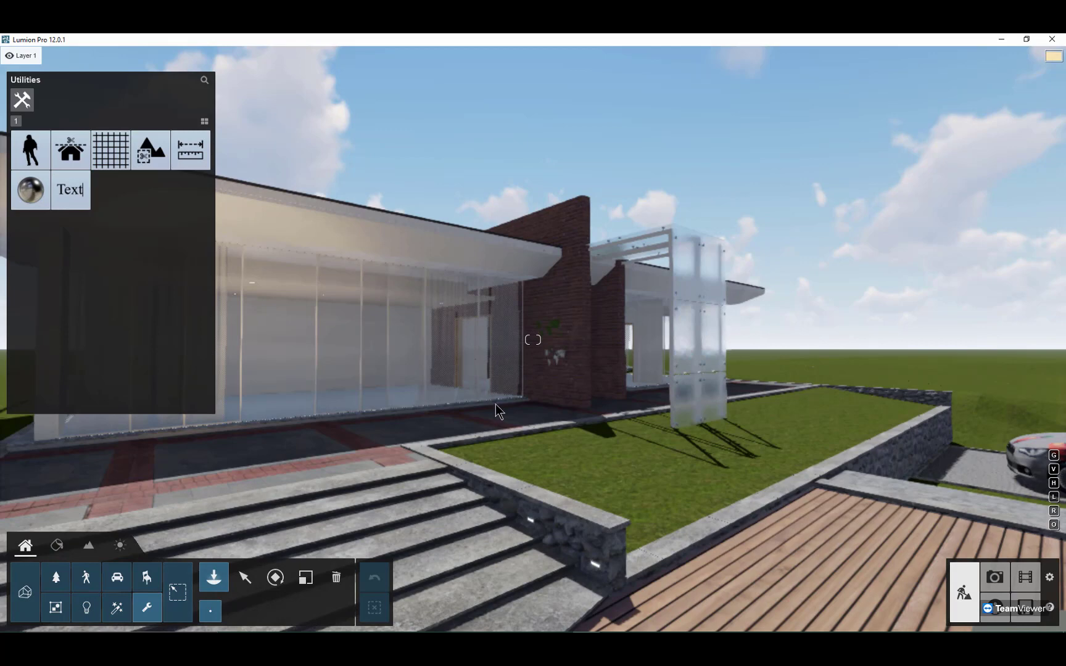
right_click_drag(495, 404, 497, 403)
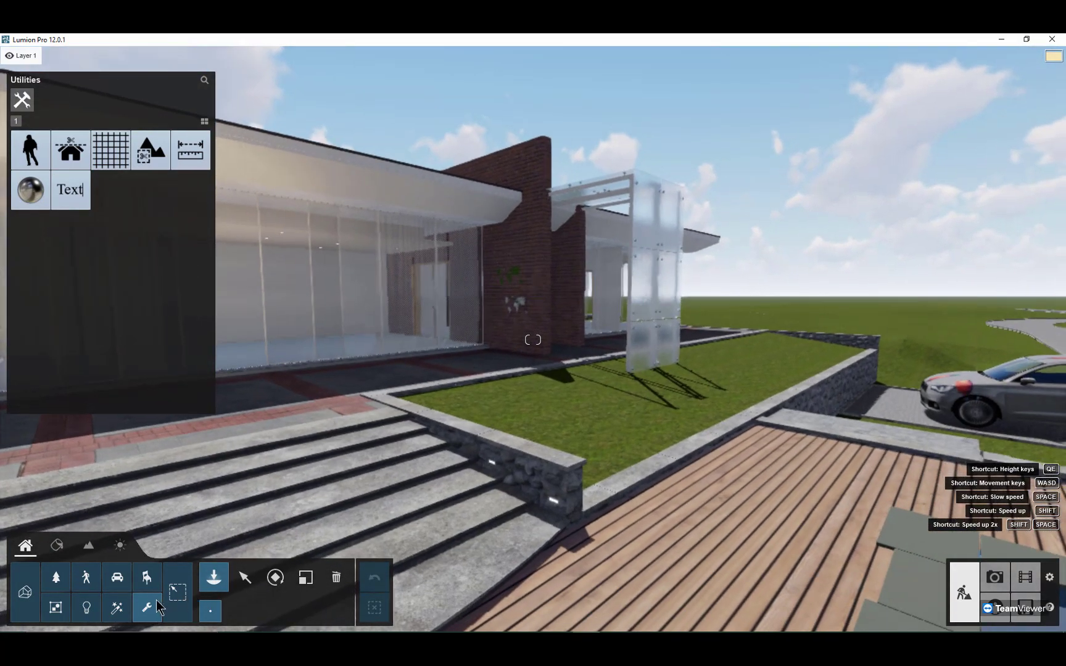
left_click(26, 161)
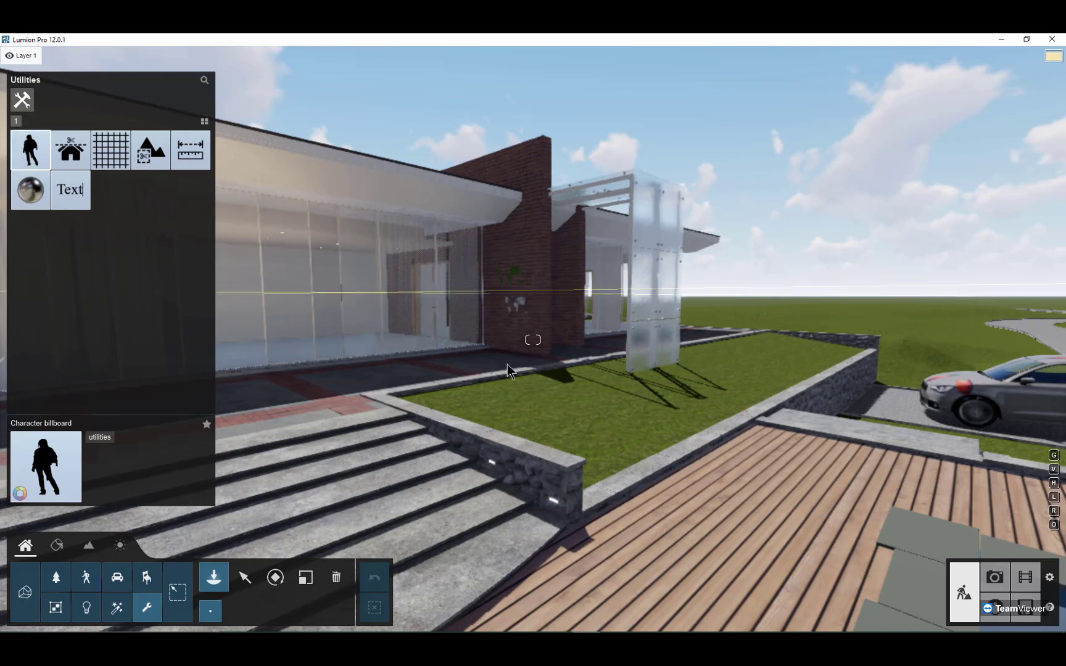
left_click(568, 408)
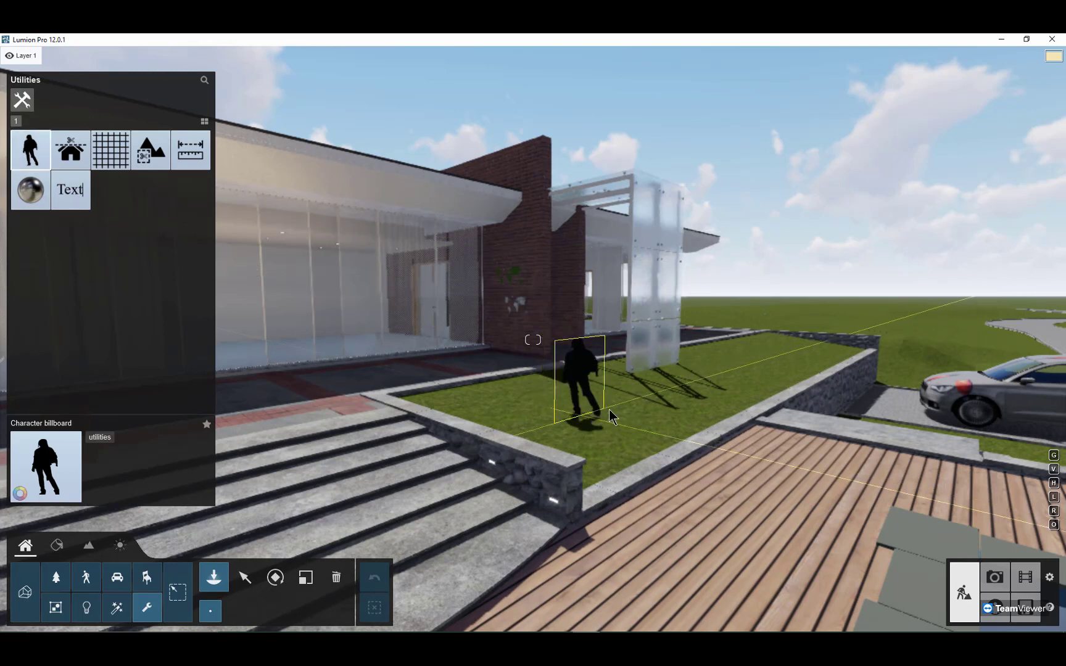
left_click(608, 409)
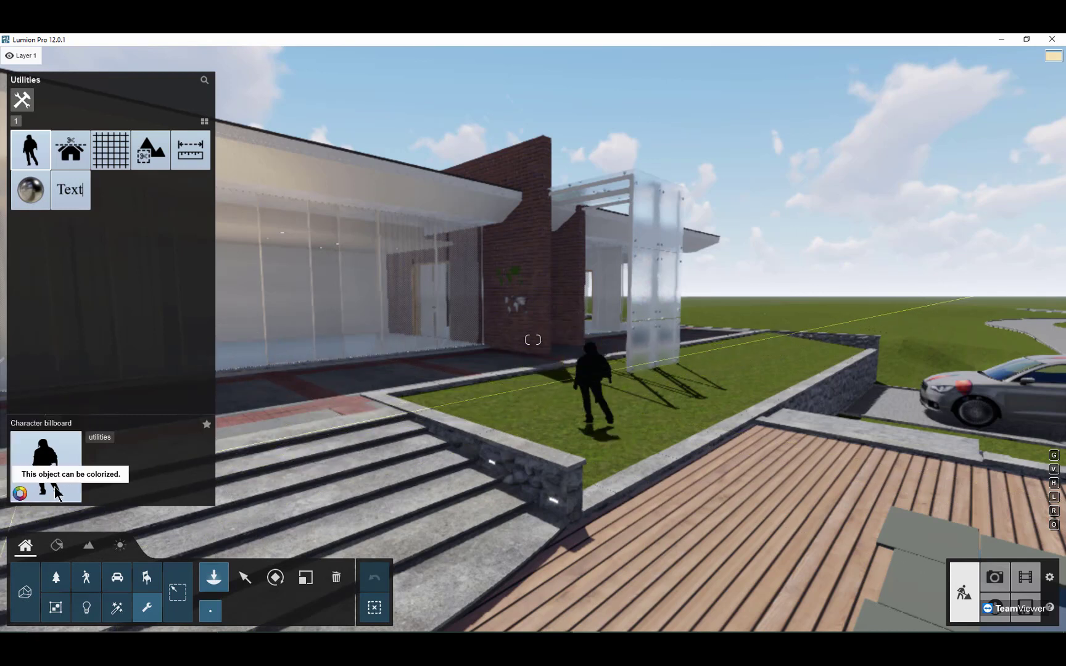
key("Escape")
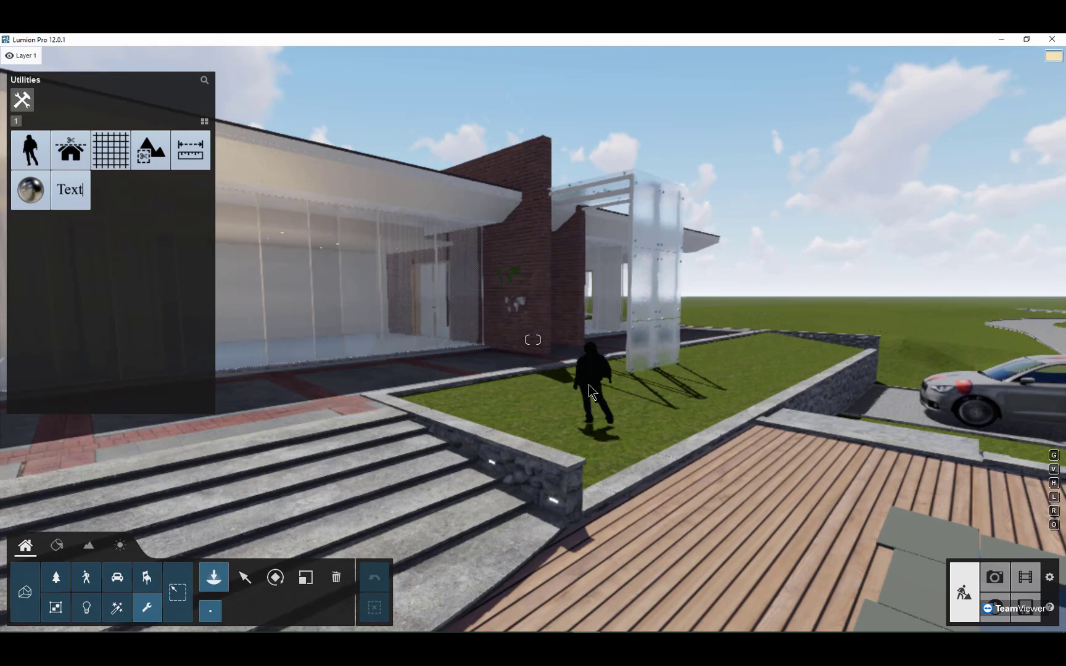
Step: Select the character billboard on the lawn, enable Colorize and set its color to red
left_click(244, 576)
left_click(596, 428)
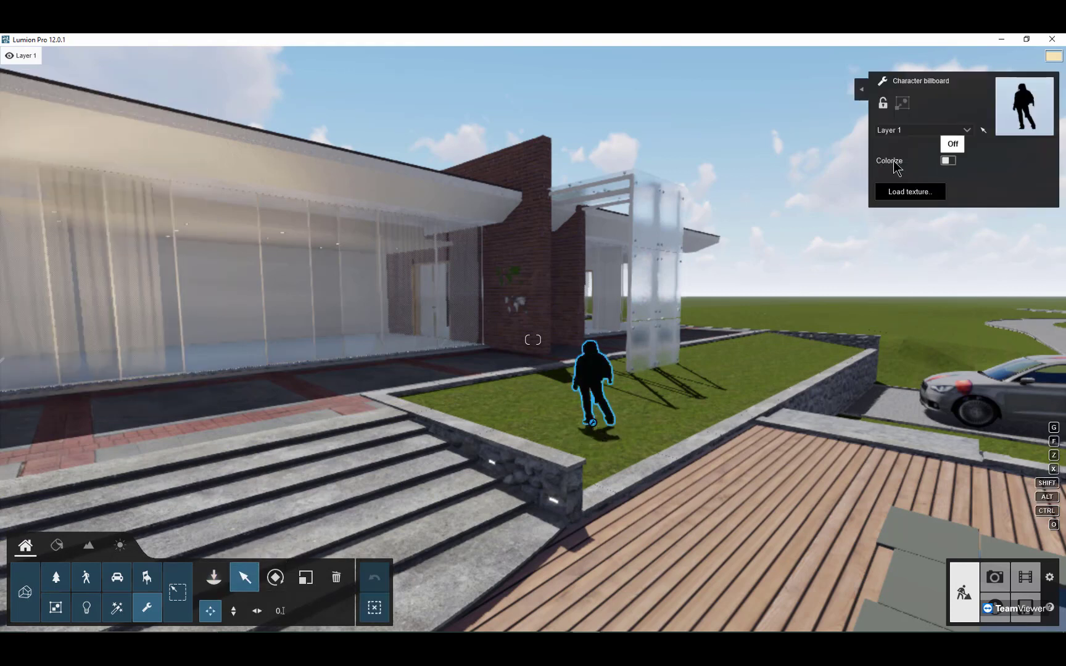
left_click(947, 161)
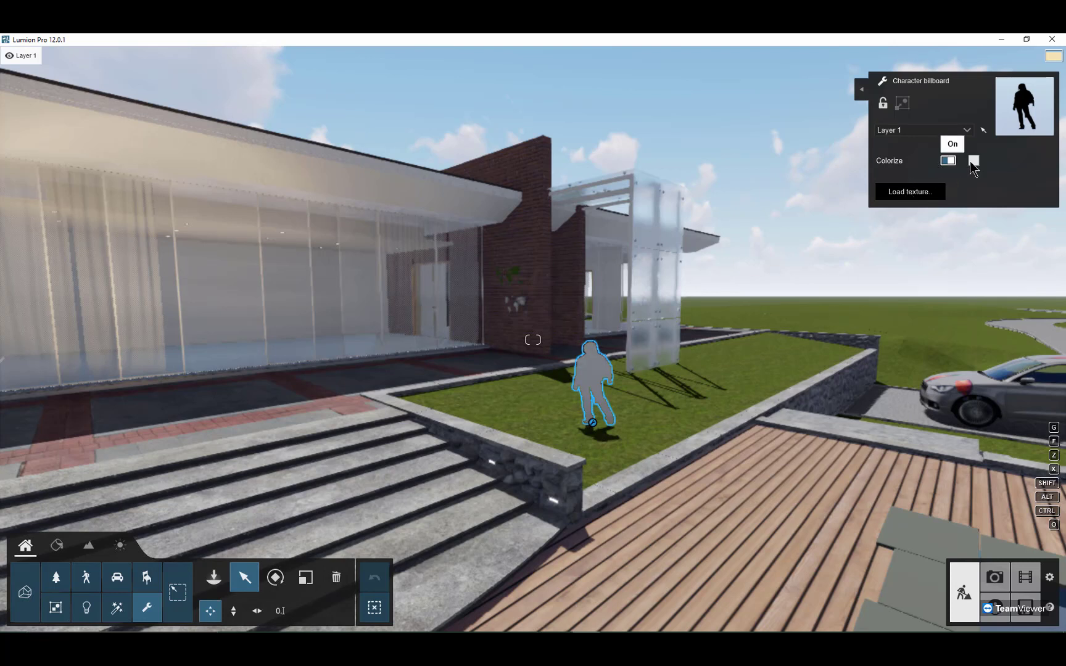
left_click_drag(811, 147, 819, 153)
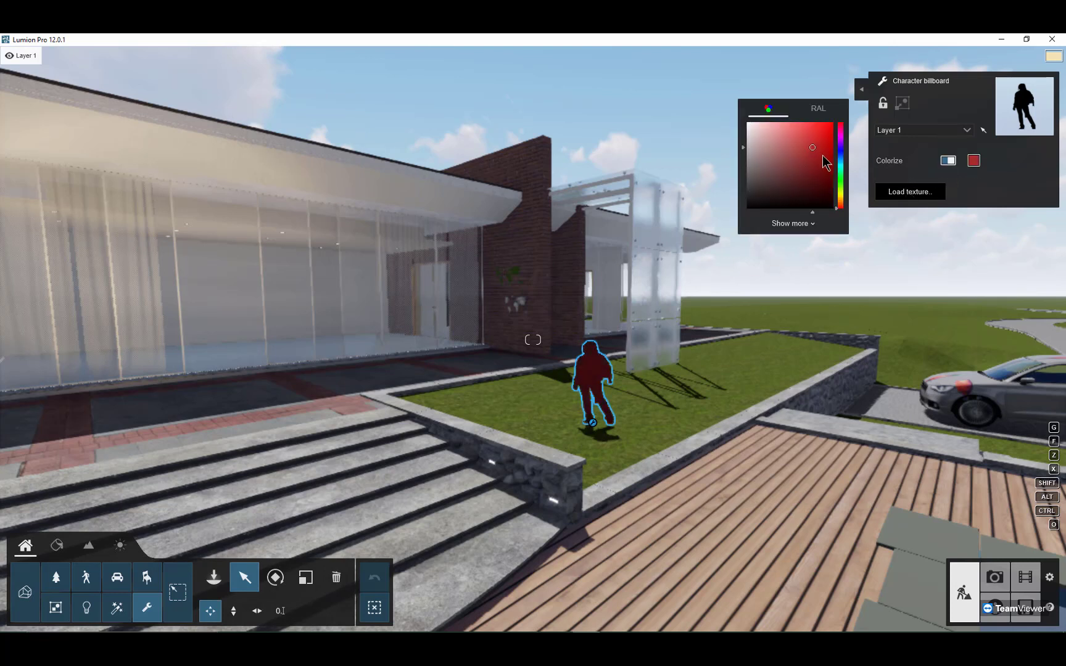
Step: Load mgfx logo.png from the Pictures folder as the billboard's texture and disable Colorize
left_click(901, 196)
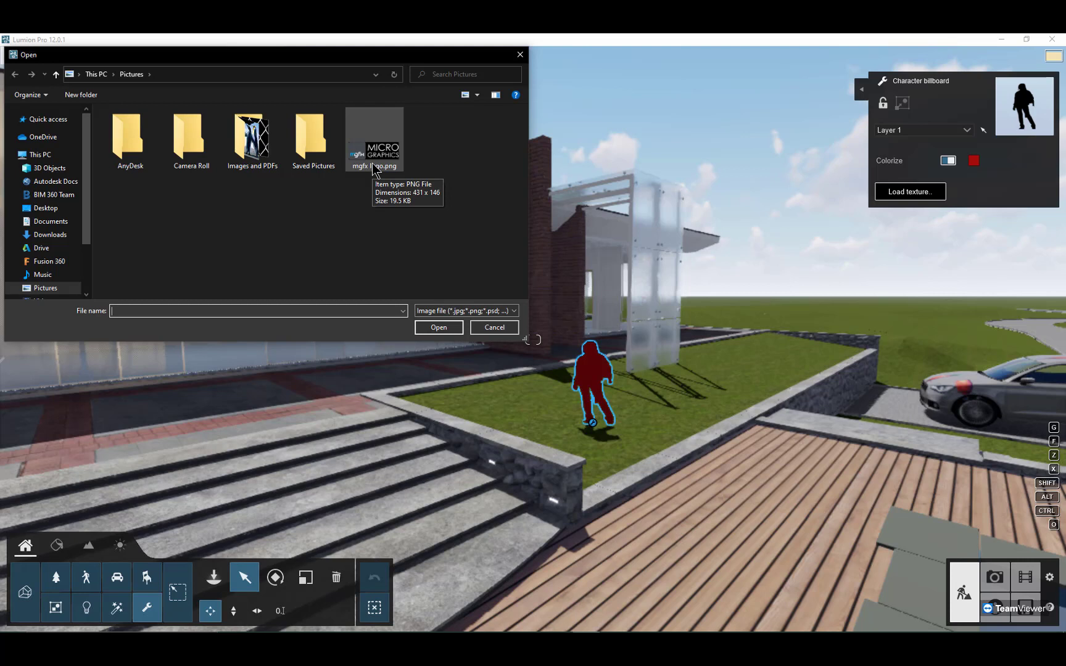
left_click(374, 142)
left_click(439, 327)
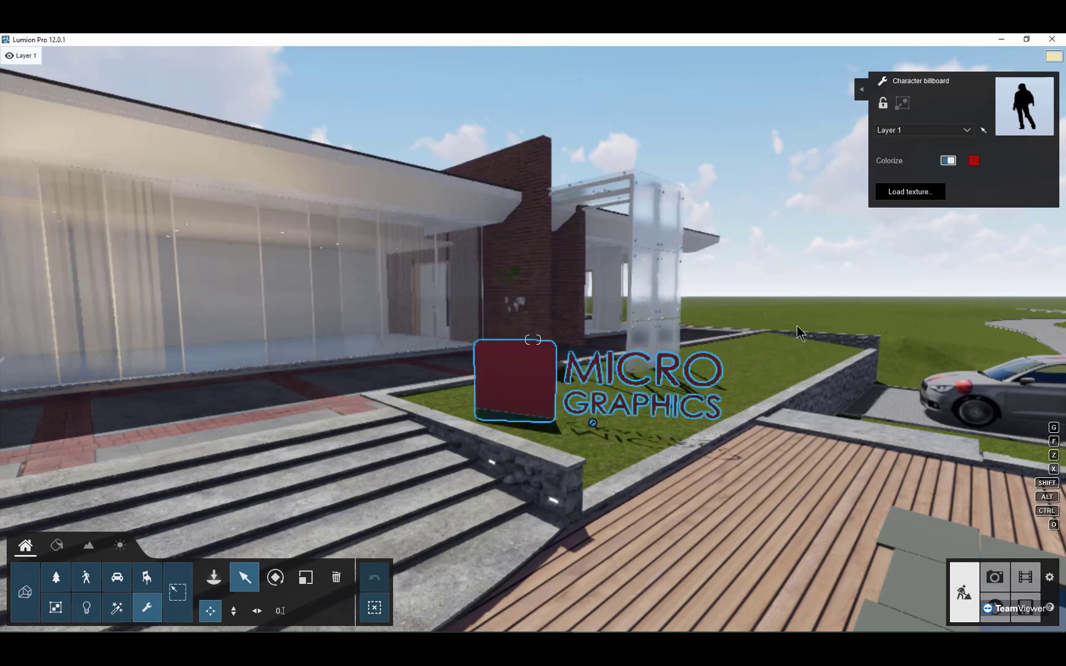
left_click(948, 160)
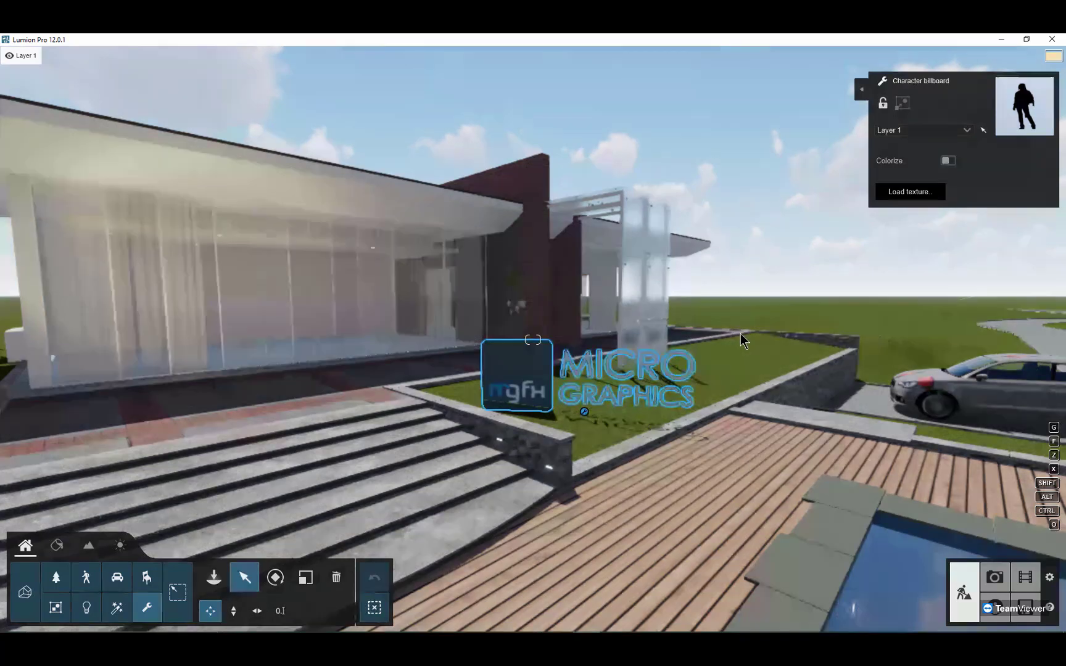
Step: Examine the logo billboard from close up beside the steps and inspect the car with its stickers on the driveway
right_click_drag(740, 334, 642, 394)
key("d")
key("d")
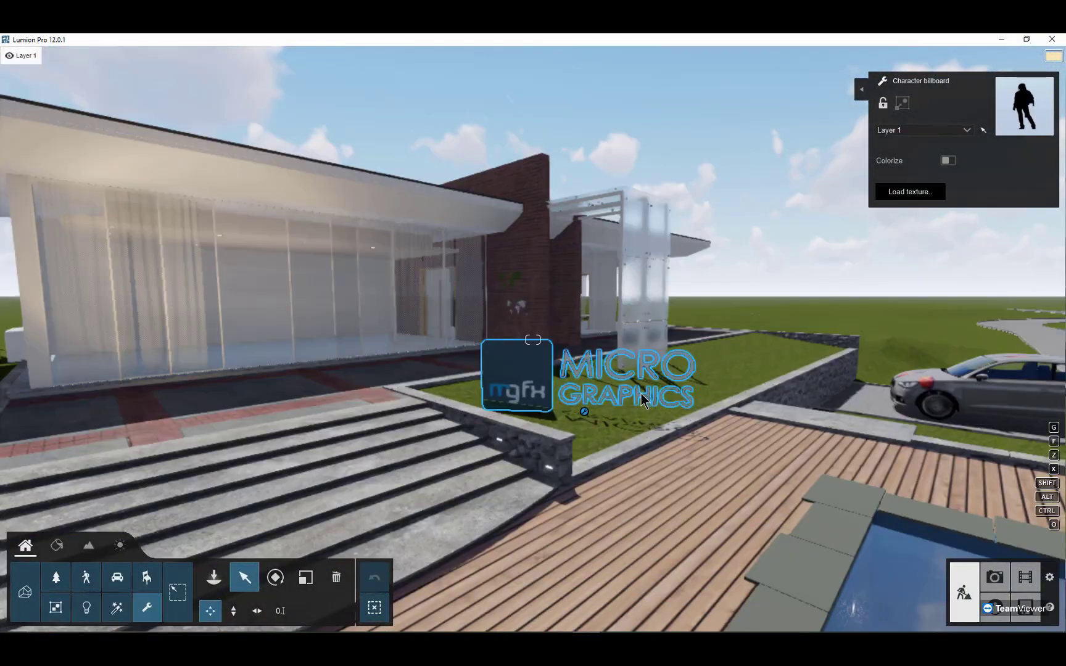
right_click_drag(641, 394, 764, 281)
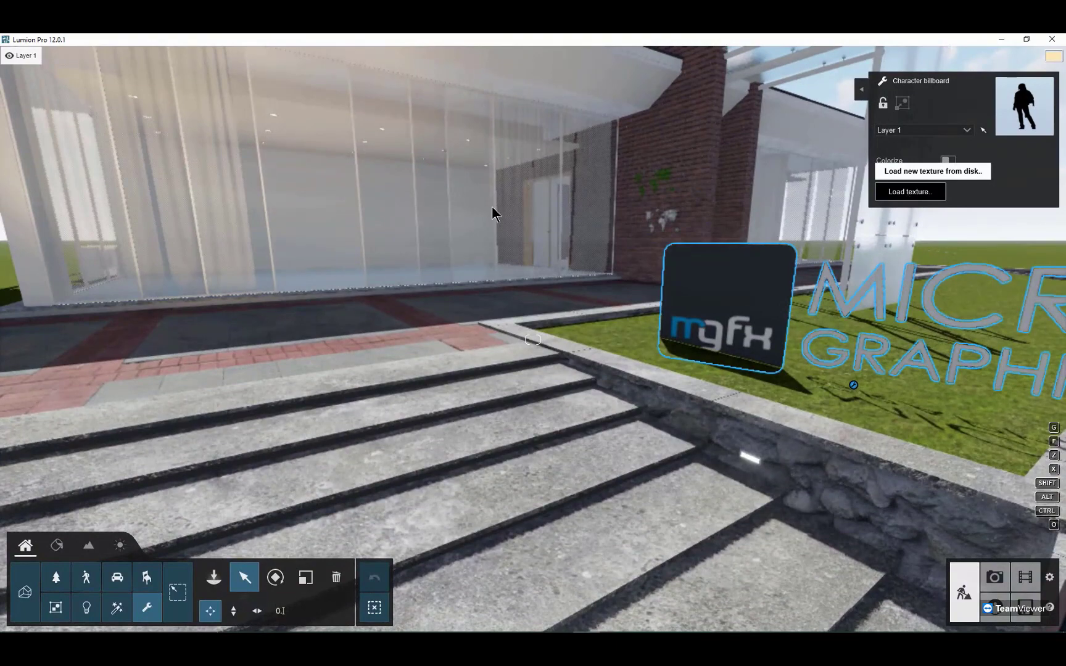
key("s")
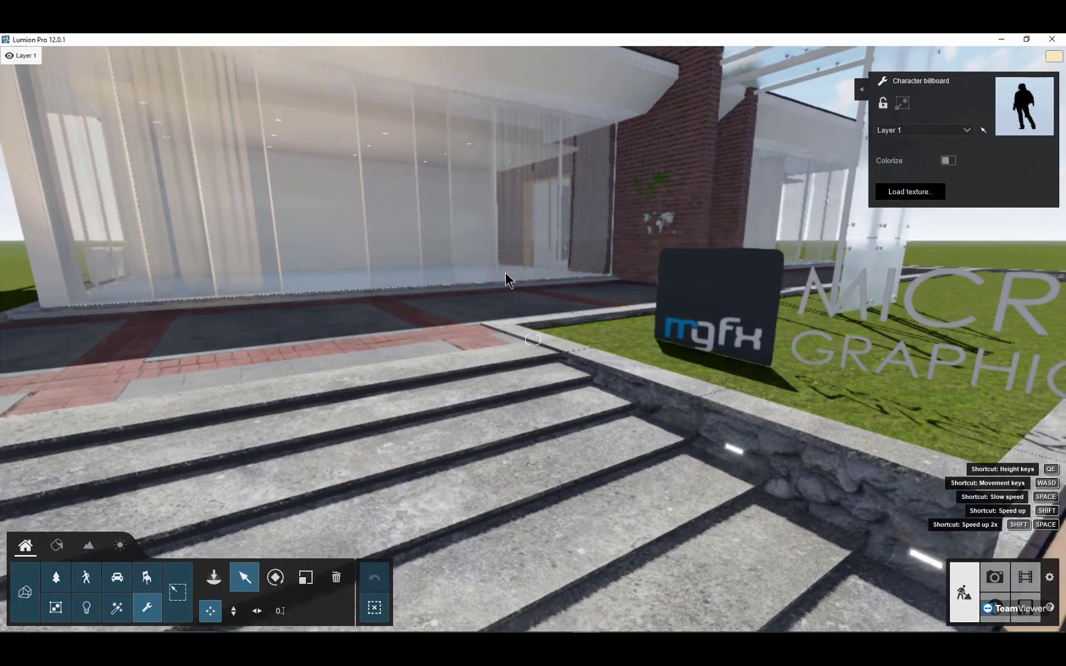
key("s")
right_click_drag(806, 372, 800, 367)
key("w")
key("w")
key("d")
key("d")
key("w")
key("a")
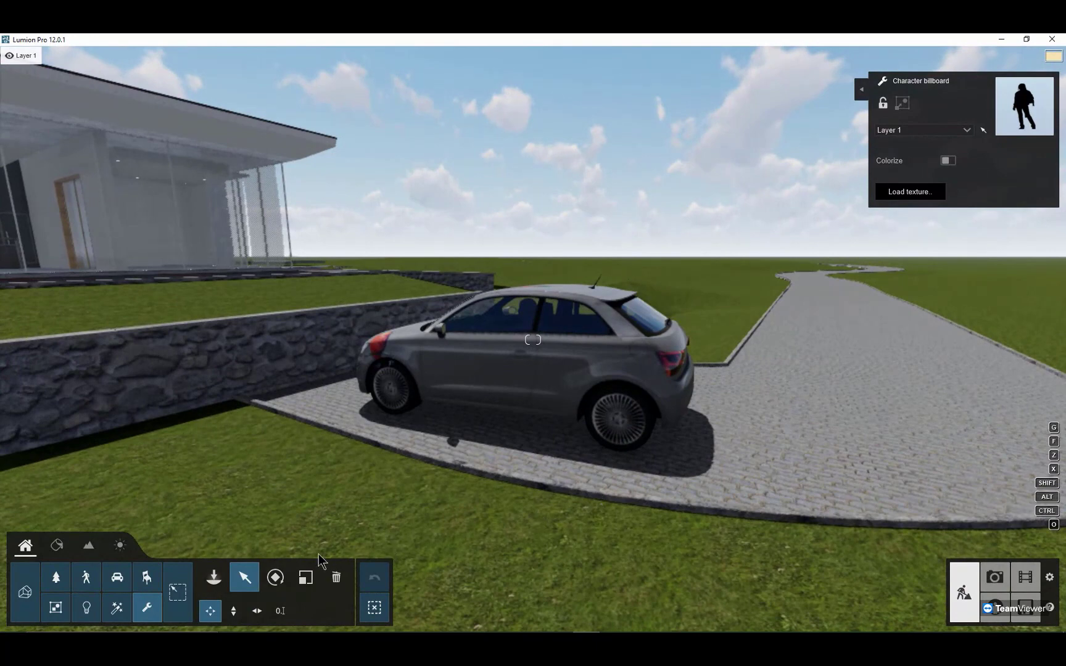
Step: Select the parked car on the driveway and rotate it so its front faces the camera
left_click(276, 577)
left_click(256, 564)
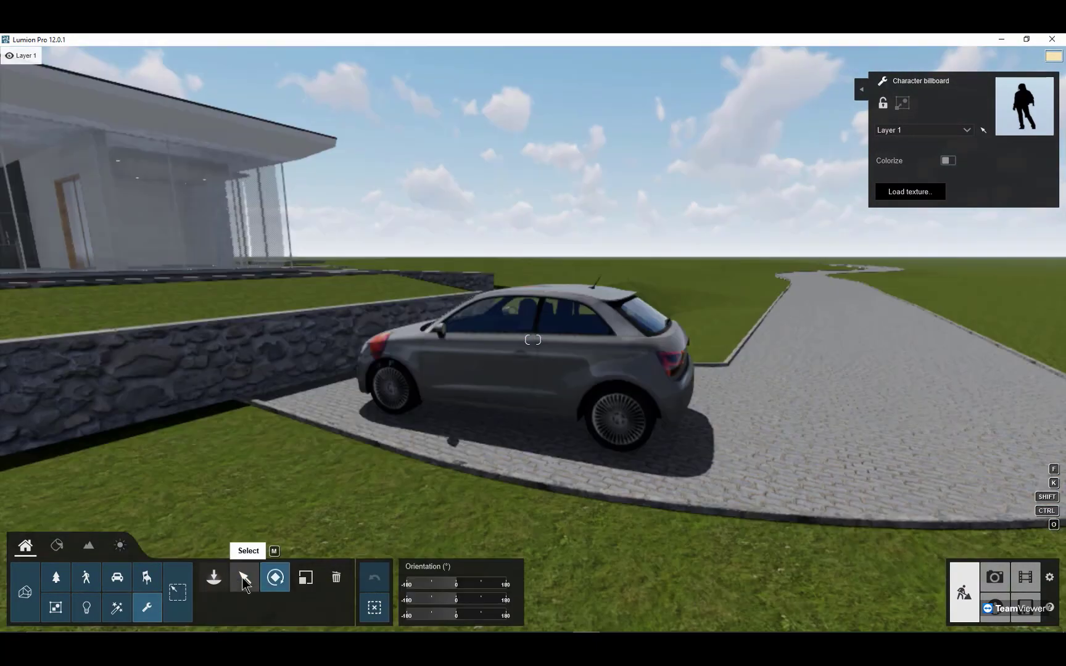
left_click(245, 574)
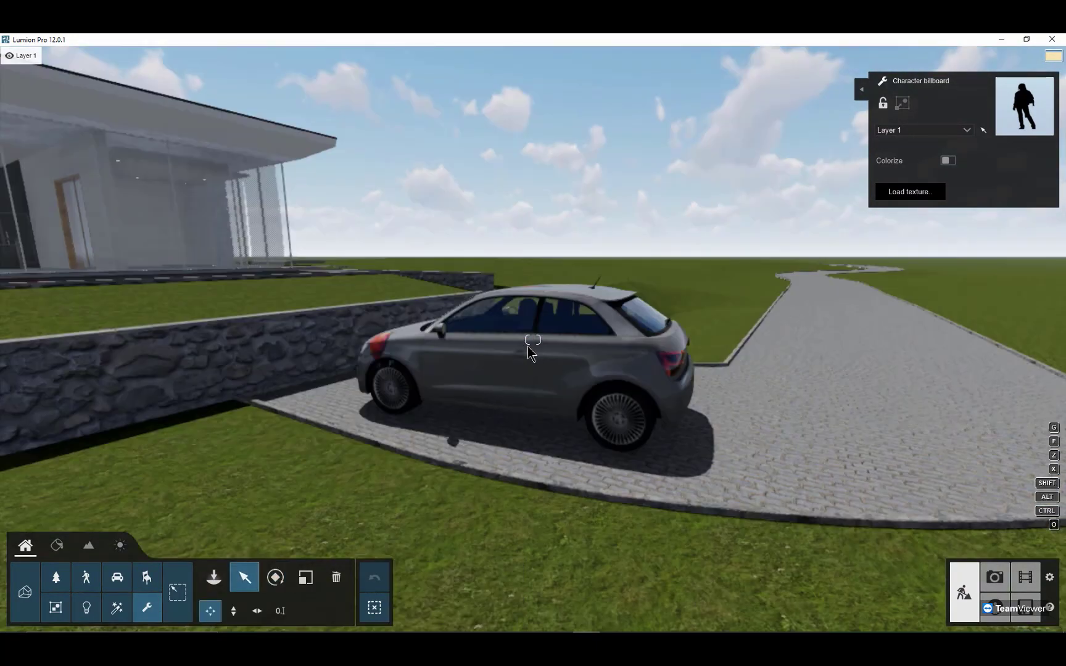
left_click(177, 592)
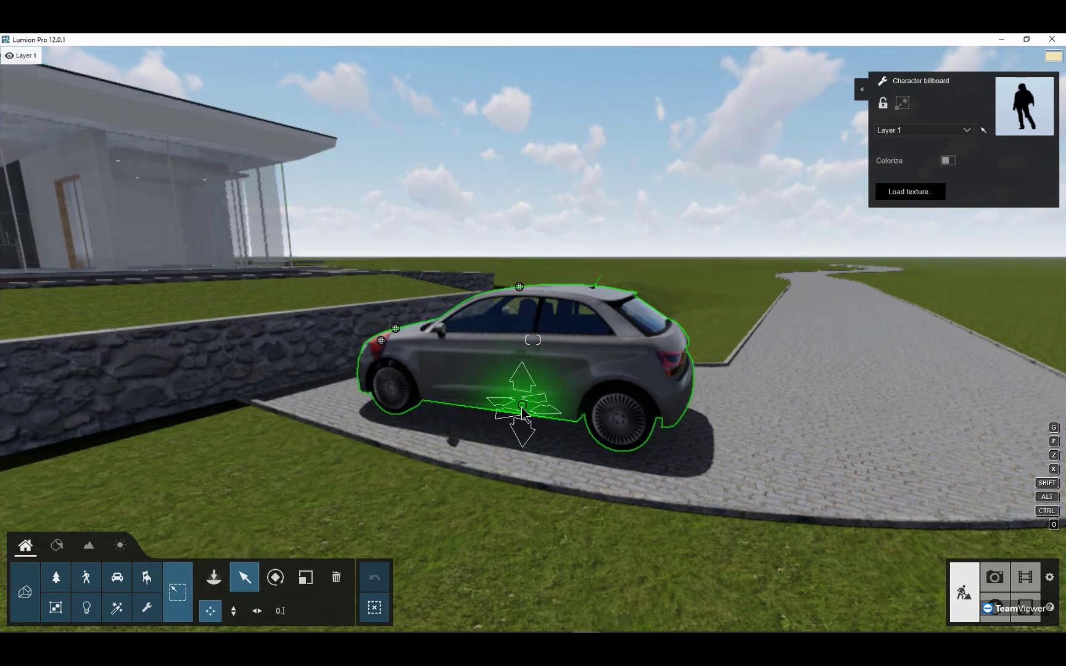
left_click(530, 416)
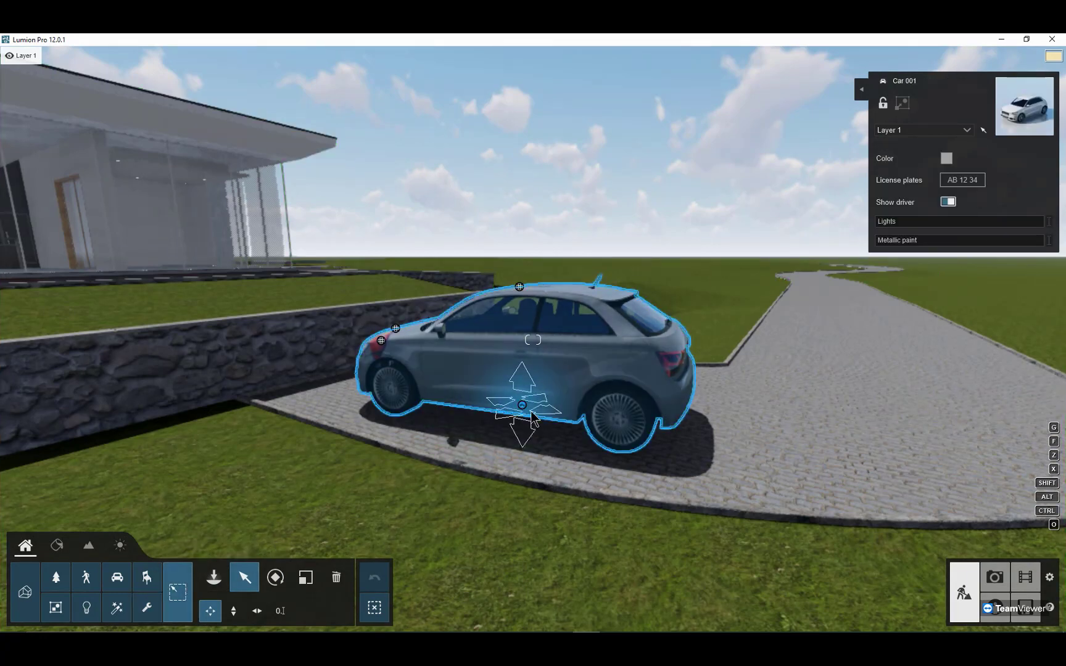
left_click(275, 576)
mouse_move(579, 439)
left_mouse_down()
mouse_move(557, 444)
mouse_move(652, 478)
mouse_move(581, 423)
left_mouse_up()
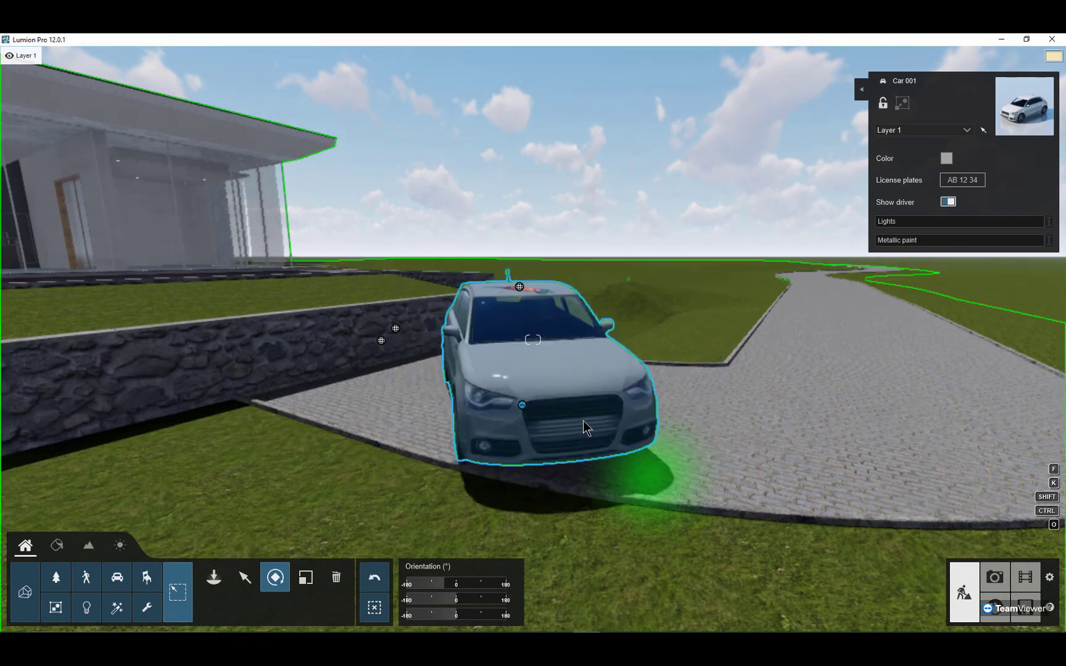
Step: Try the US Kentucky license plate on the car
left_click(953, 181)
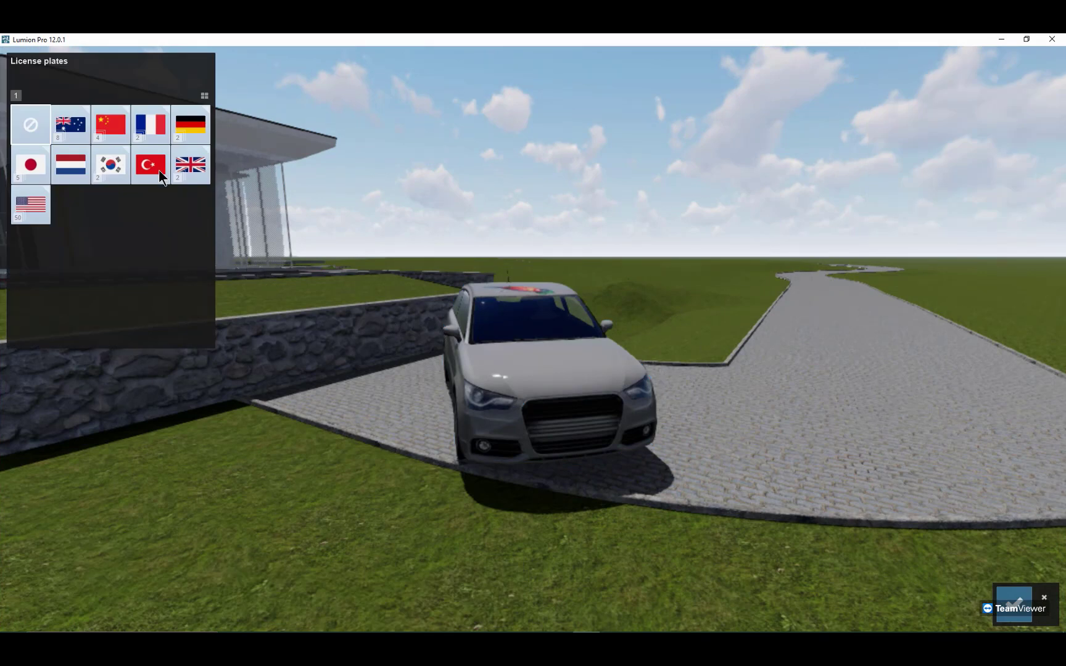
left_click(32, 207)
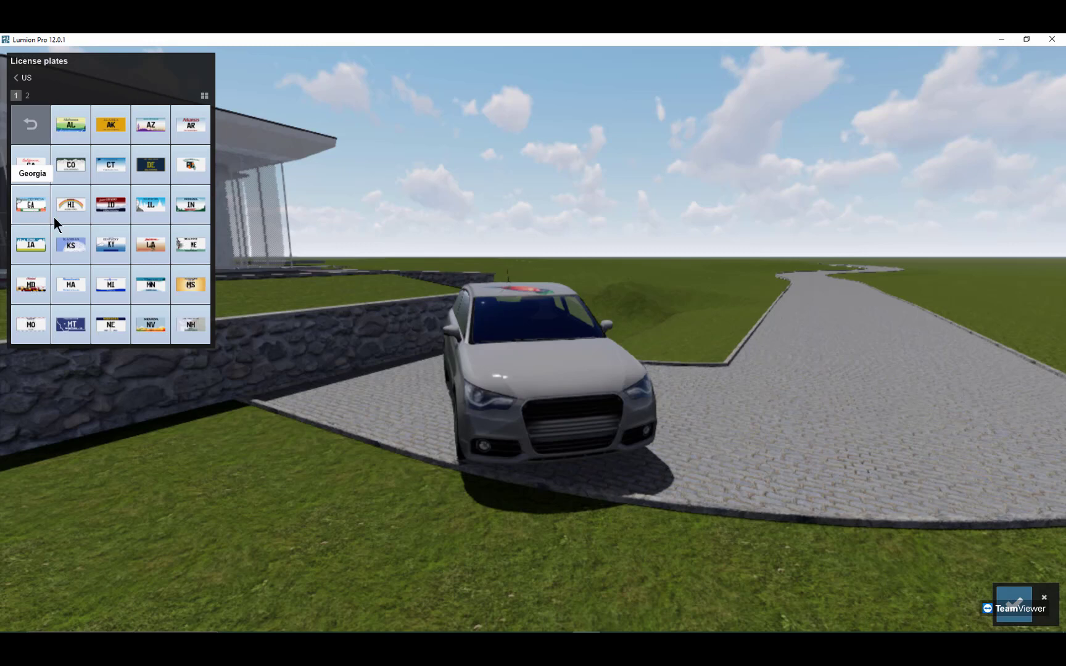
left_click(111, 246)
left_click(34, 128)
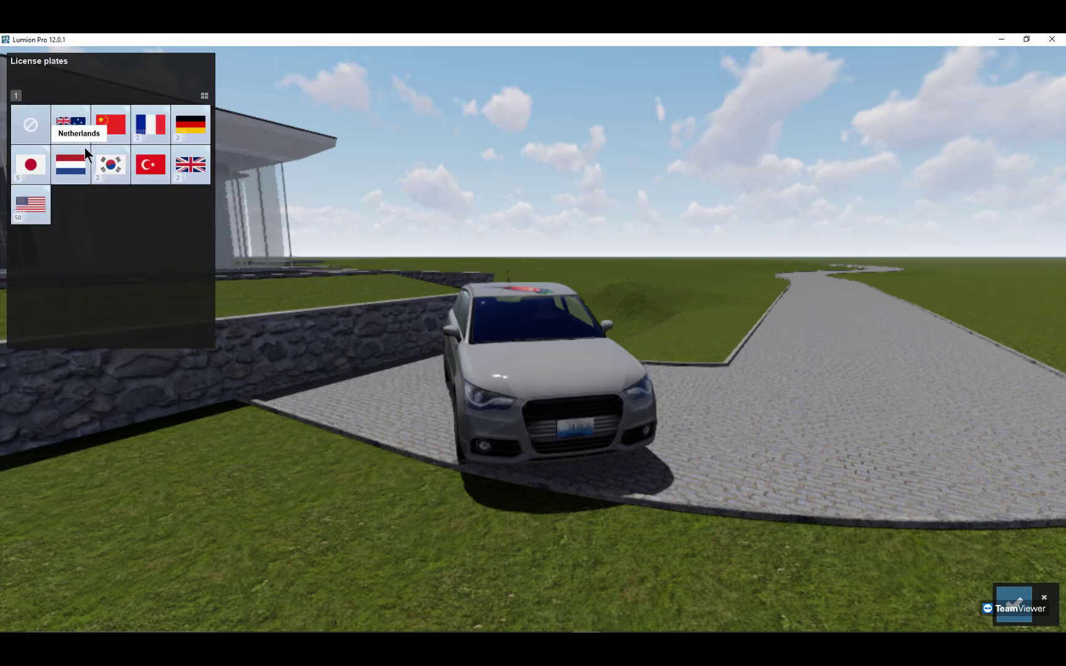
Step: Try the Australian Tasmania plate on the car, followed by the yellow NSW plate
left_click(73, 130)
left_click(75, 164)
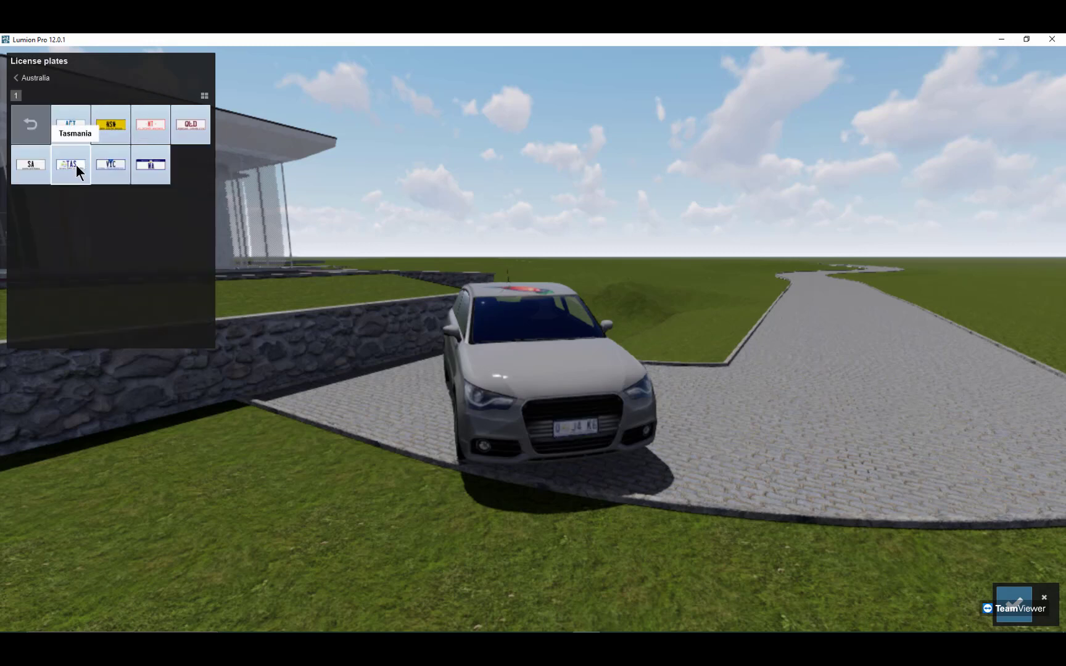
left_click(111, 126)
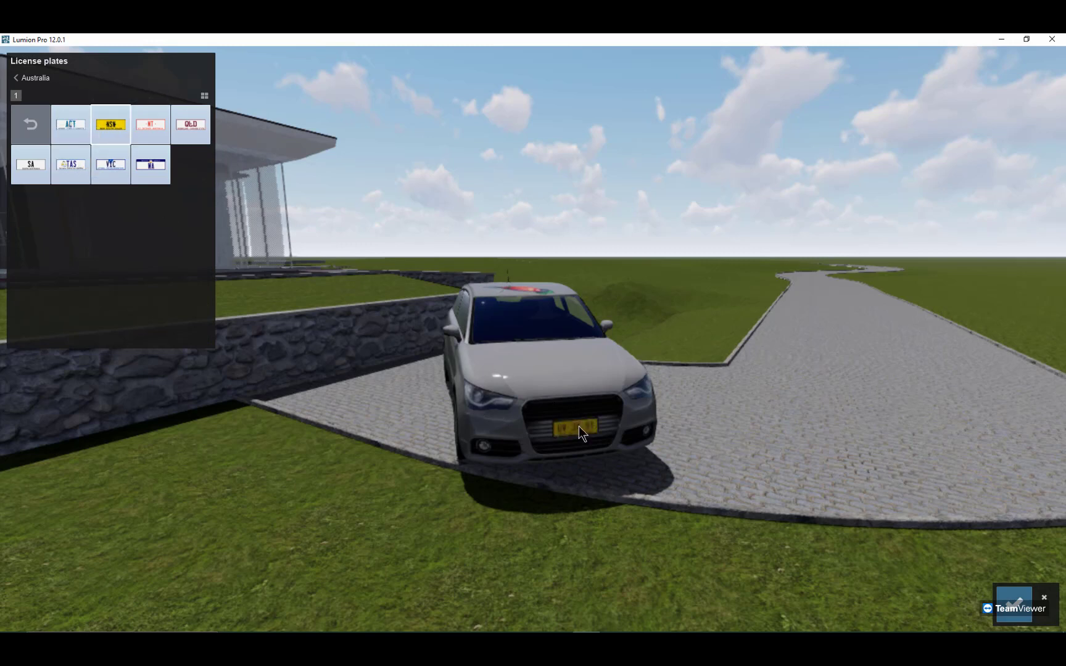
left_click(34, 128)
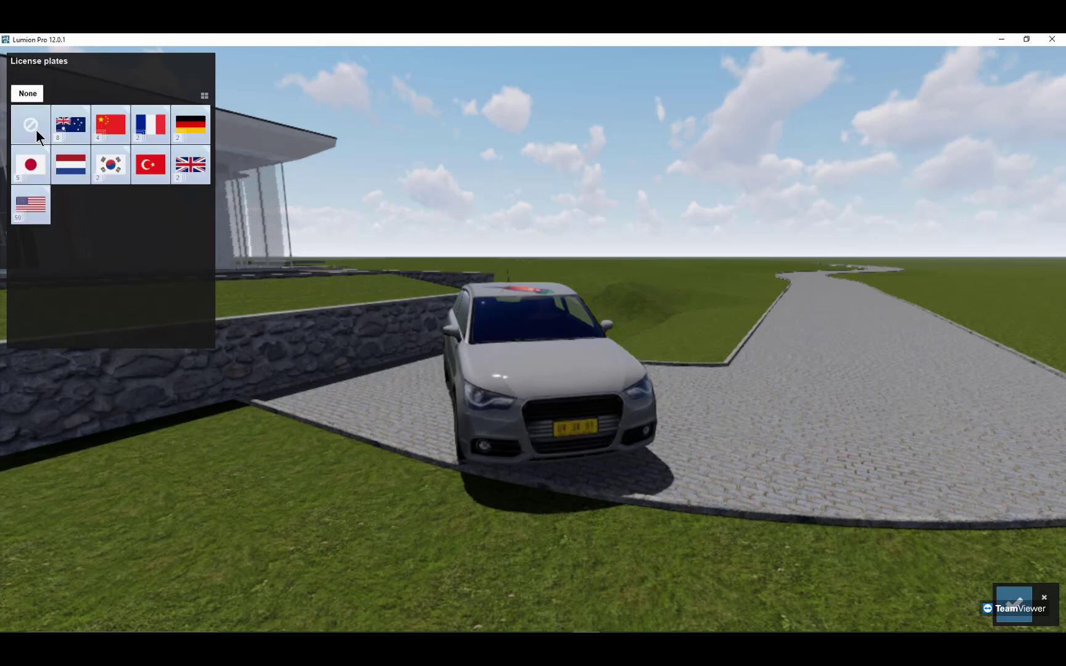
Step: Apply the White United Kingdom license plate to the car
left_click(192, 169)
left_click(76, 132)
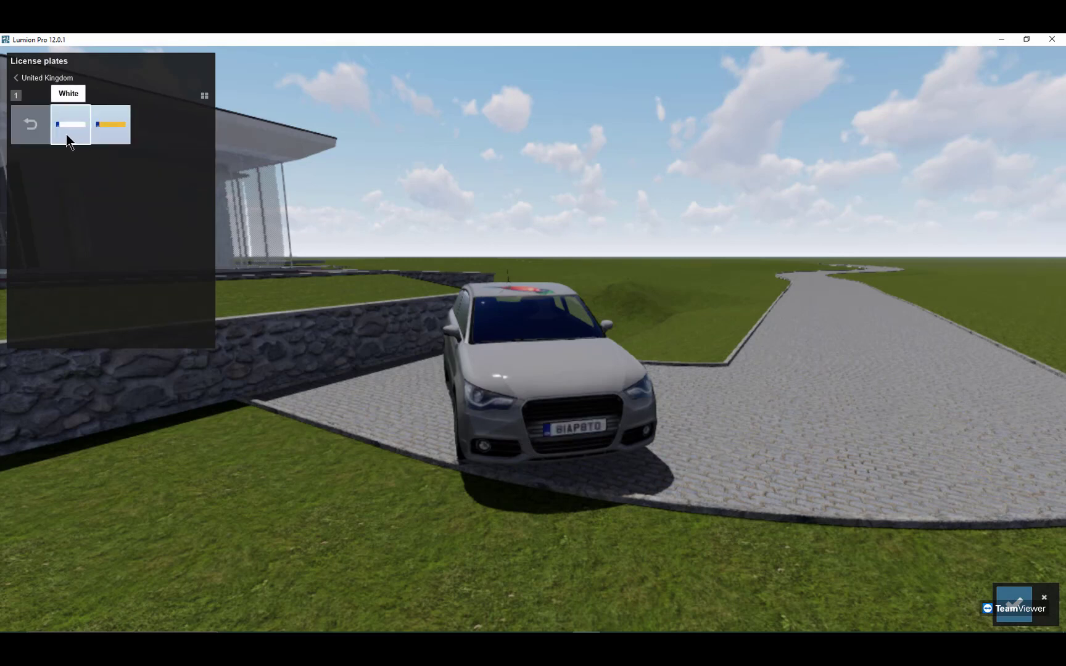
left_click(34, 130)
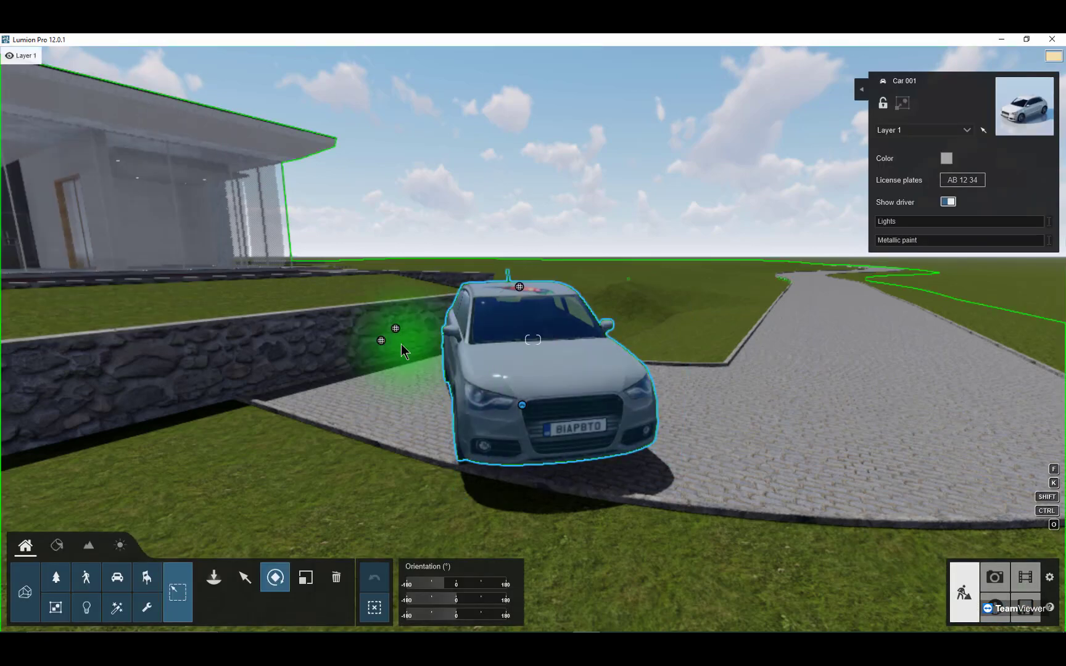
scroll(412, 341, "down", 2)
scroll(411, 342, "down", 3)
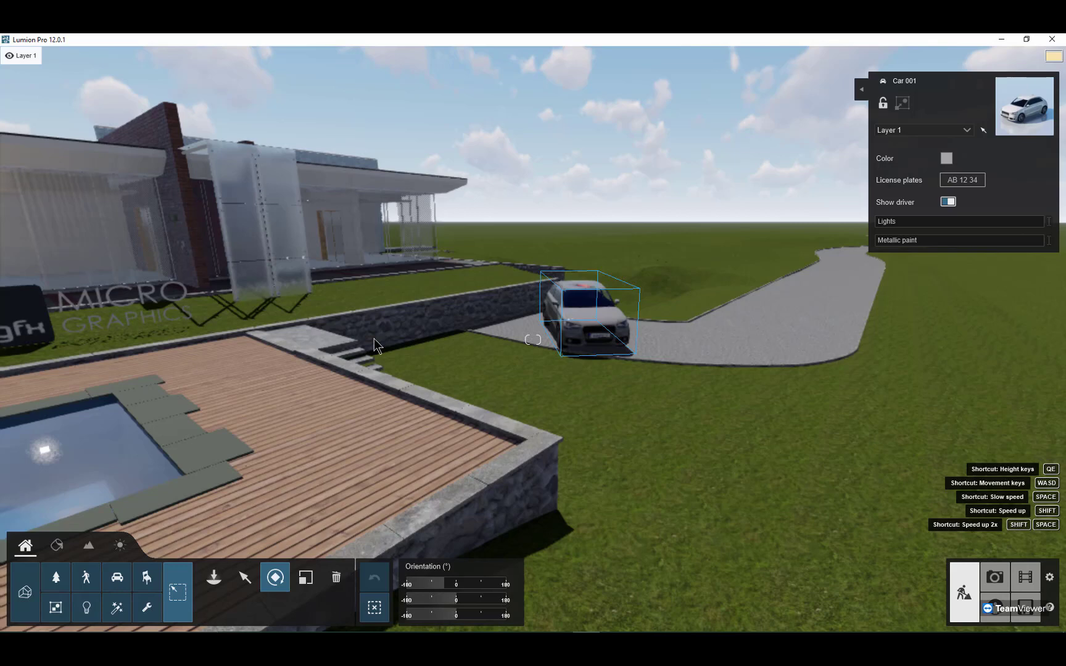
right_click_drag(374, 339, 296, 343)
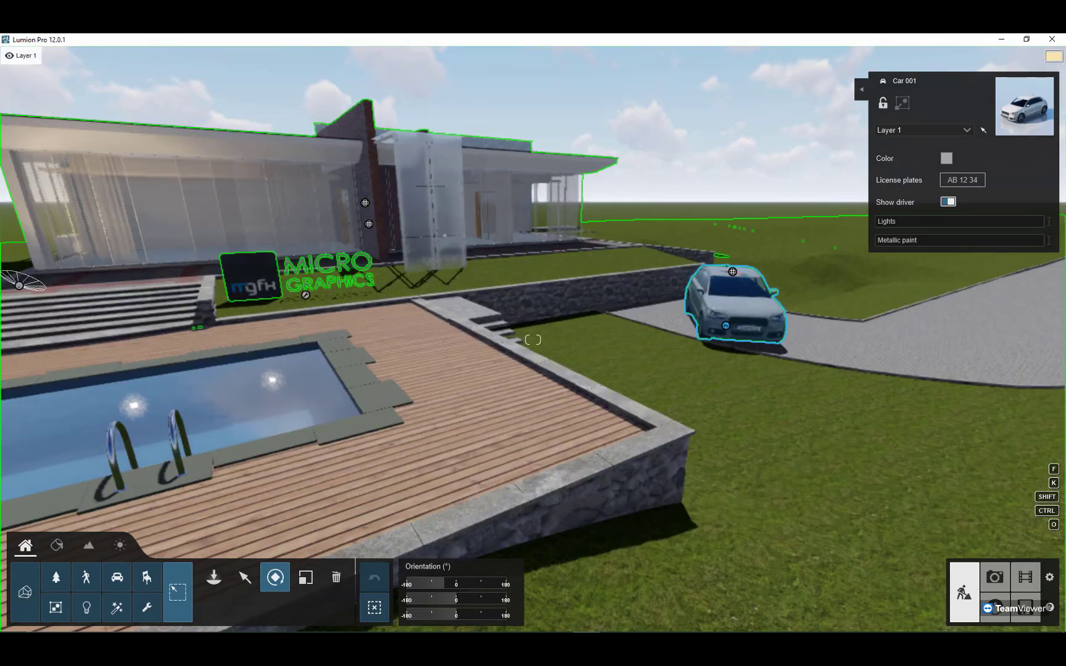
scroll(393, 309, "down", 2)
scroll(394, 309, "down", 2)
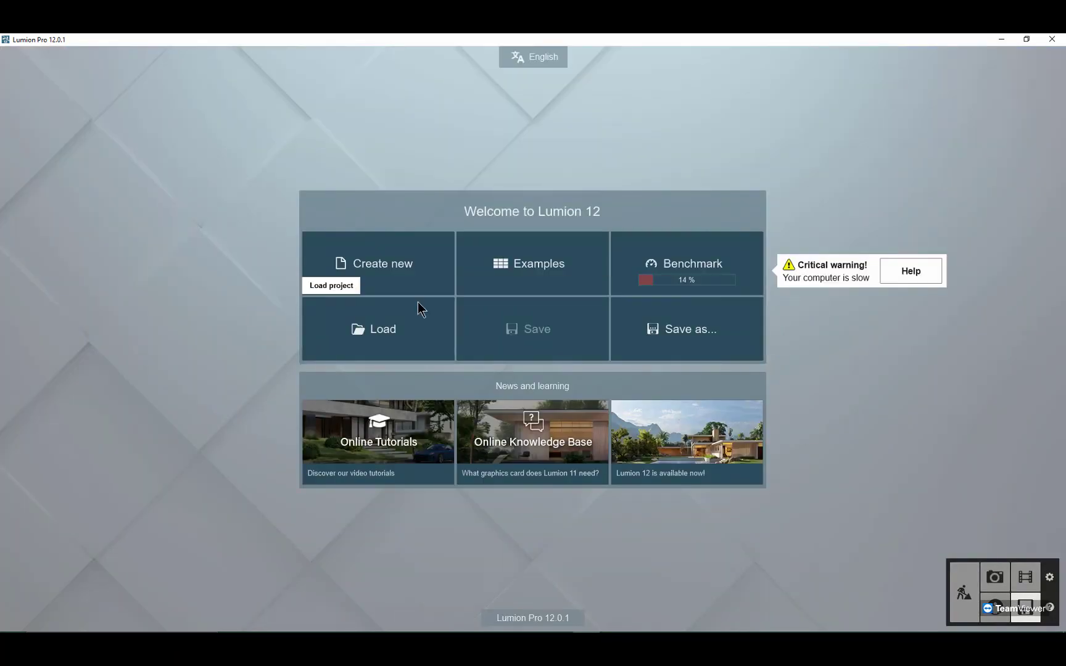
Step: Create a new project with the Plain environment template
left_click(388, 284)
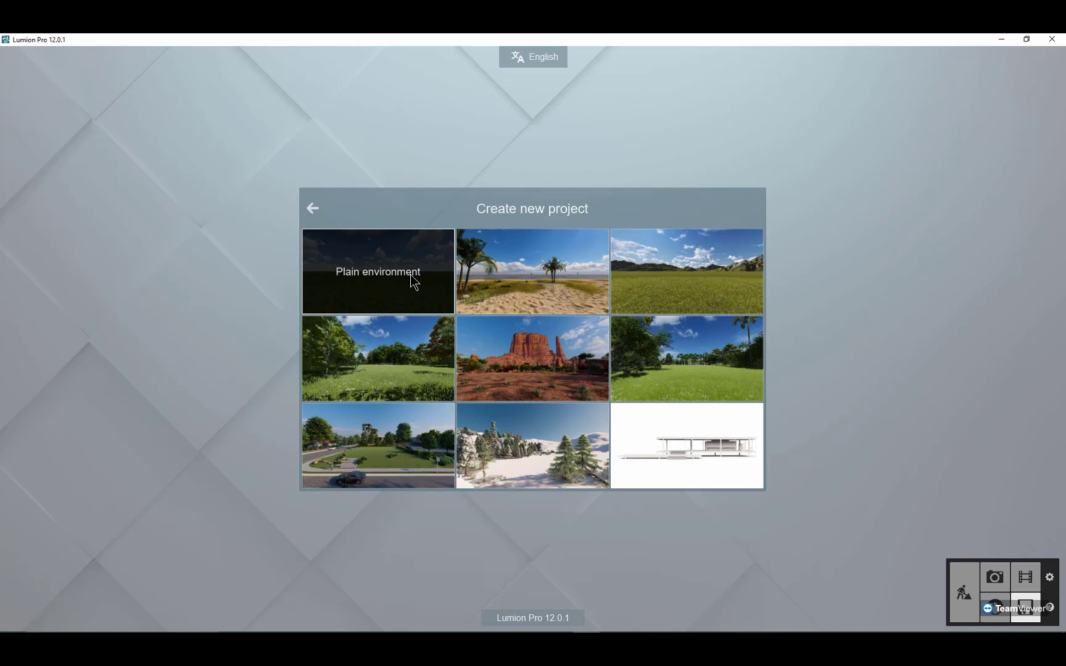
left_click(394, 275)
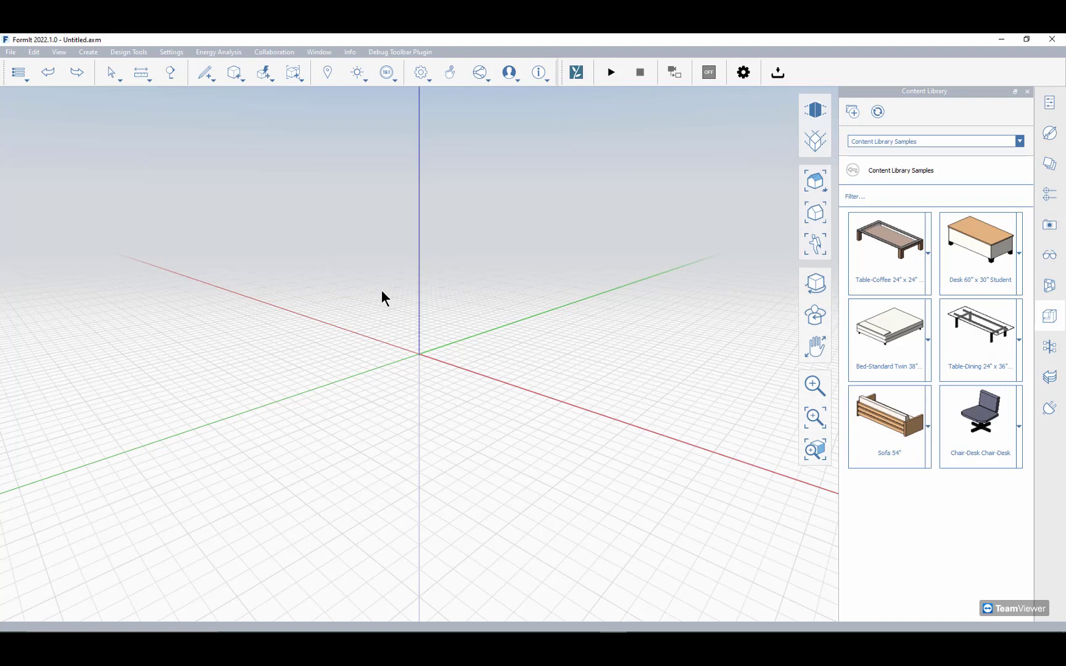
Step: In FormIt, place a cube primitive near the origin and pull one side face outward by 10'
left_click(234, 73)
left_click(235, 99)
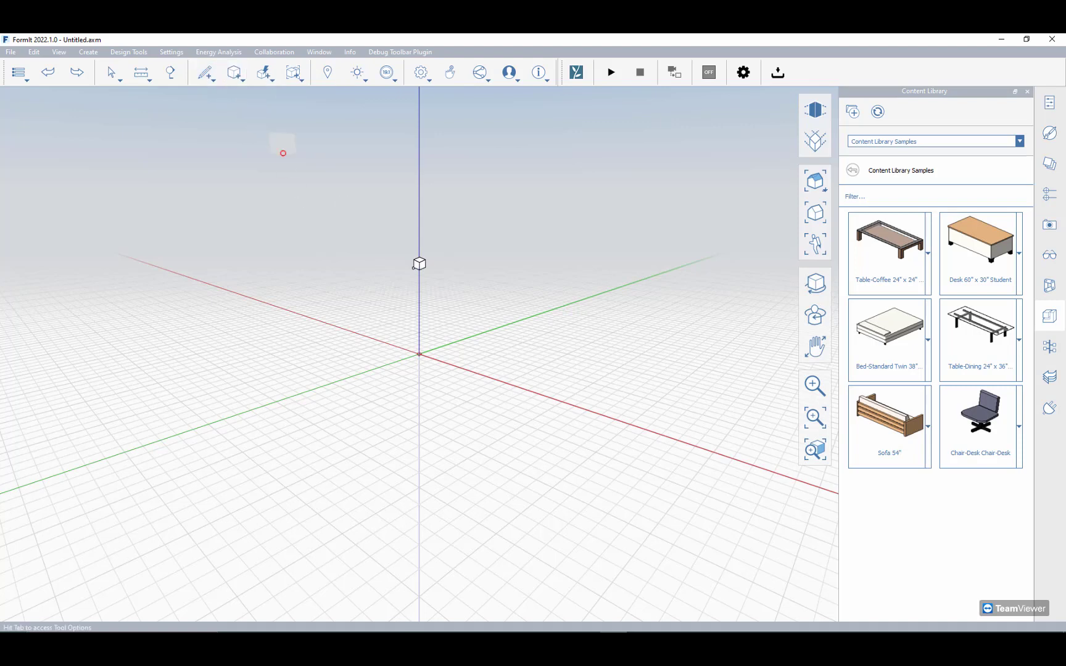
left_click(422, 346)
scroll(449, 304, "up", 3)
scroll(457, 333, "up", 2)
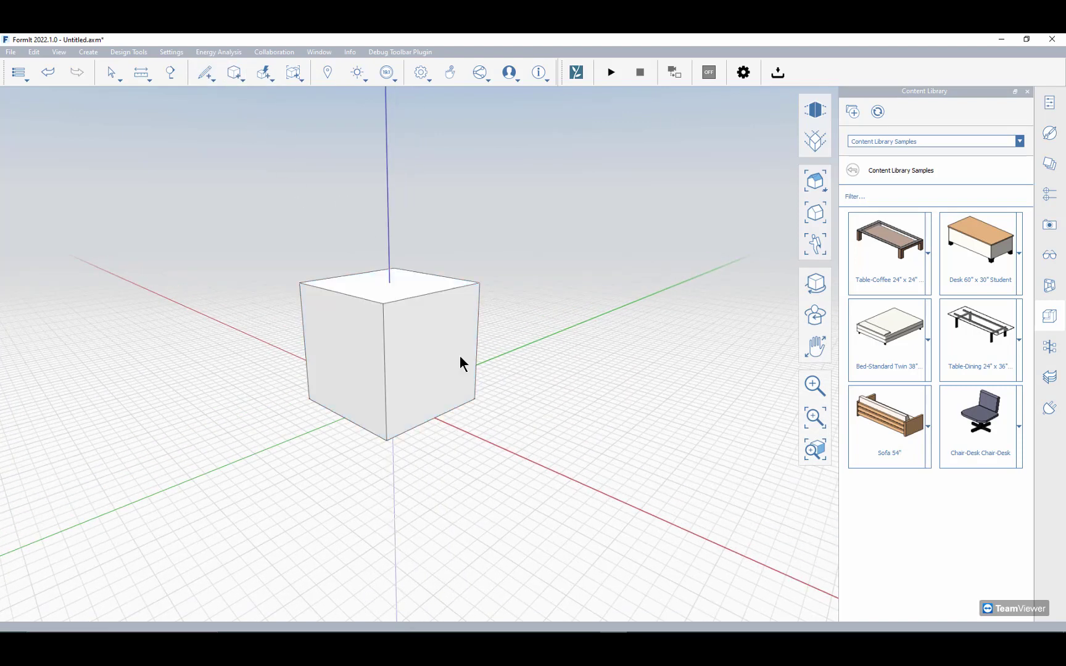
left_click_drag(459, 361, 547, 399)
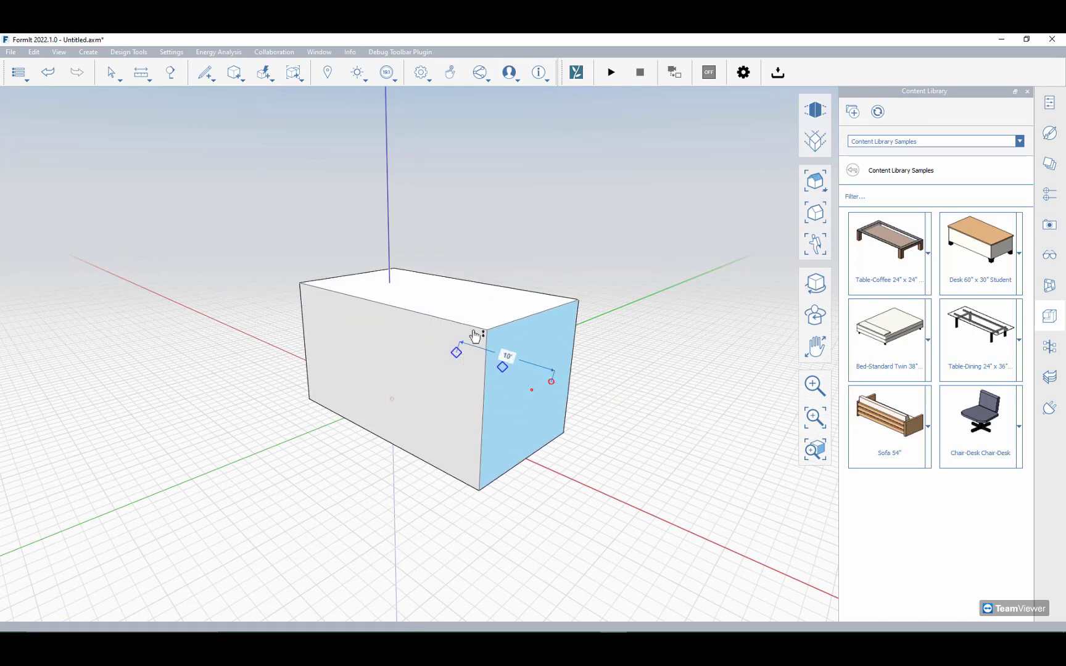
Step: Draw a 22' line lengthwise across the middle of the box's top face, between the midpoints of its short edges
right_click_drag(456, 363, 470, 382)
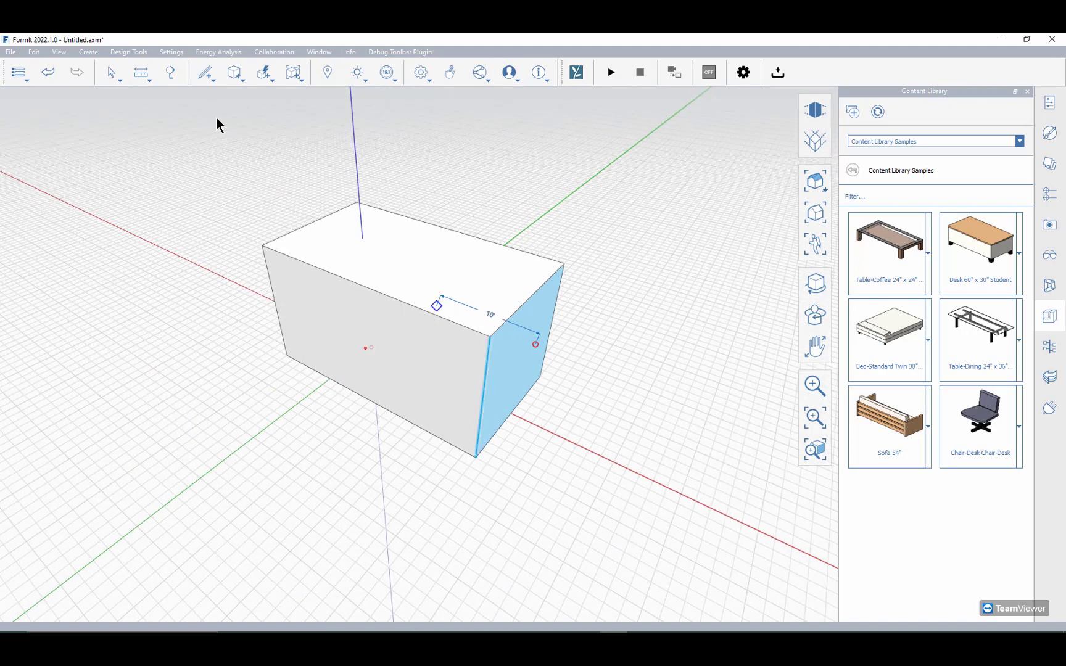
key("l")
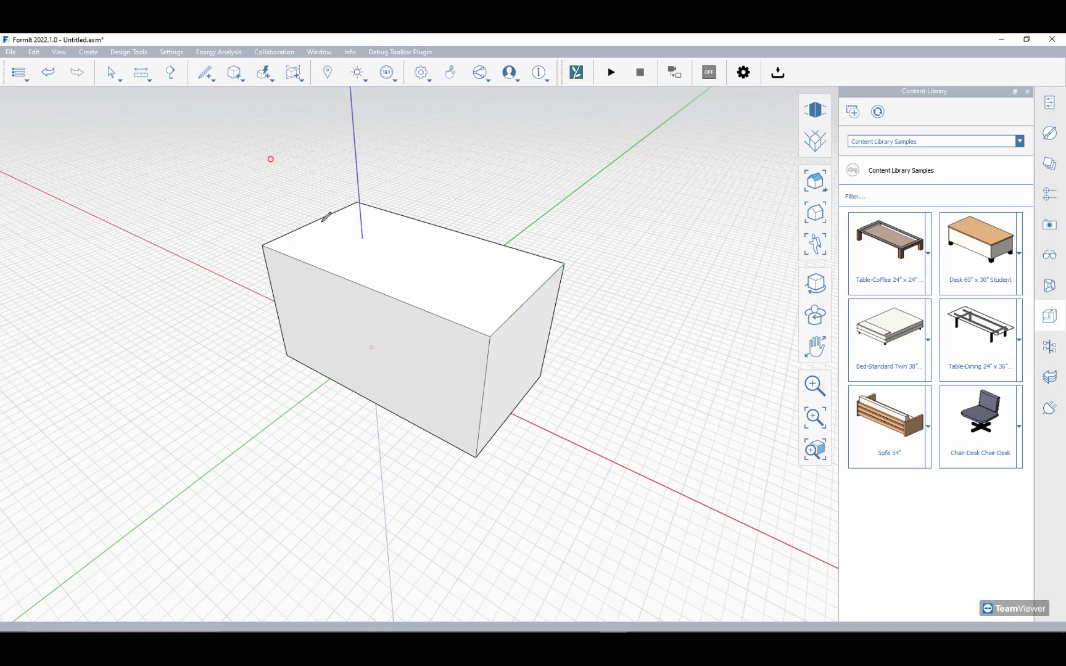
left_click(314, 221)
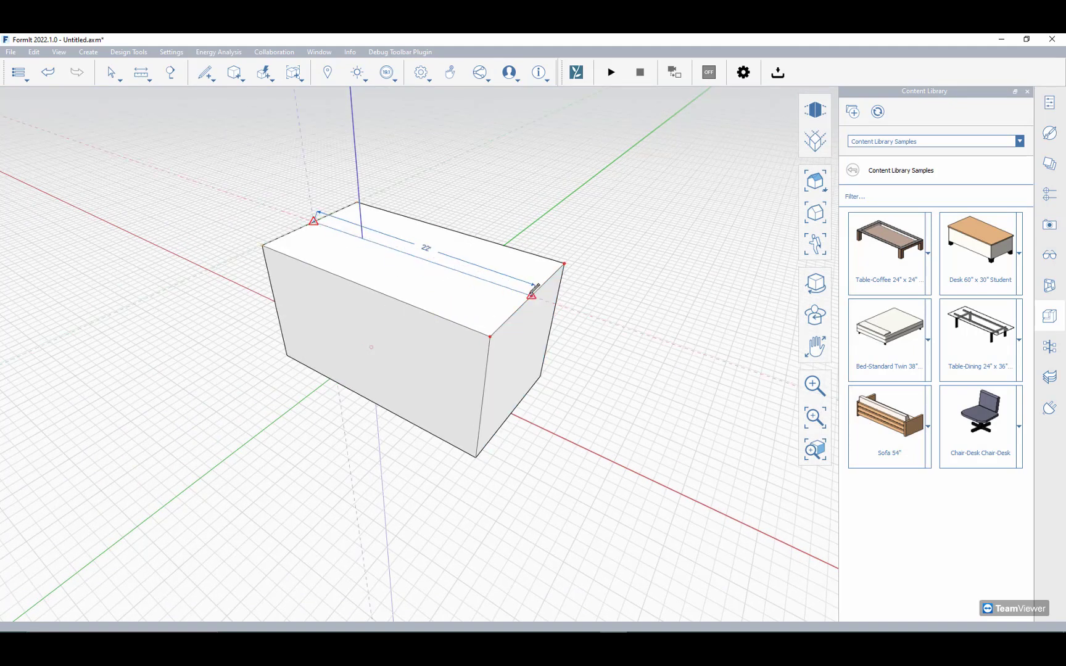
left_click(525, 294)
key("Escape")
key("Escape")
Step: Raise the top centre line about 5' into a roof ridge and draw a line across the gable end between the eave corners
left_click(352, 234)
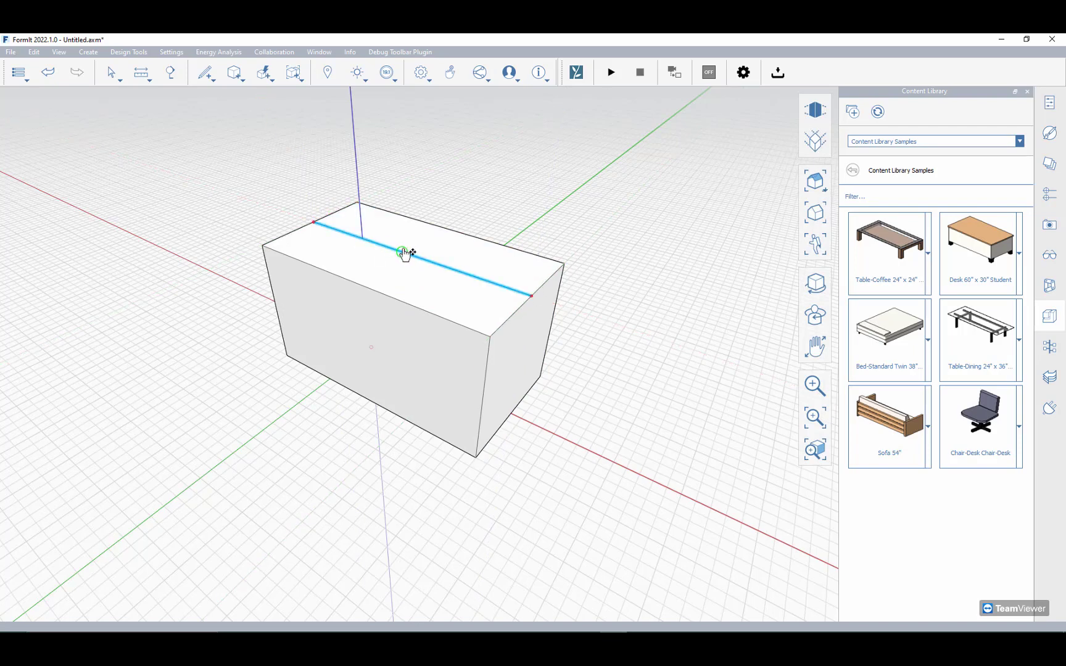
left_click_drag(404, 252, 401, 192)
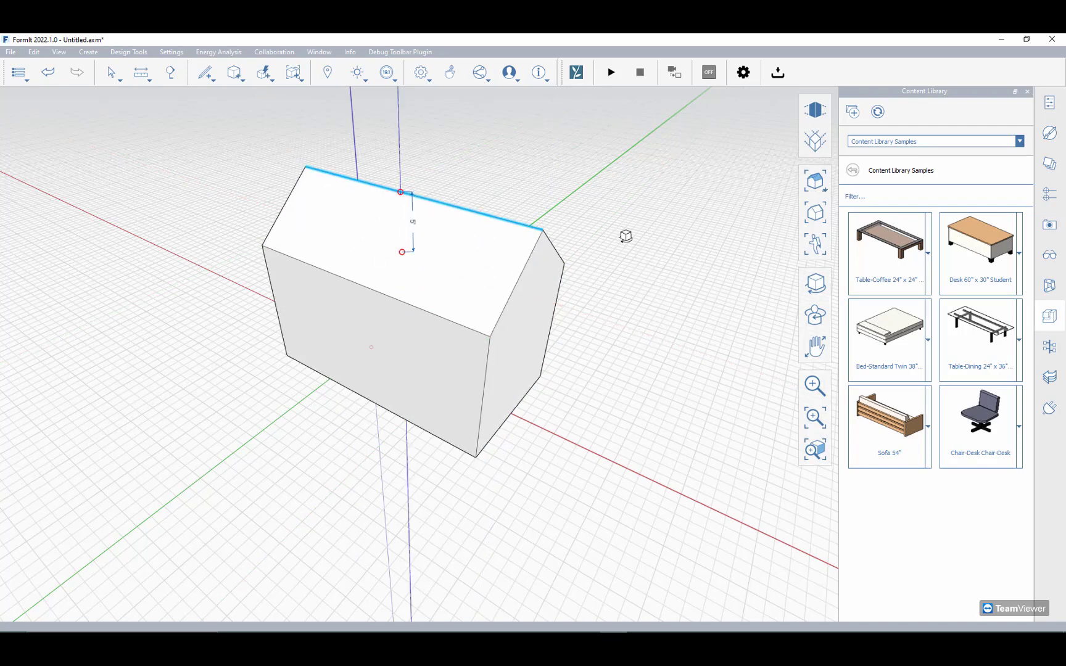
middle_click_drag(626, 237, 608, 209)
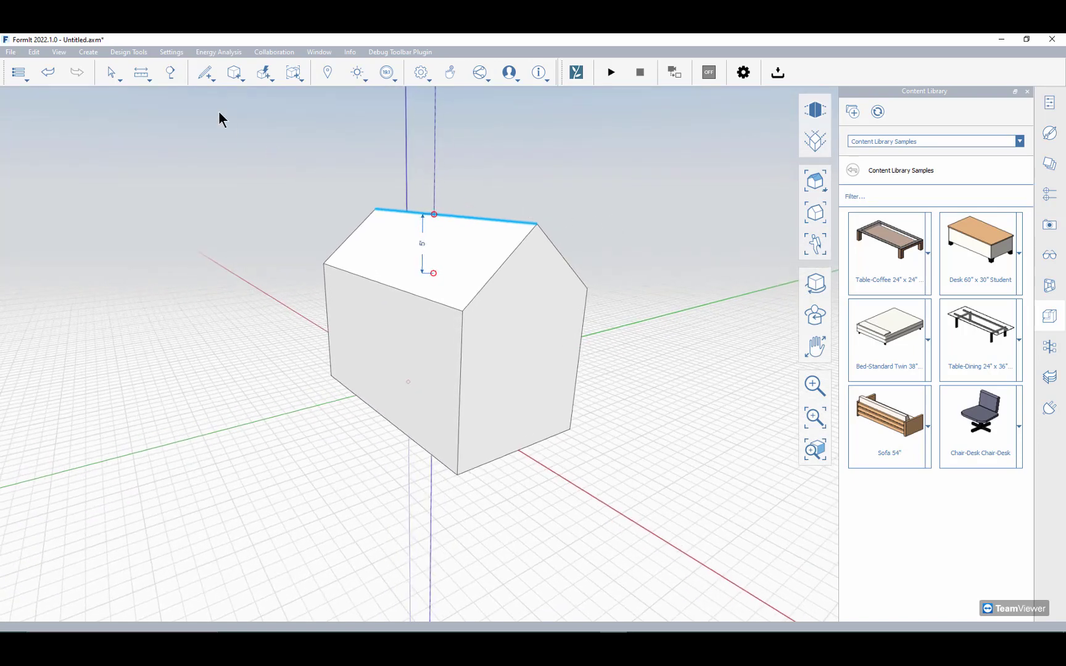
left_click(462, 311)
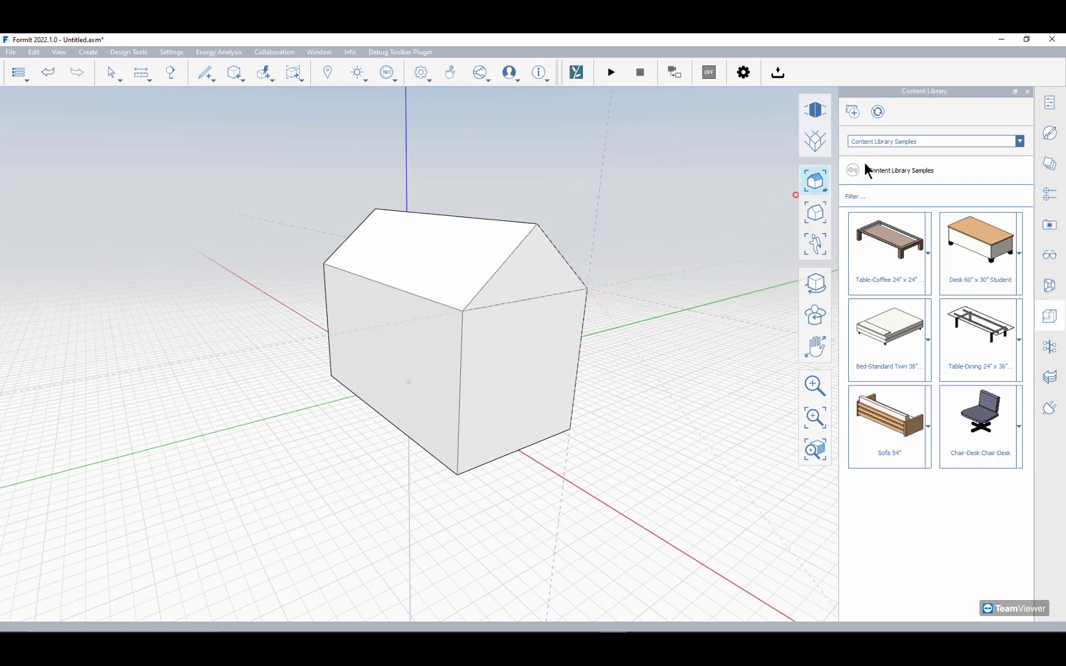
Step: Browse the Brick + Block material samples in the materials library
left_click(1049, 103)
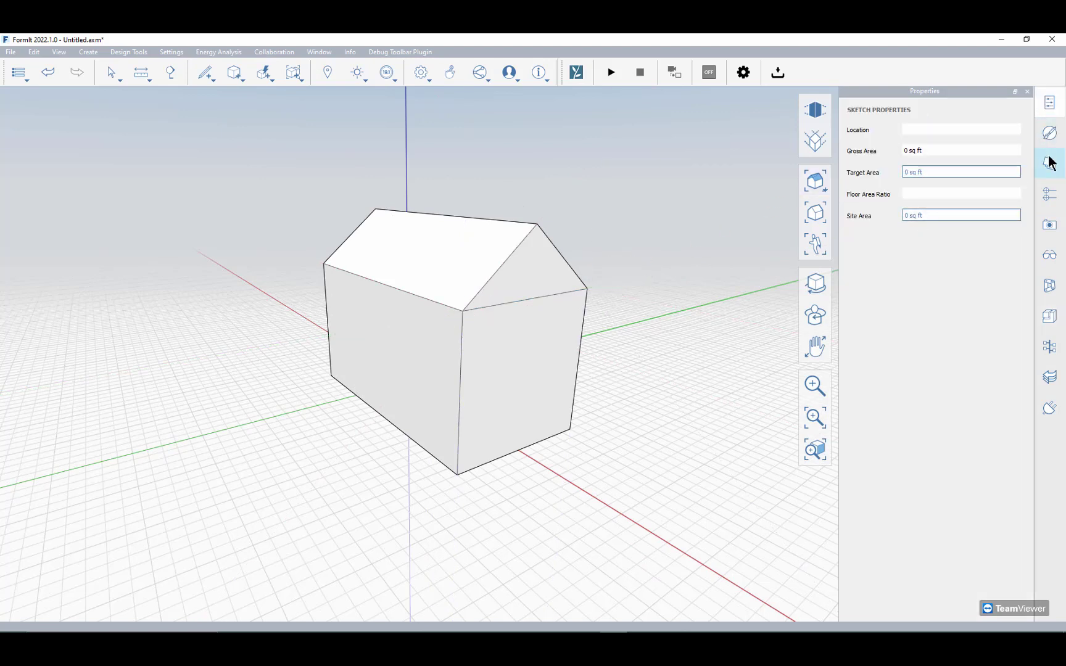
left_click(1050, 134)
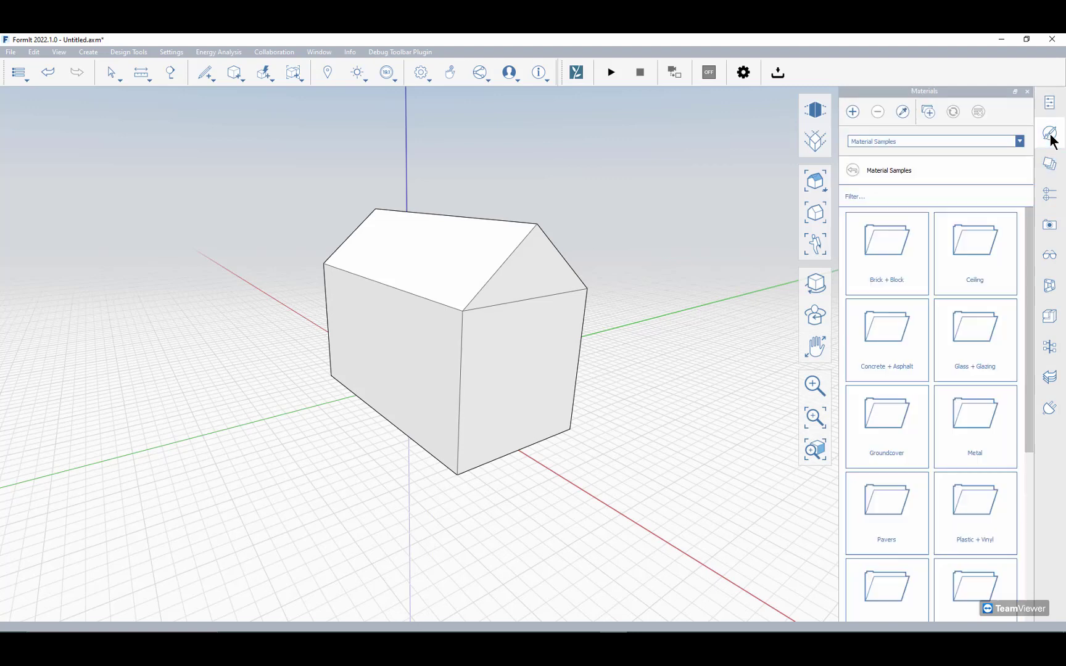
left_click(876, 250)
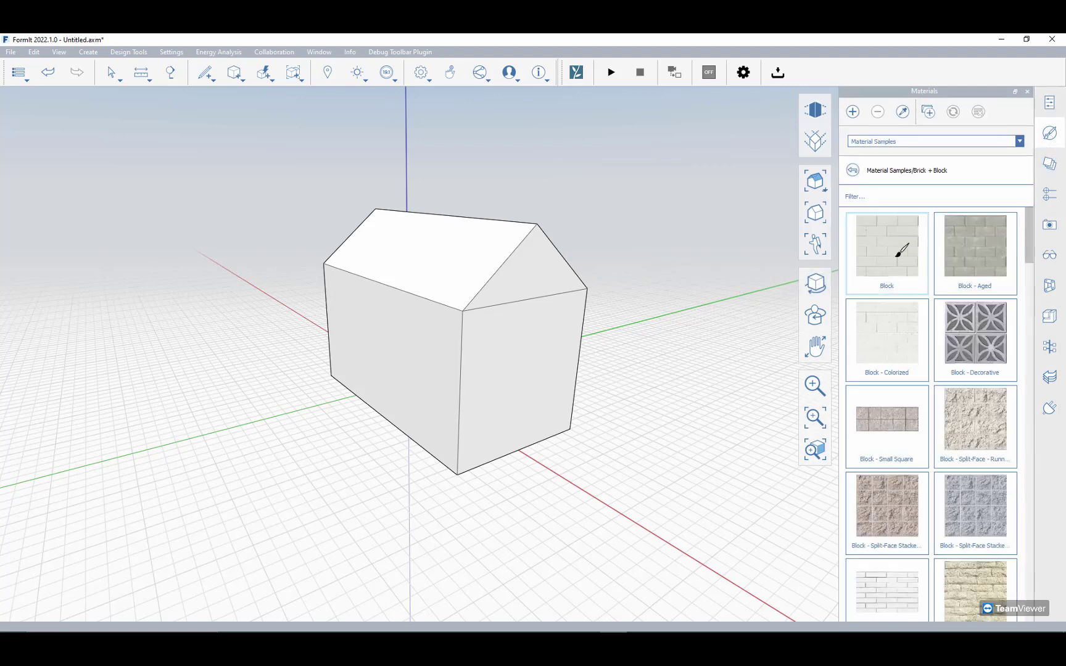
scroll(892, 484, "down", 1)
scroll(893, 478, "down", 3)
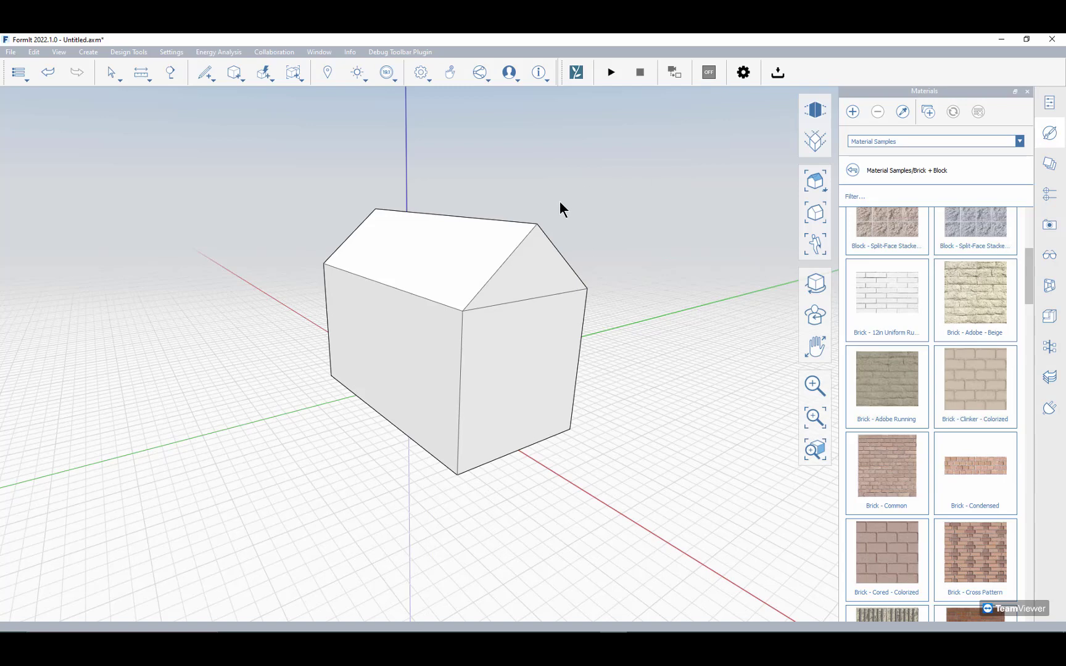
Step: Push the gable-end wall inward beneath the roof and the long side wall inward about 2' to form roof overhangs
middle_click_drag(560, 204, 214, 225)
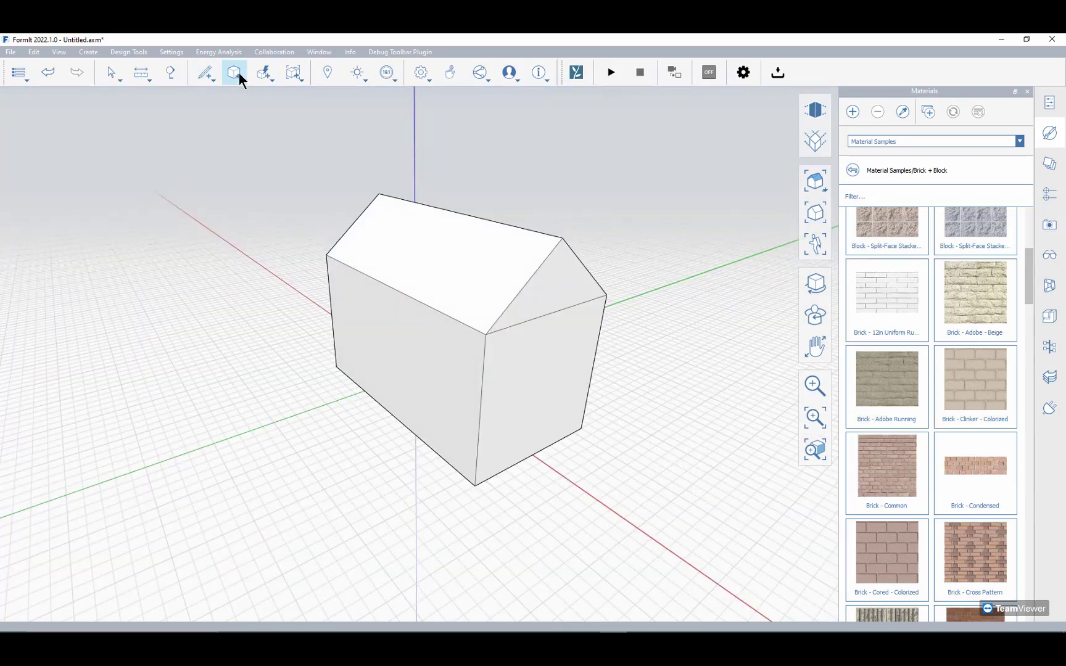
left_click(565, 368)
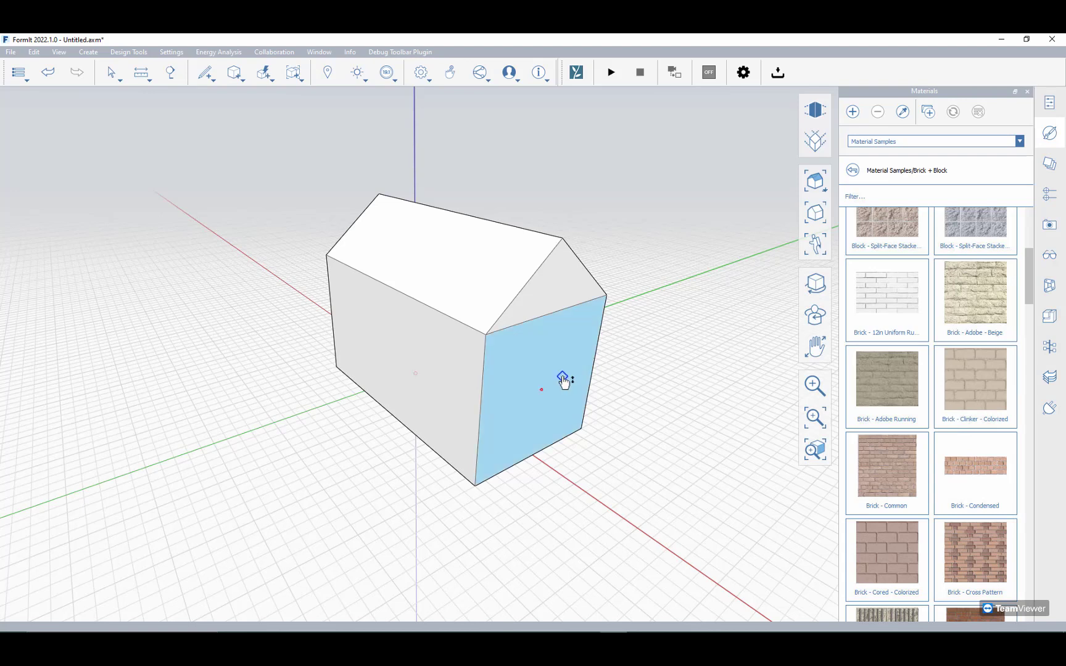
left_click_drag(542, 376, 541, 374)
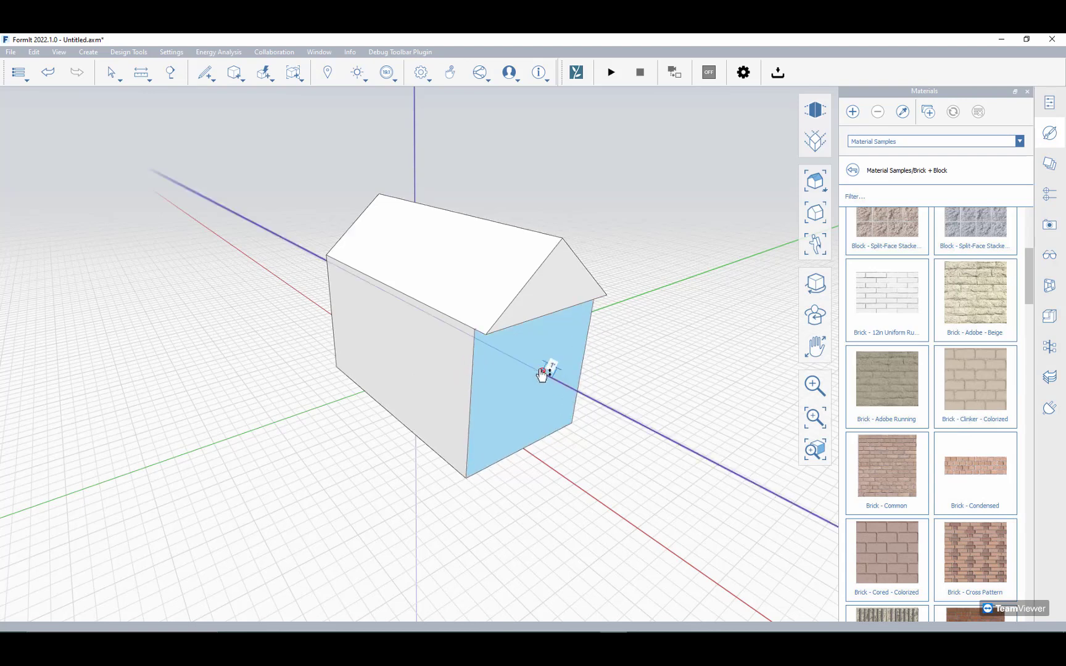
left_click(455, 365)
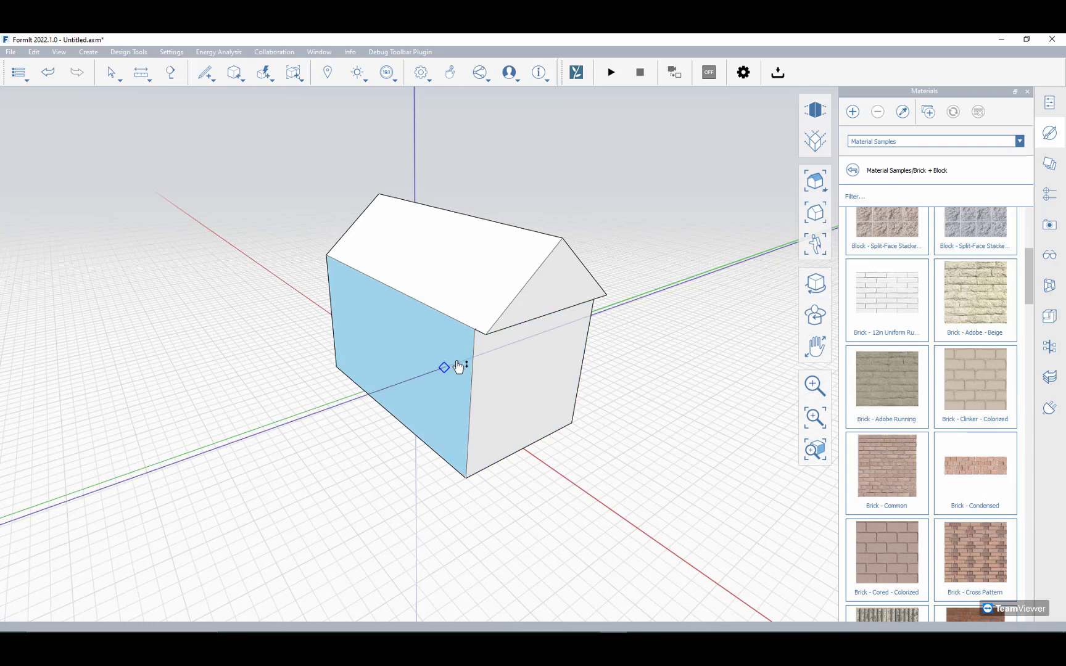
left_click_drag(457, 365, 464, 364)
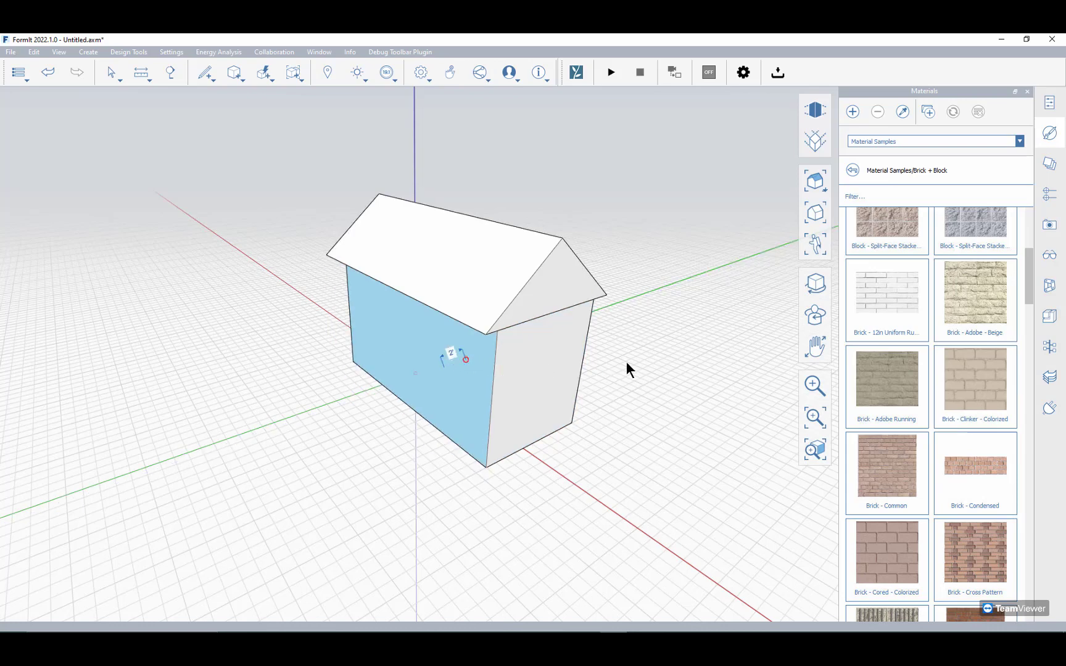
middle_click_drag(639, 299, 644, 265)
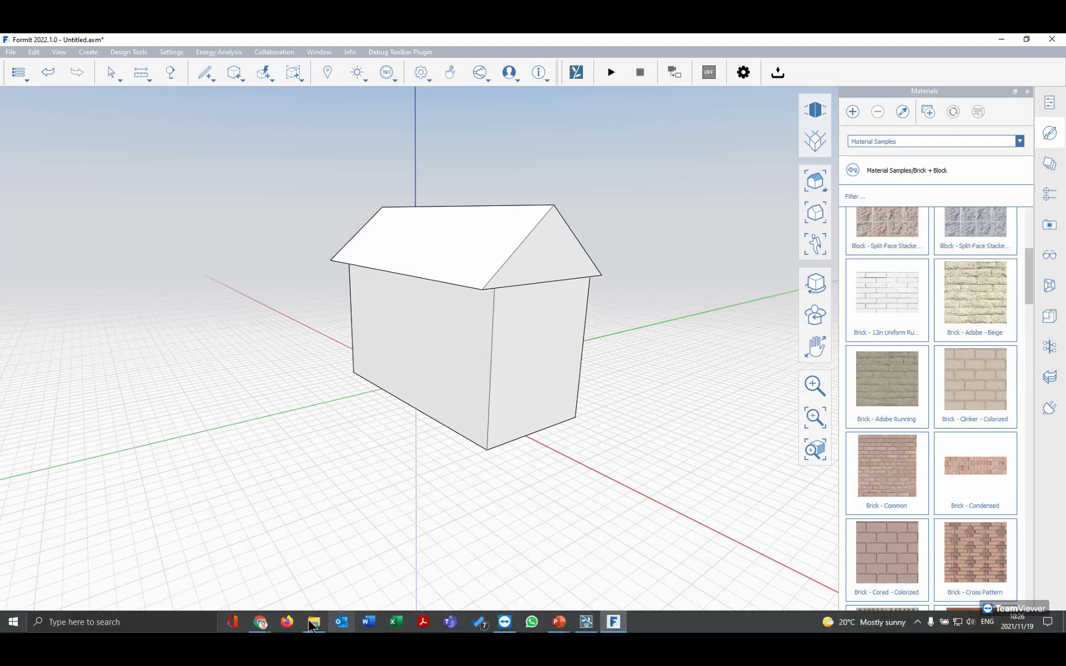
Step: Switch to the browser's Autodesk App Store window, maximize it, and search the Revit apps for LUMION
mouse_move(260, 622)
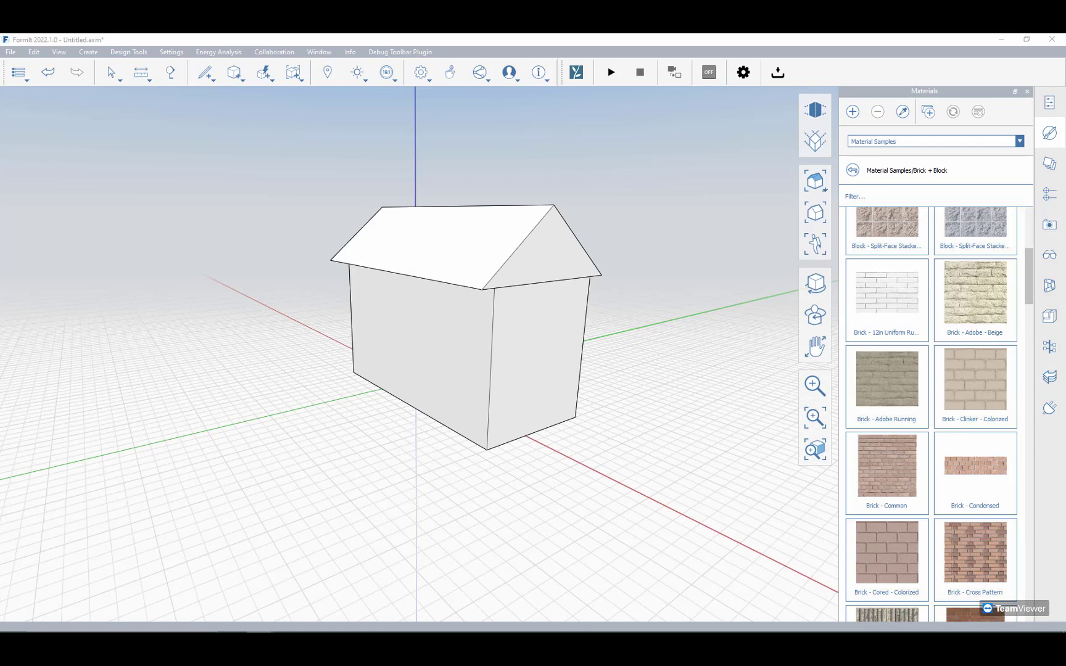
left_click_drag(0, 59, 640, 95)
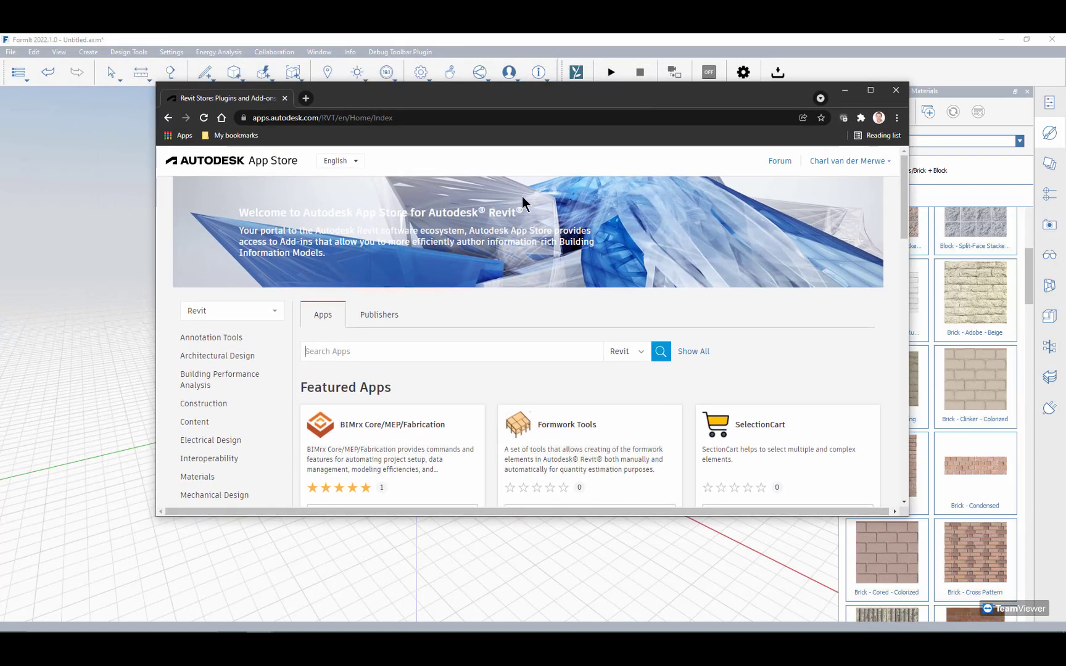
double_click(487, 99)
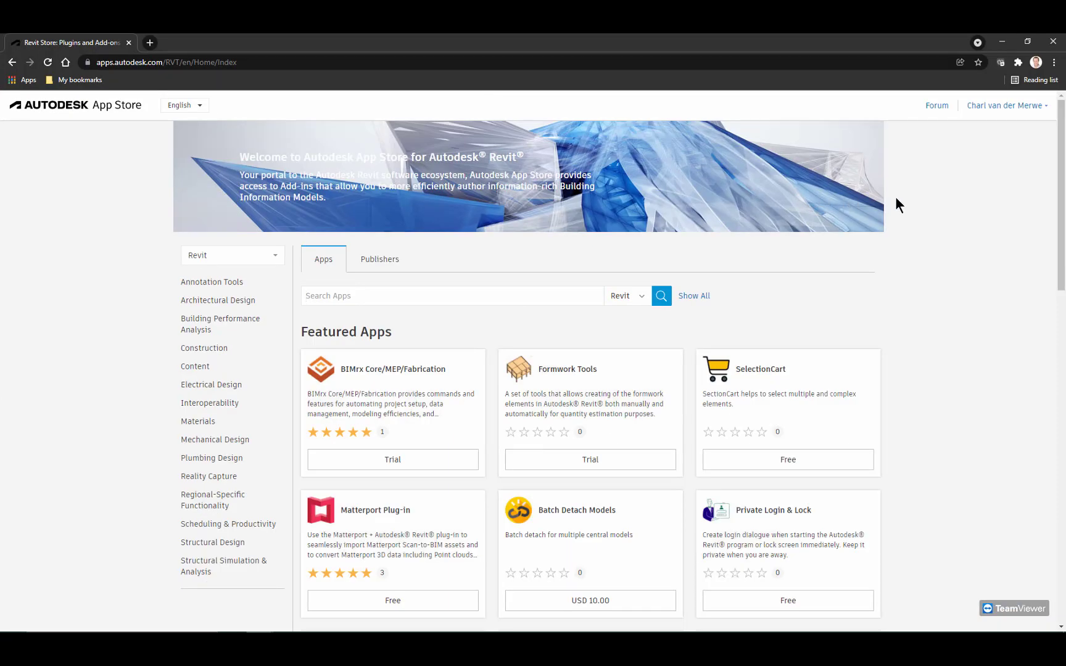
left_click(986, 108)
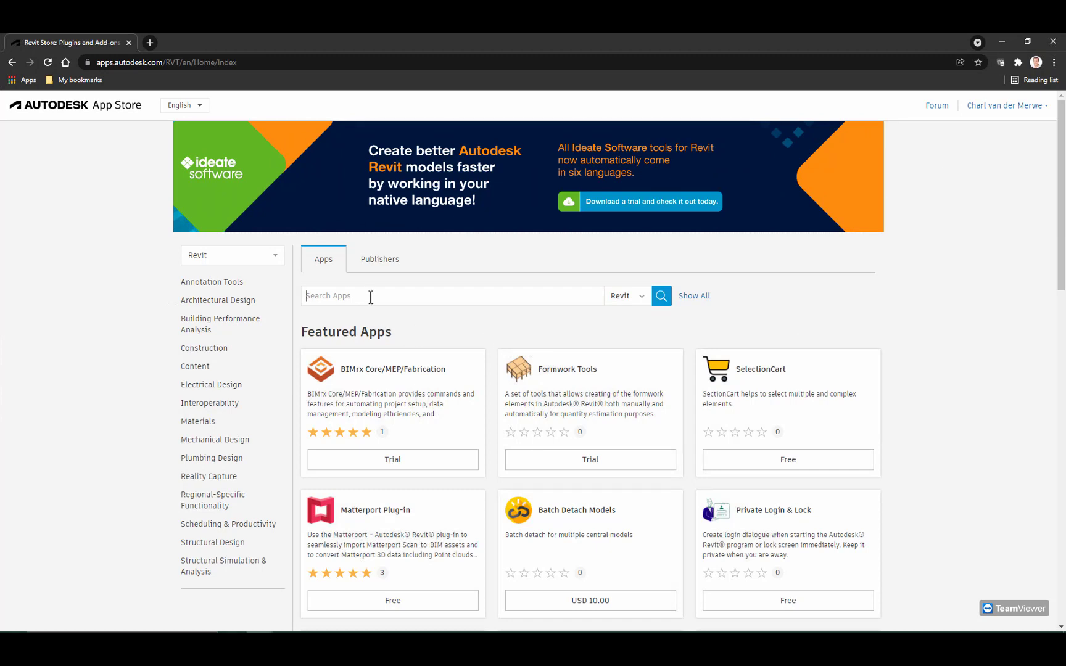
type("LUMION")
key("Return")
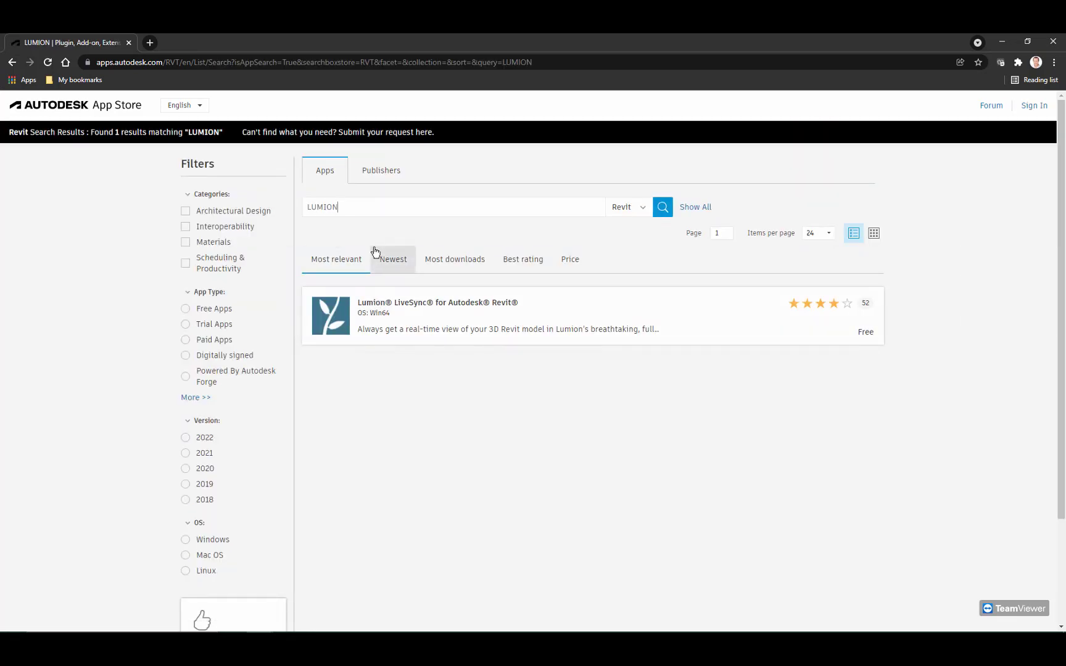
Step: List all Revit apps in the store and repeat the search for lumion
left_click(641, 209)
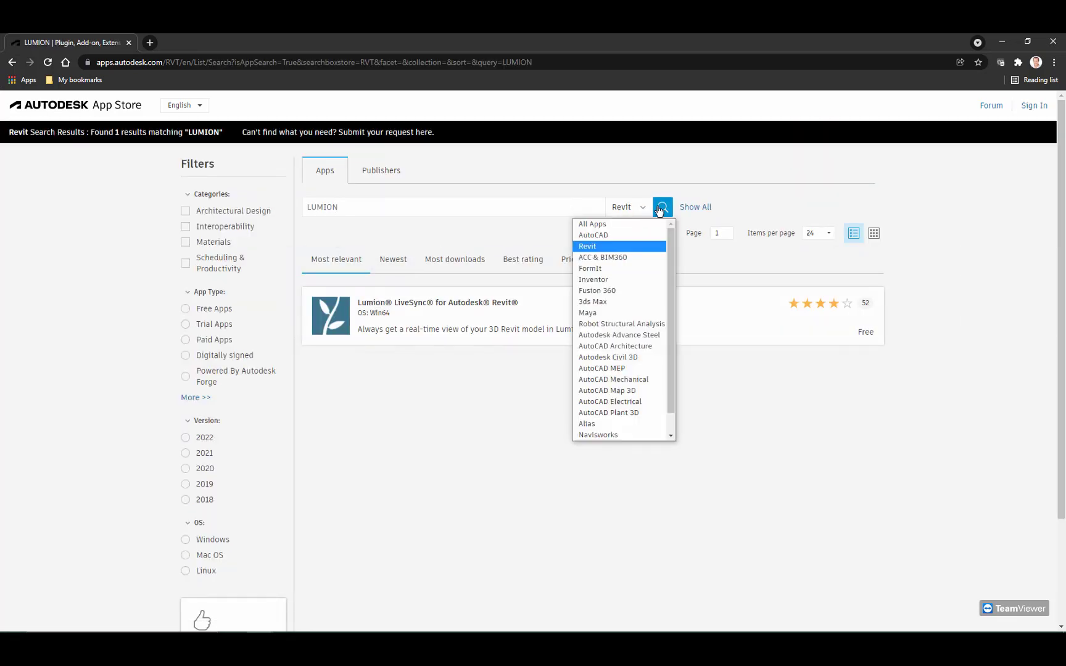
left_click(689, 209)
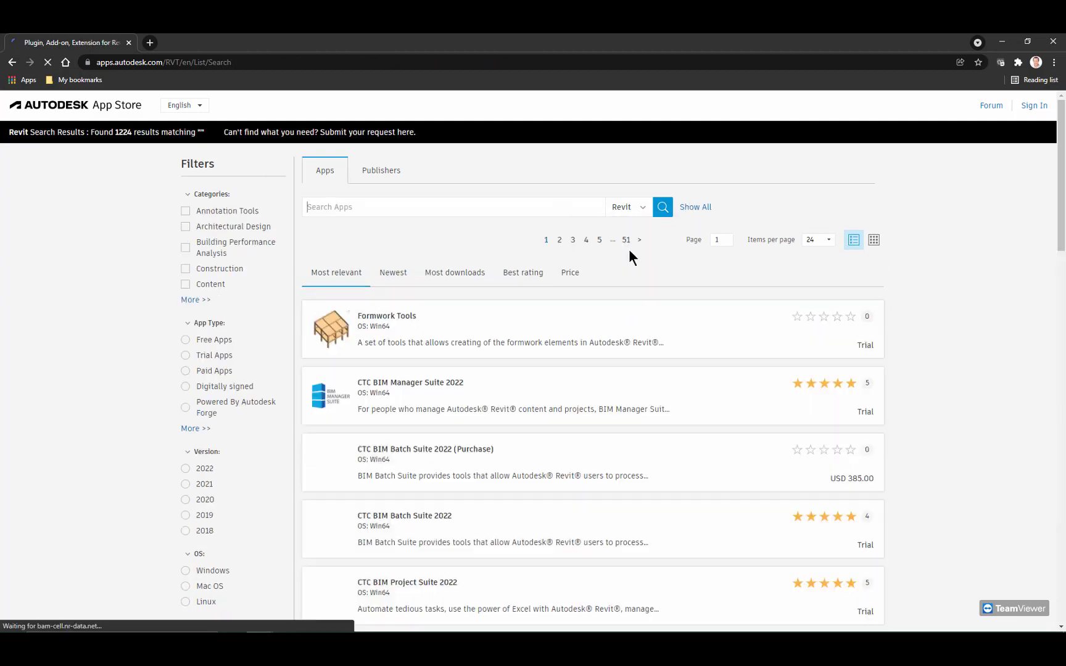
left_click(438, 215)
type("lumion")
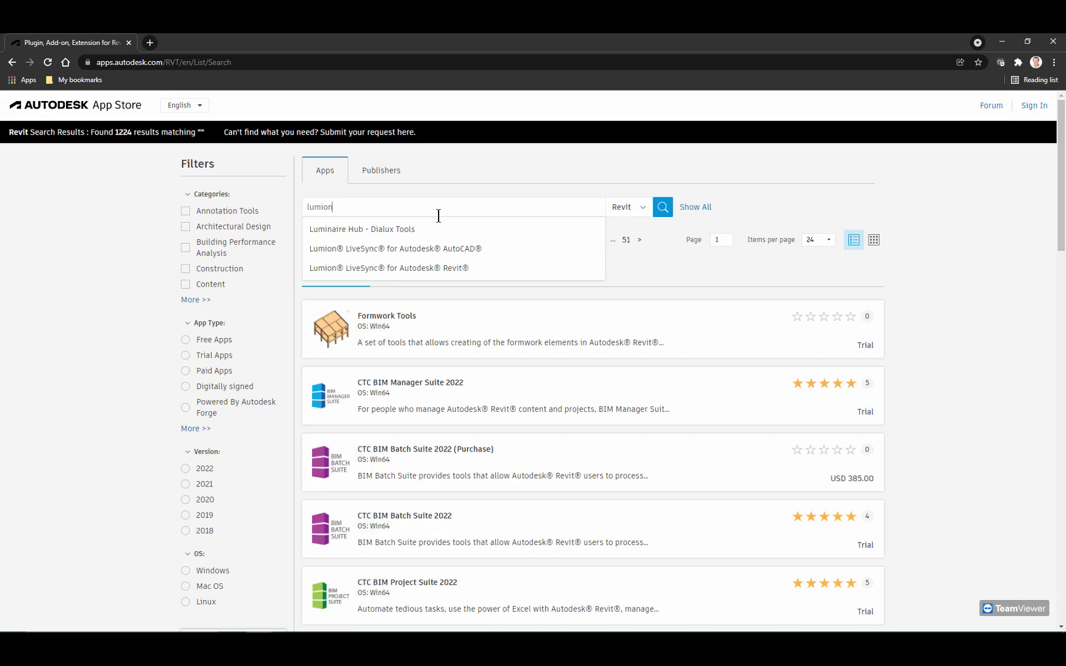
key("Return")
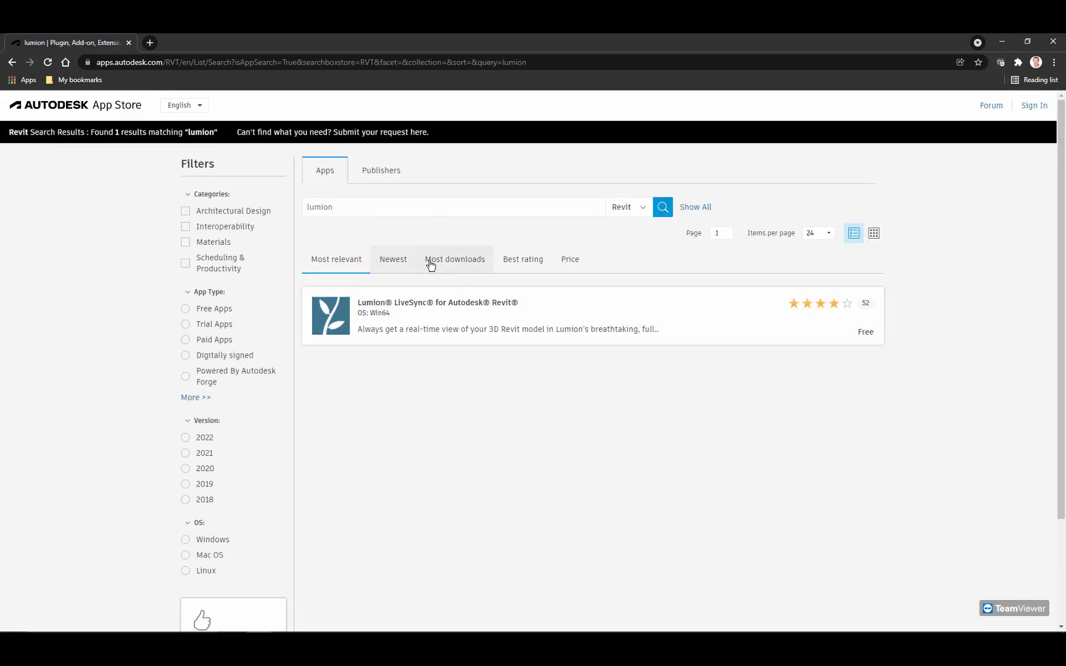
Step: Sort the store results by newest and widen the lumion search to All Apps
left_click(402, 264)
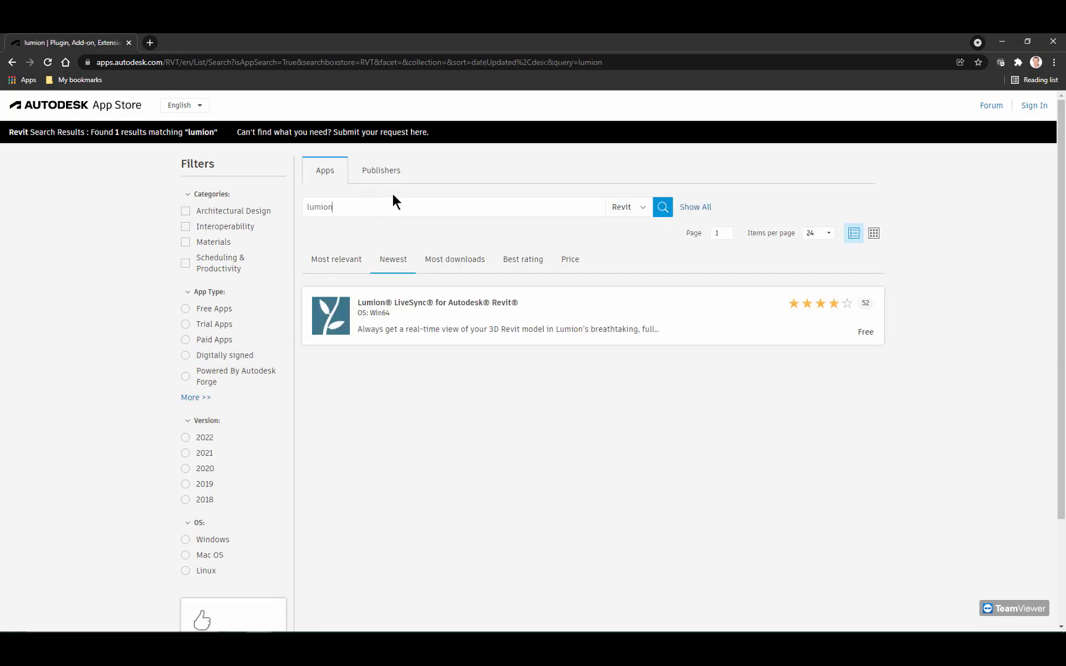
left_click(635, 207)
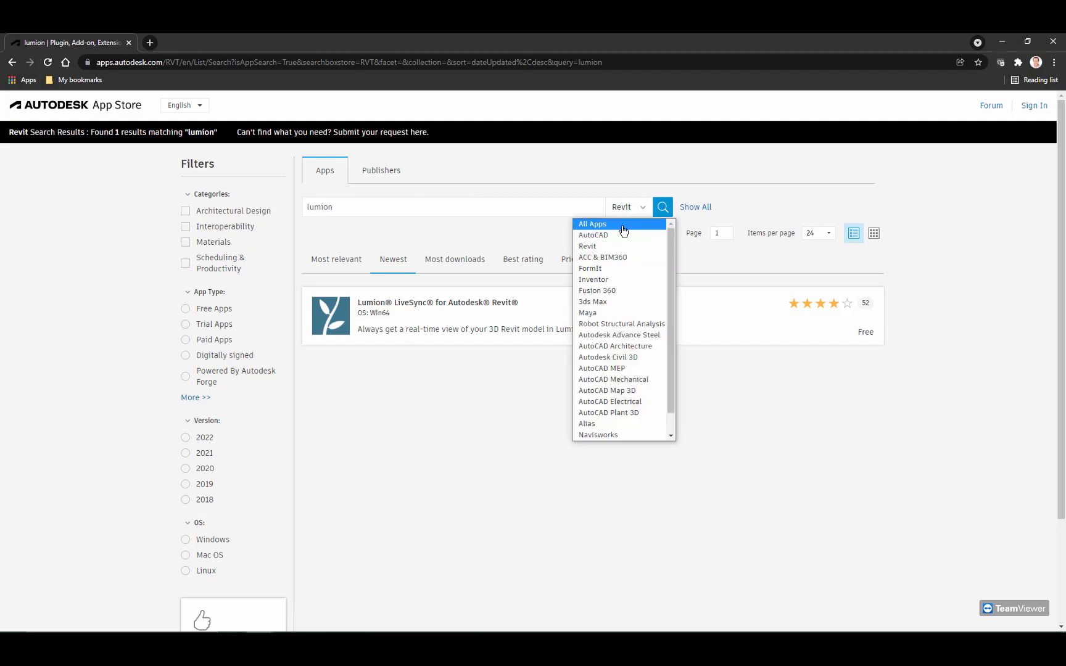
left_click(623, 225)
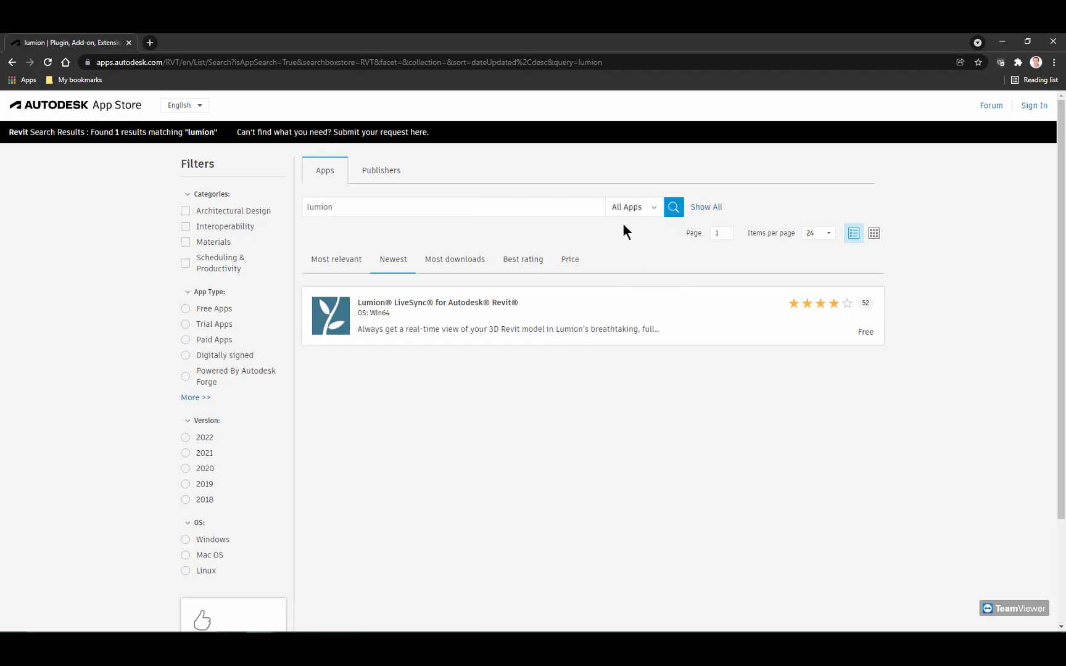
left_click(673, 208)
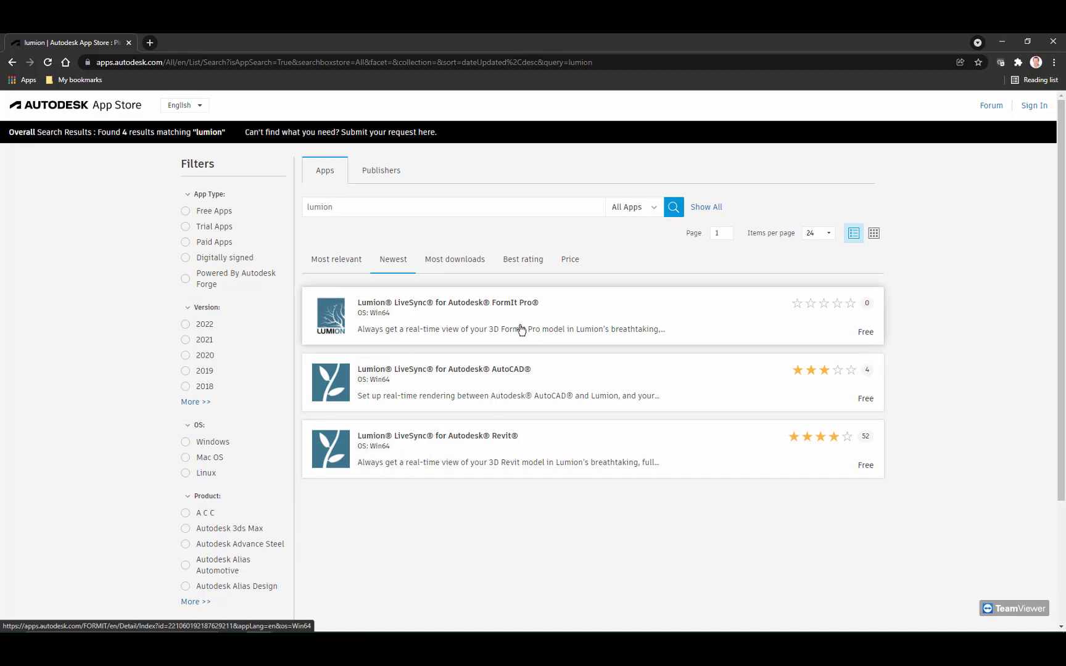
Step: Leave the browser and arrange the FormIt and Lumion windows next to each other on the desktop
left_click(1000, 47)
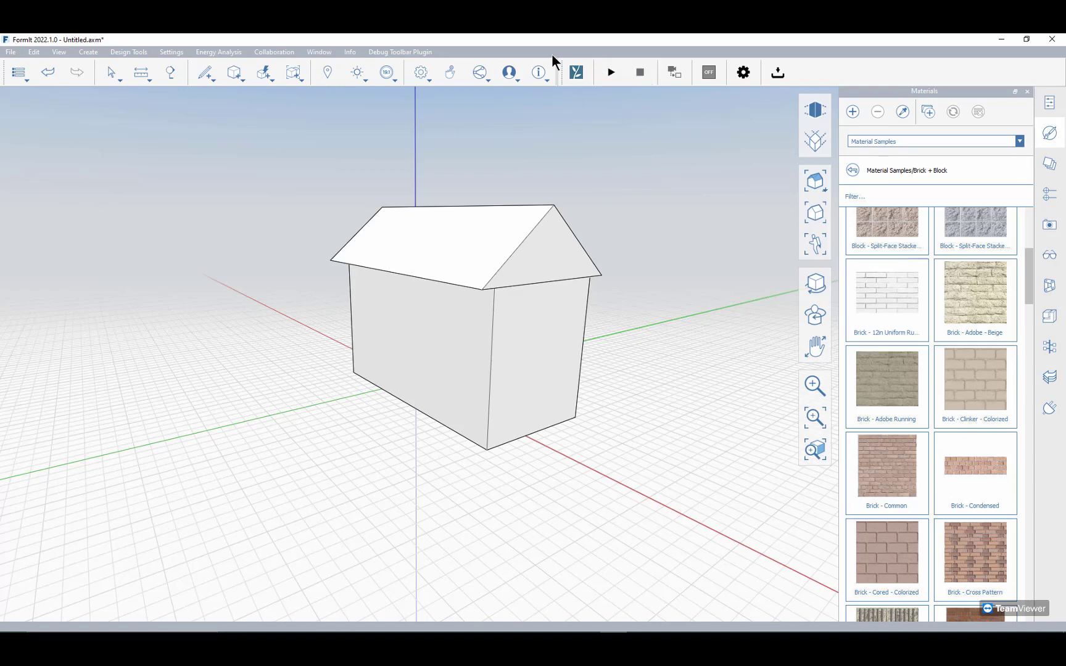
left_click_drag(249, 45, 261, 65)
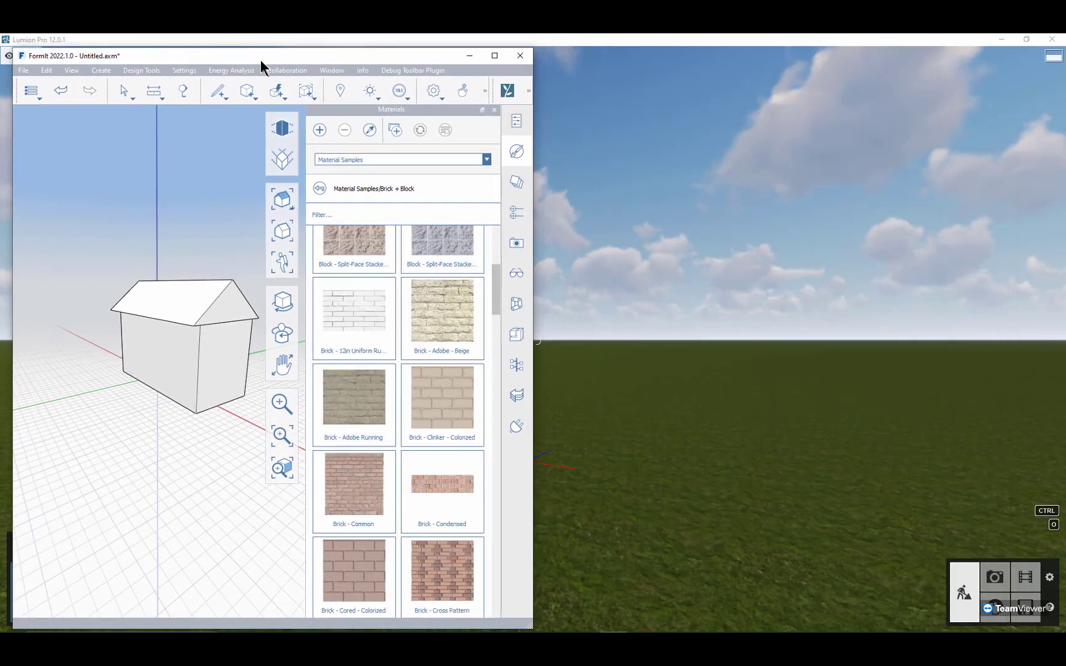
left_click(624, 47)
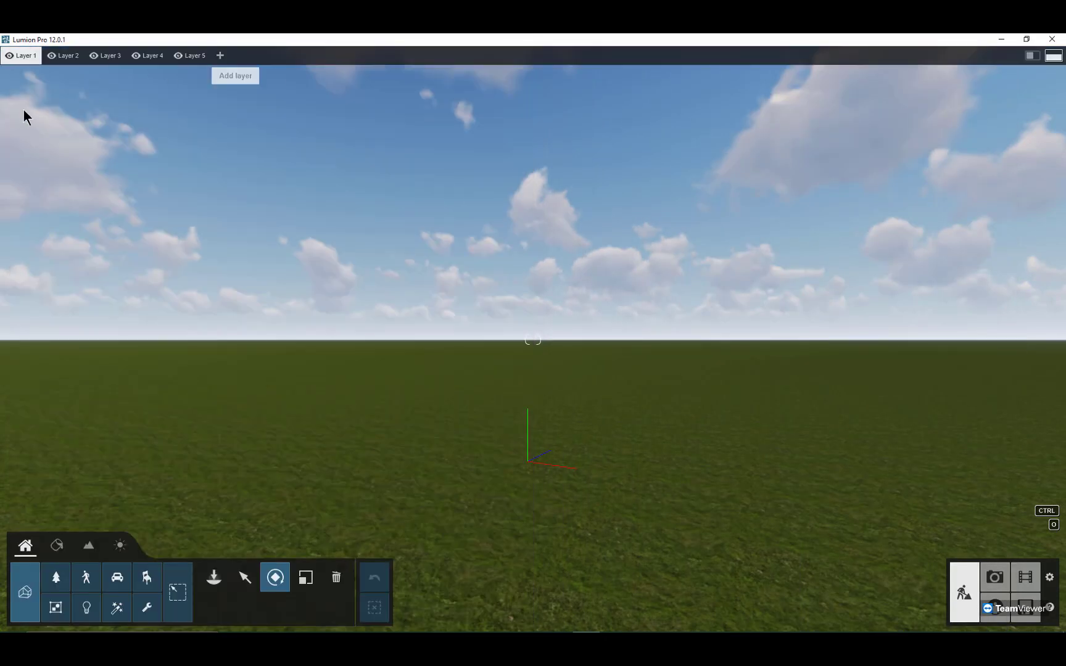
left_click_drag(69, 41, 480, 89)
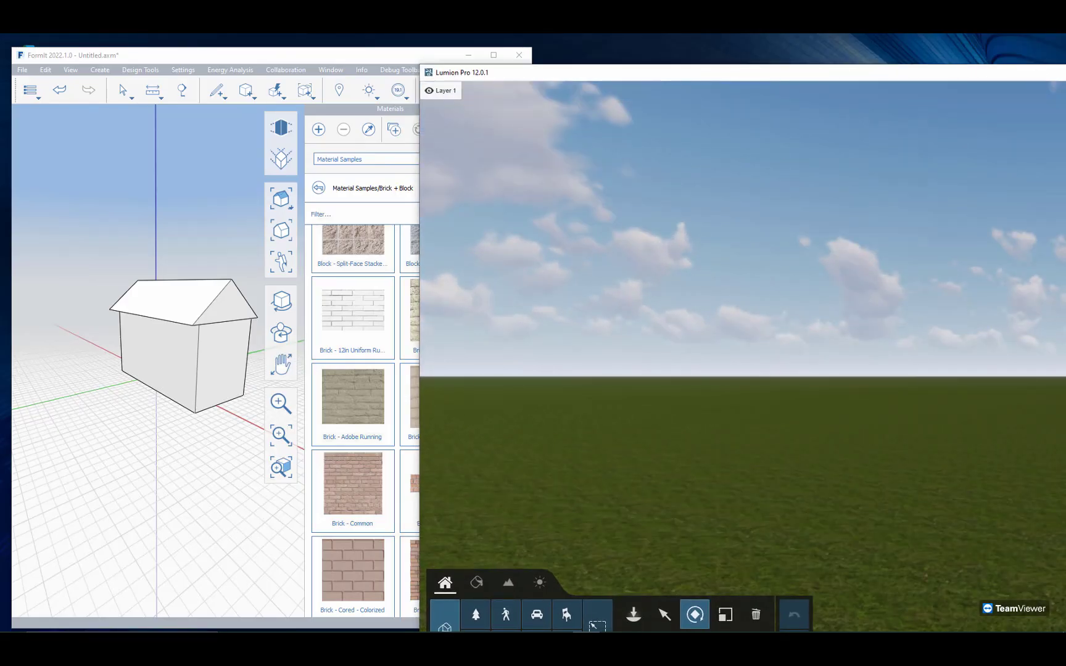
left_click_drag(419, 211, 849, 203)
left_click_drag(952, 66, 622, 62)
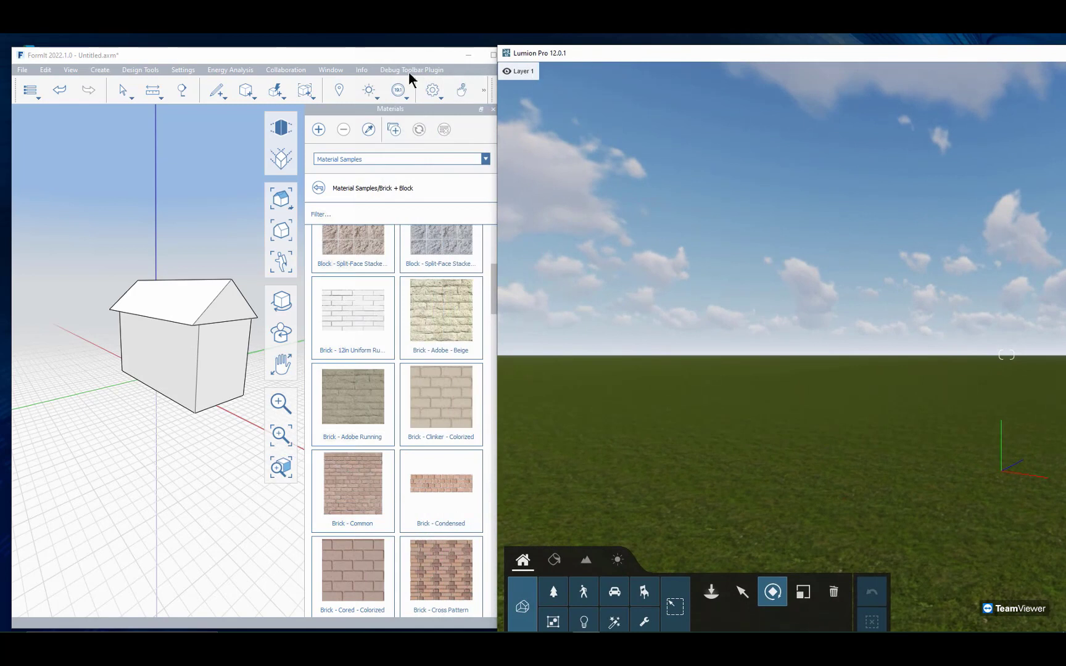
Step: Bring FormIt forward to check its hidden LiveSync tools, and narrow the Lumion window to fit the screen beside it
left_click(319, 57)
left_click(519, 83)
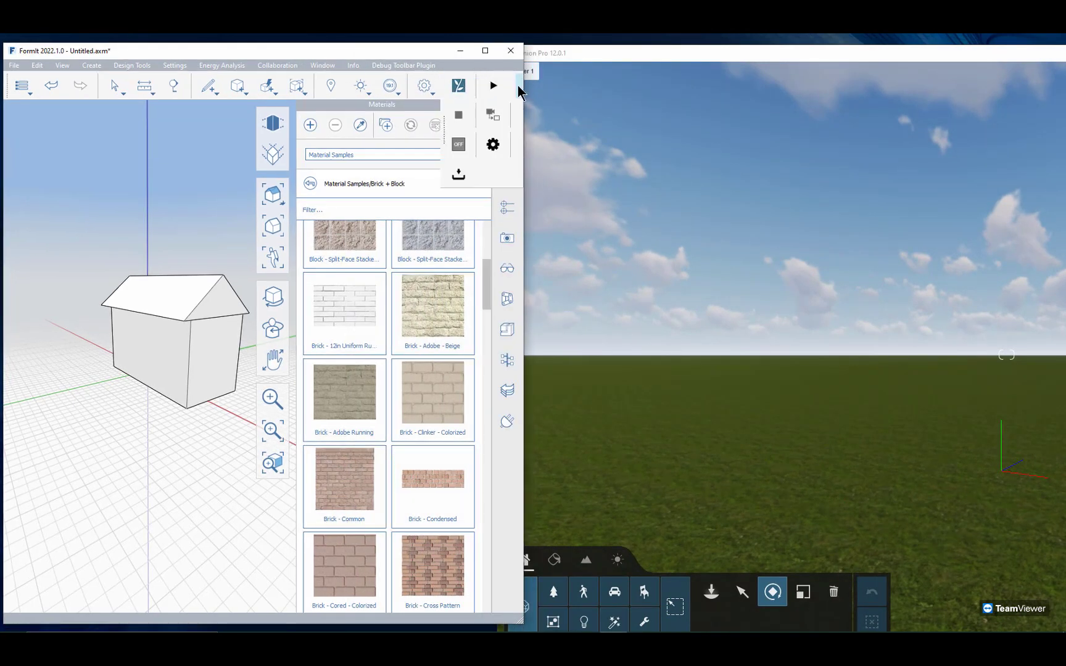
left_click(461, 168)
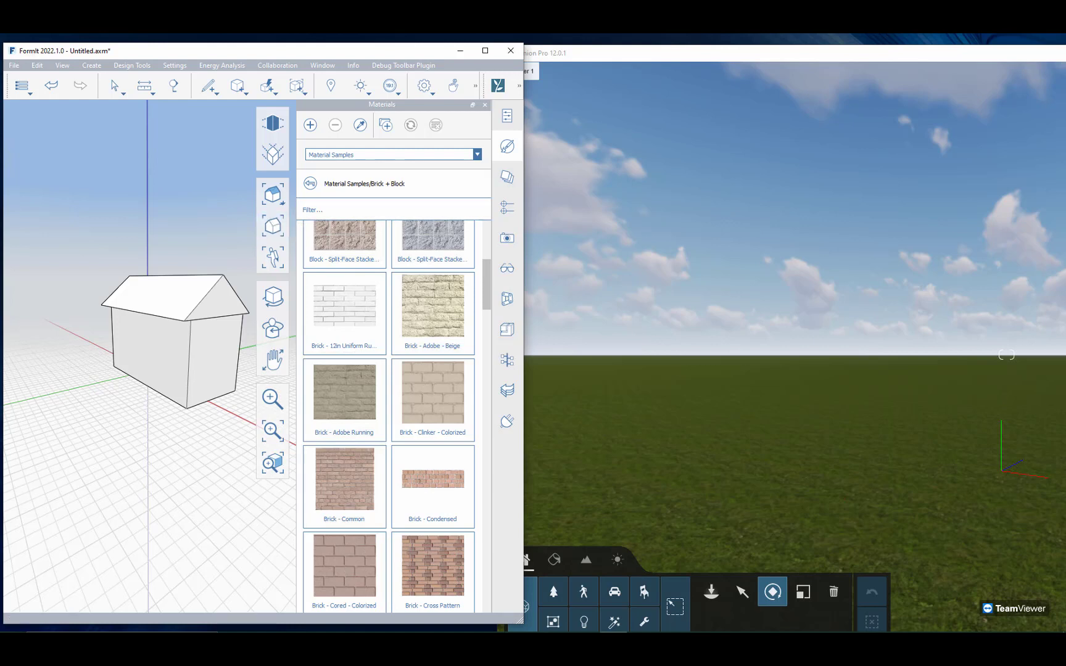
left_click_drag(1065, 164, 997, 164)
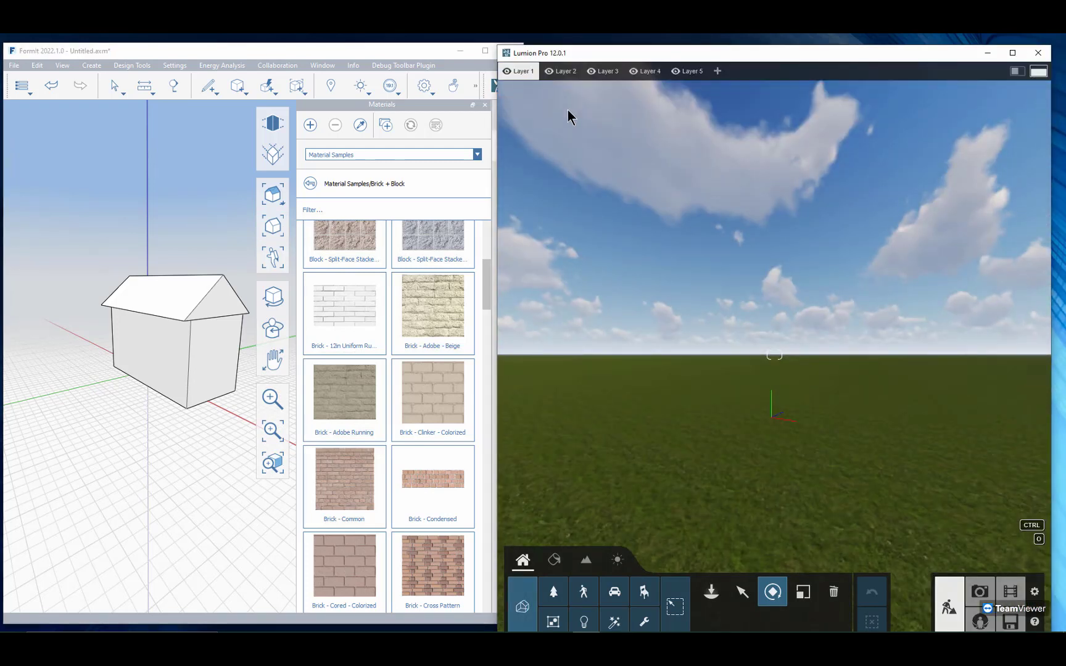
Step: Try to start Lumion LiveSync from the unsaved FormIt sketch
left_click(481, 71)
left_click(493, 89)
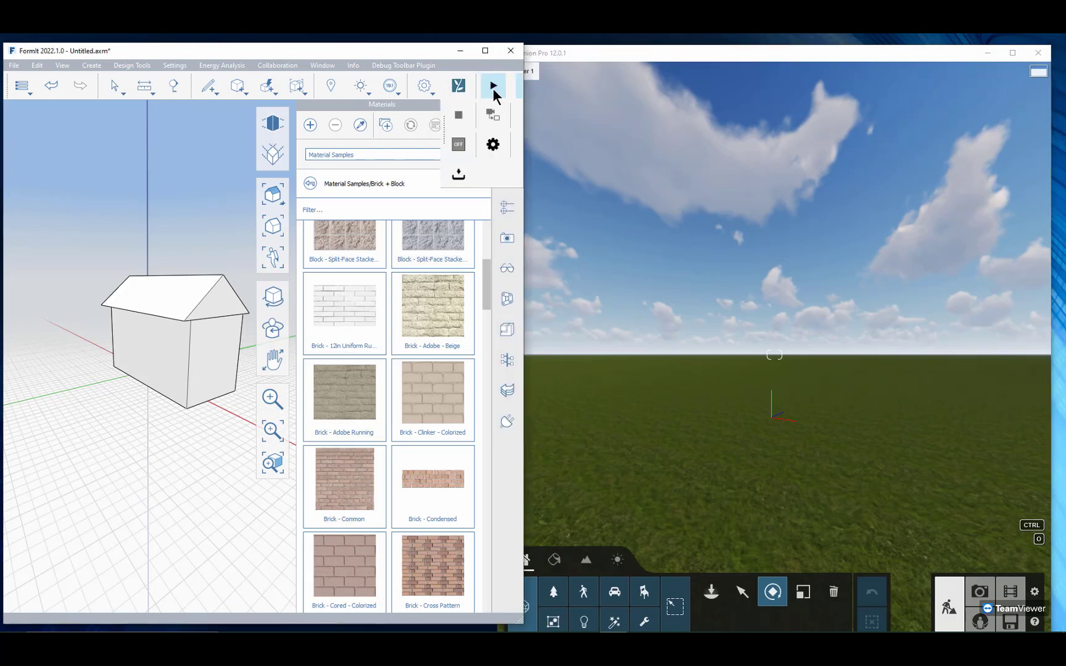
left_click(493, 88)
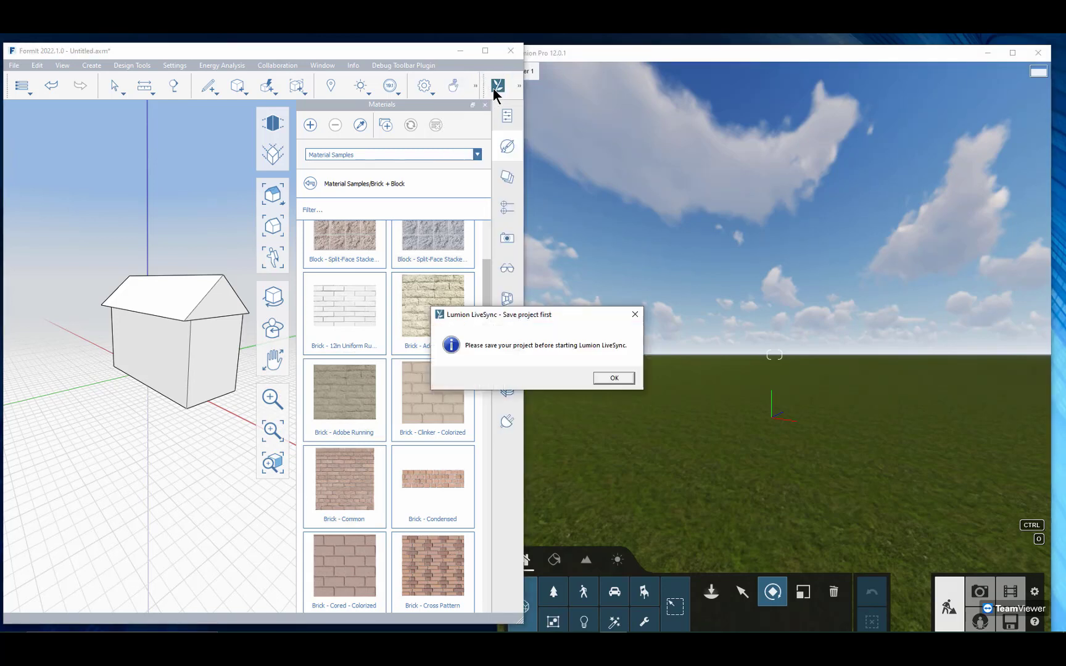
left_click(611, 381)
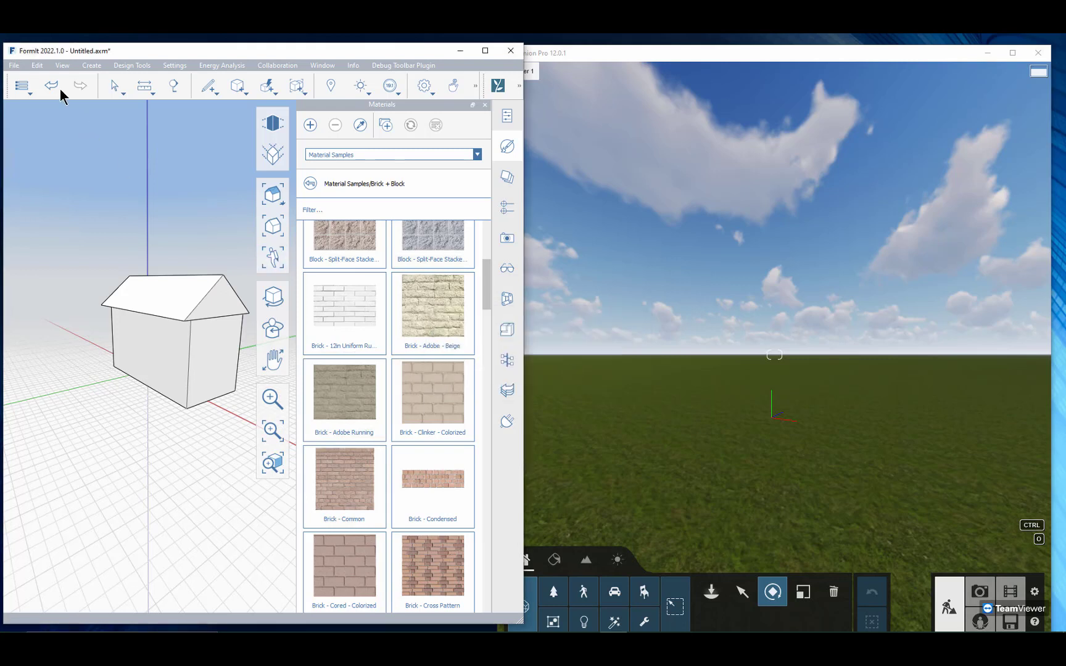
Step: Save the house sketch locally as test in the webinar folder
left_click(16, 70)
mouse_move(36, 114)
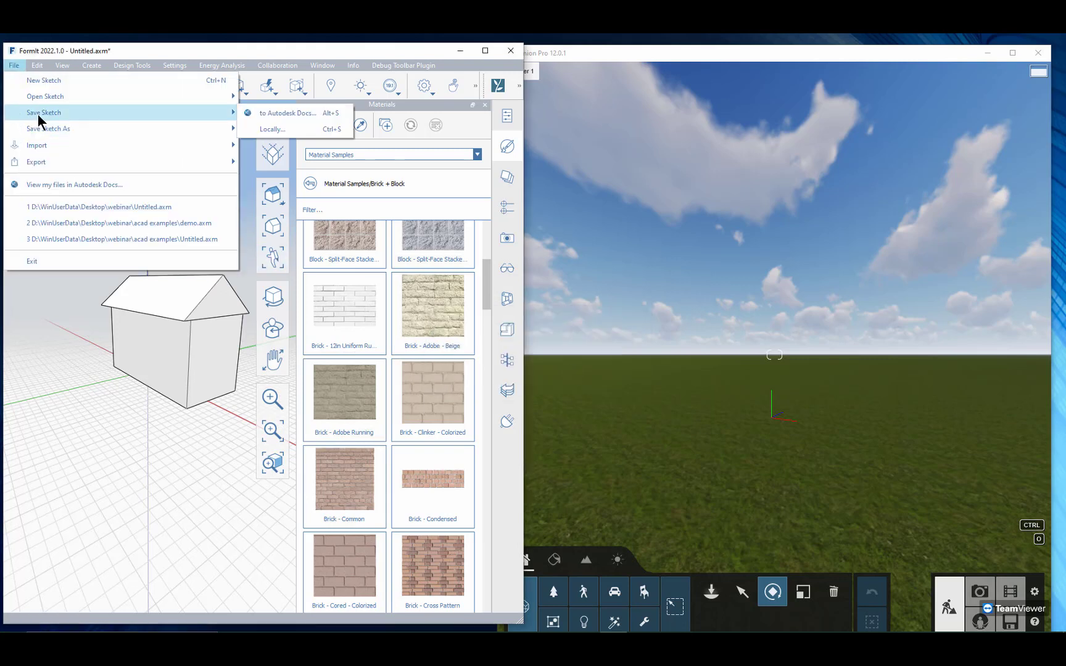
left_click(312, 132)
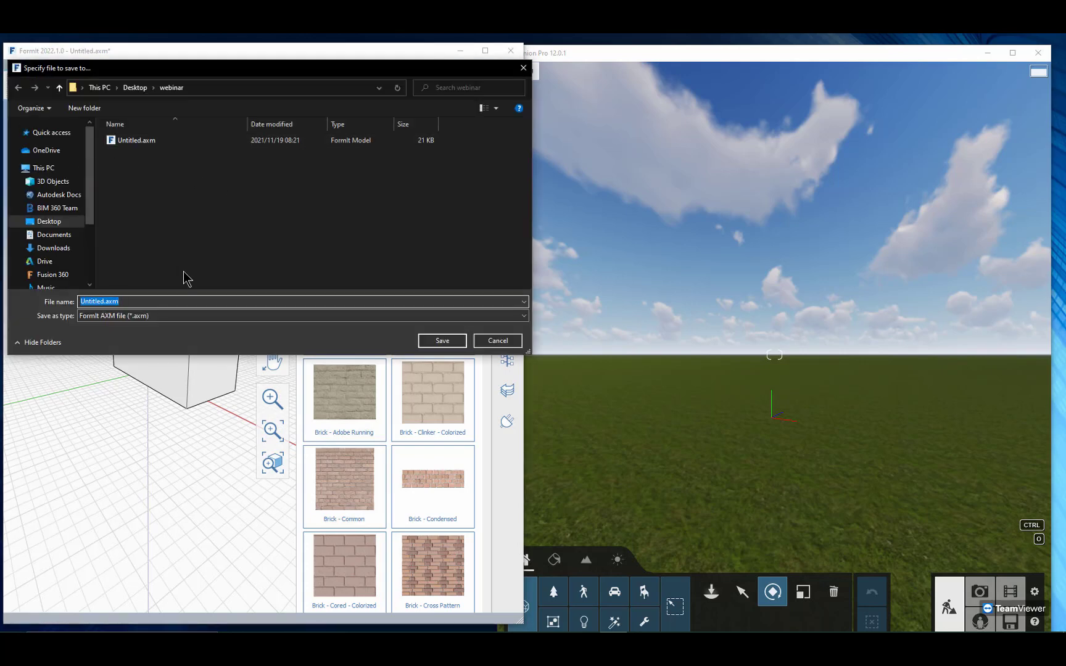
type("test")
left_click(425, 342)
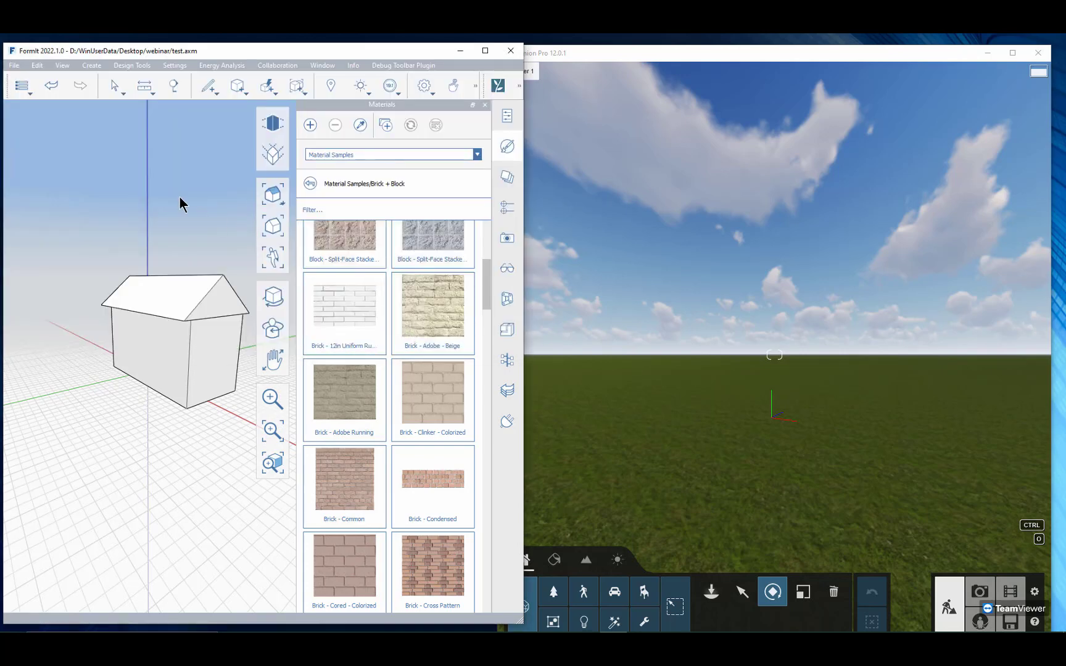
Step: Start Lumion LiveSync for the saved FormIt sketch
left_click(519, 86)
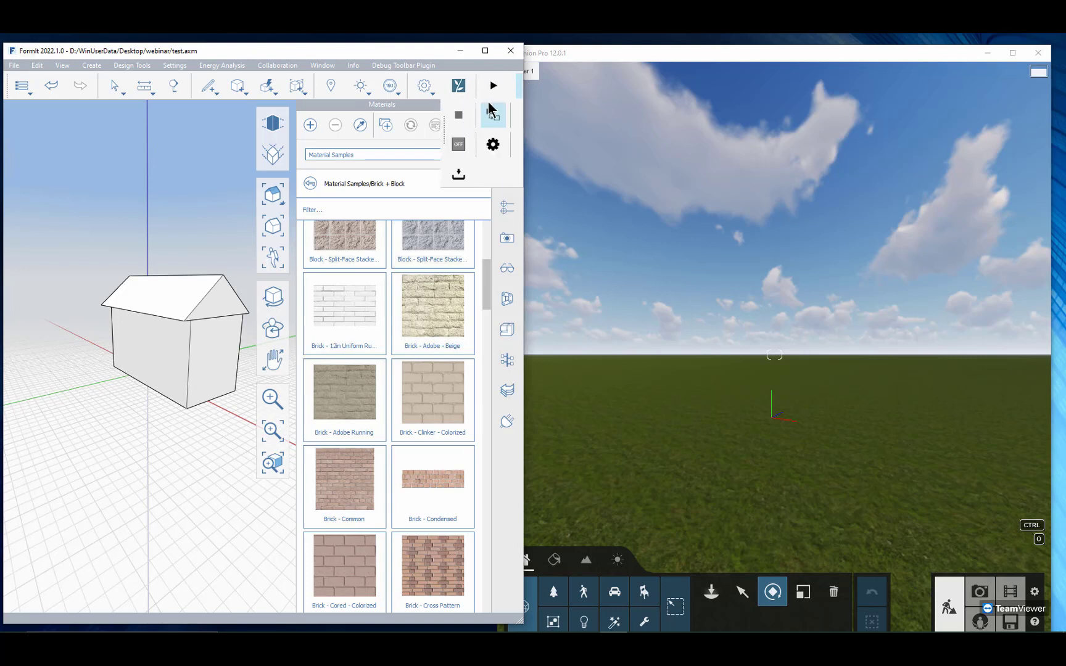
left_click(490, 111)
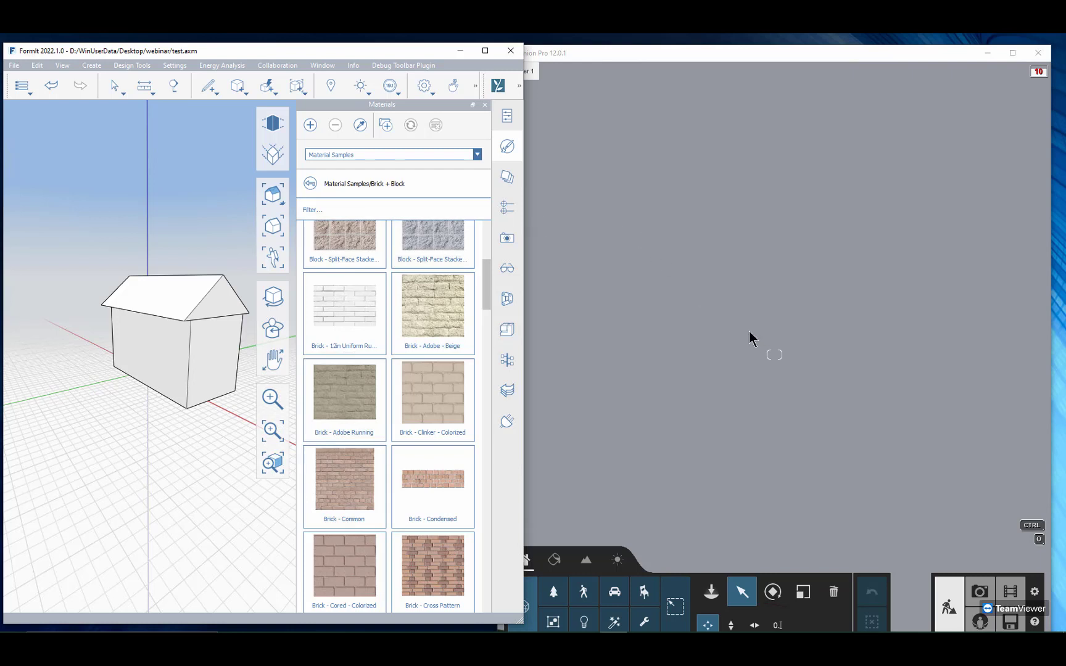
Step: Switch to Lumion and move the camera back to view the whole synced house
left_click(768, 360)
scroll(739, 360, "down", 5)
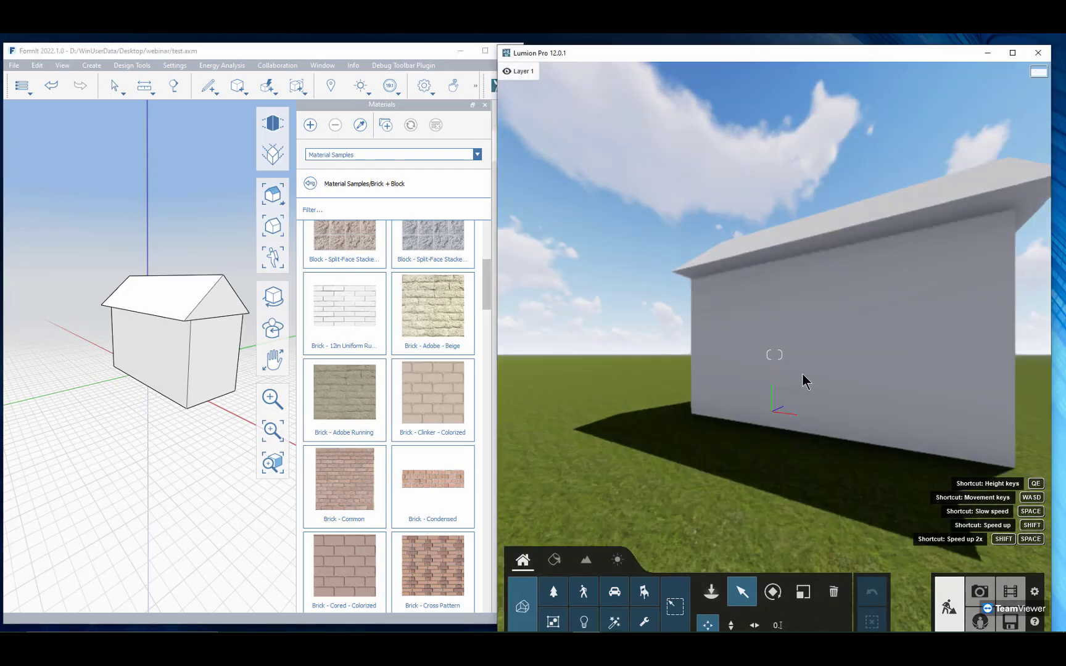
right_click_drag(883, 377, 814, 348)
key("d")
scroll(813, 348, "down", 5)
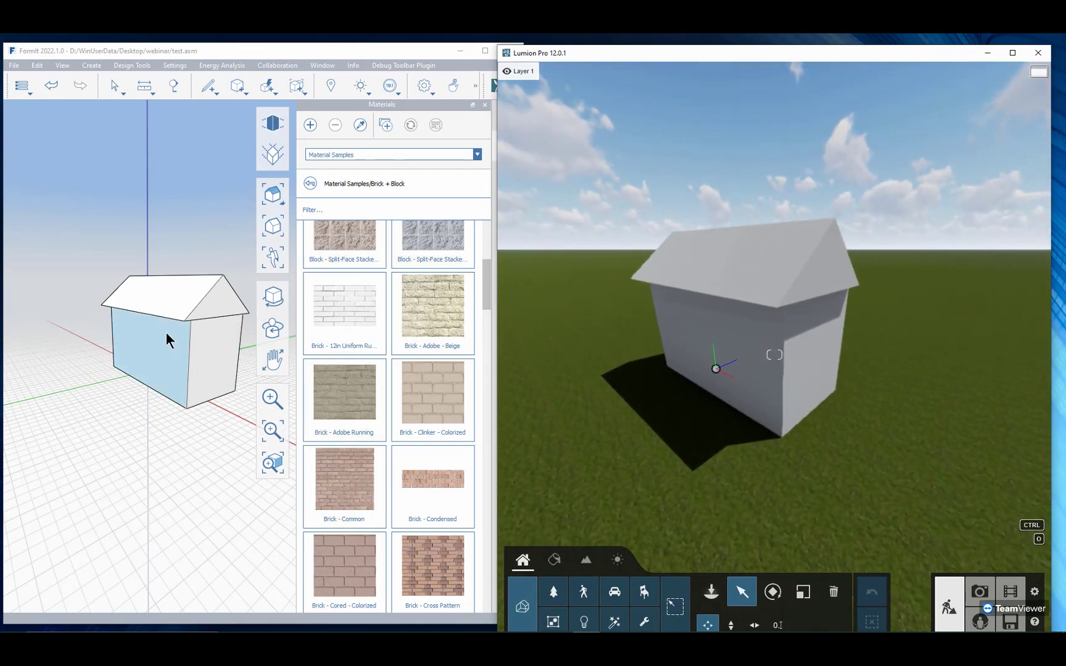
Step: Orbit the house in FormIt to test the live camera link, and check the result in Lumion
left_click(148, 413)
middle_click_drag(161, 408, 91, 419)
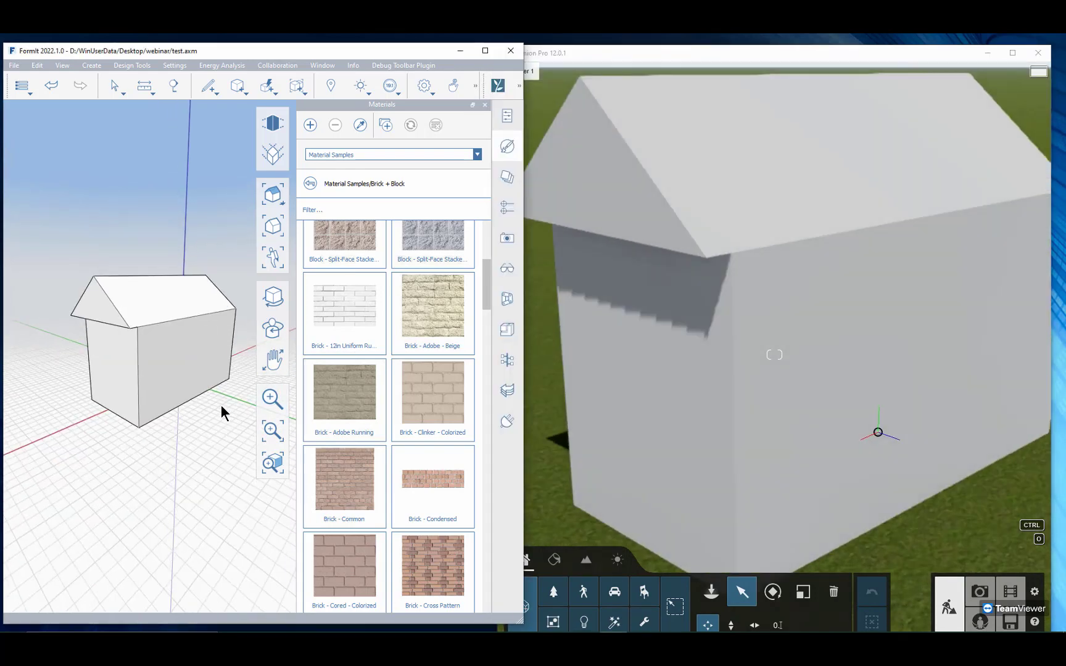
middle_click_drag(86, 435, 240, 431)
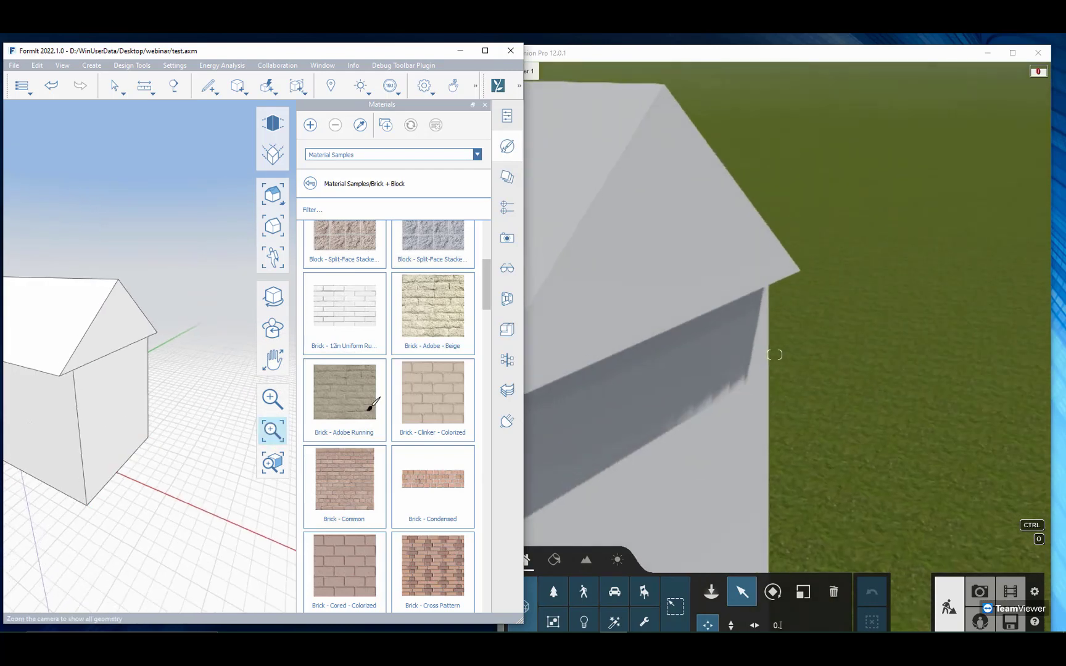
left_click(759, 388)
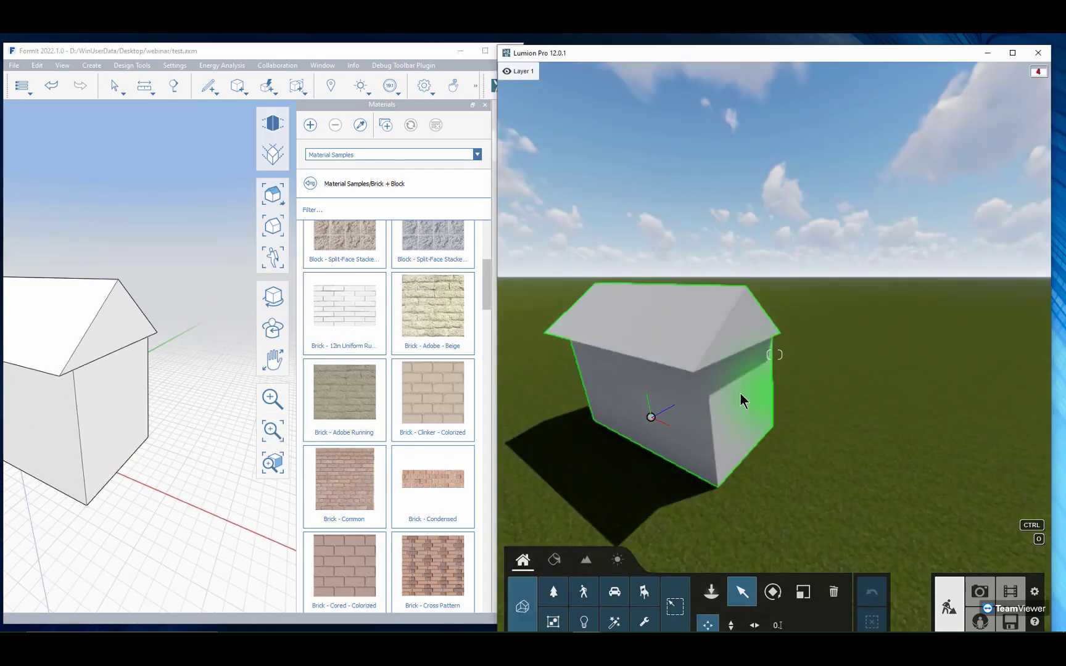
Step: Paint the house walls in FormIt with the Brick - Common material sample
middle_click_drag(189, 370, 226, 362)
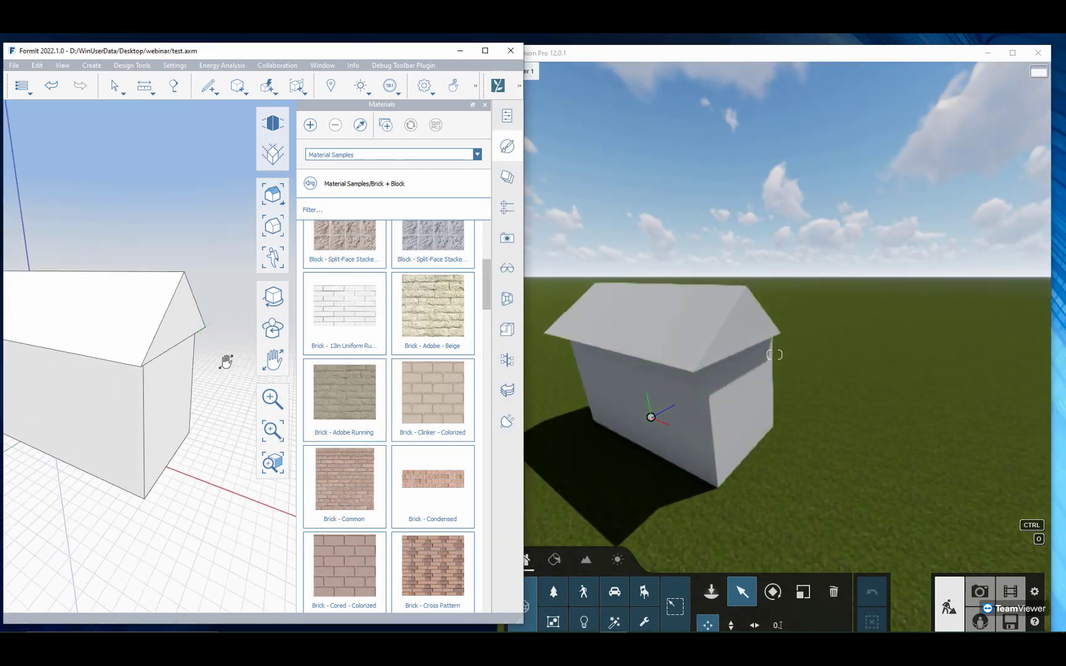
left_click(352, 479)
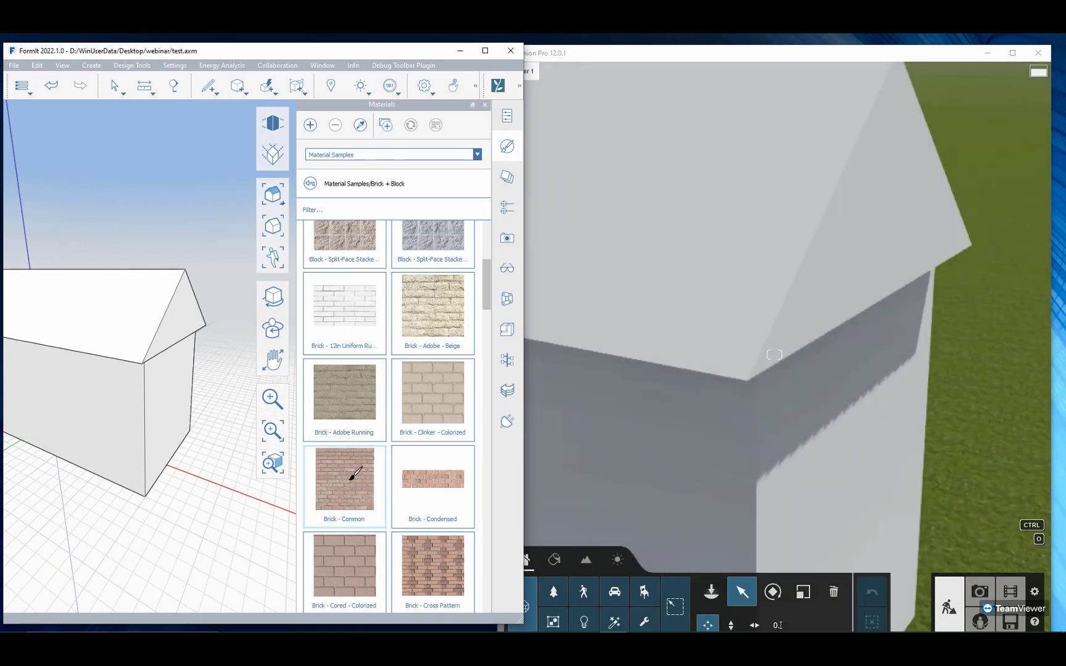
left_click(135, 387)
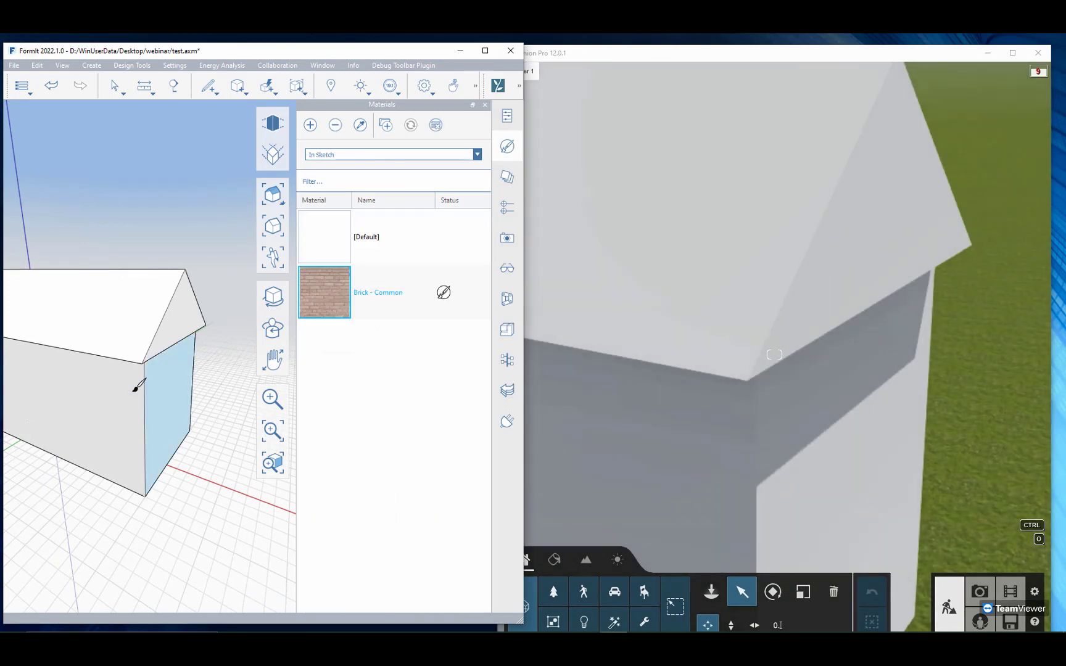
left_click(165, 389)
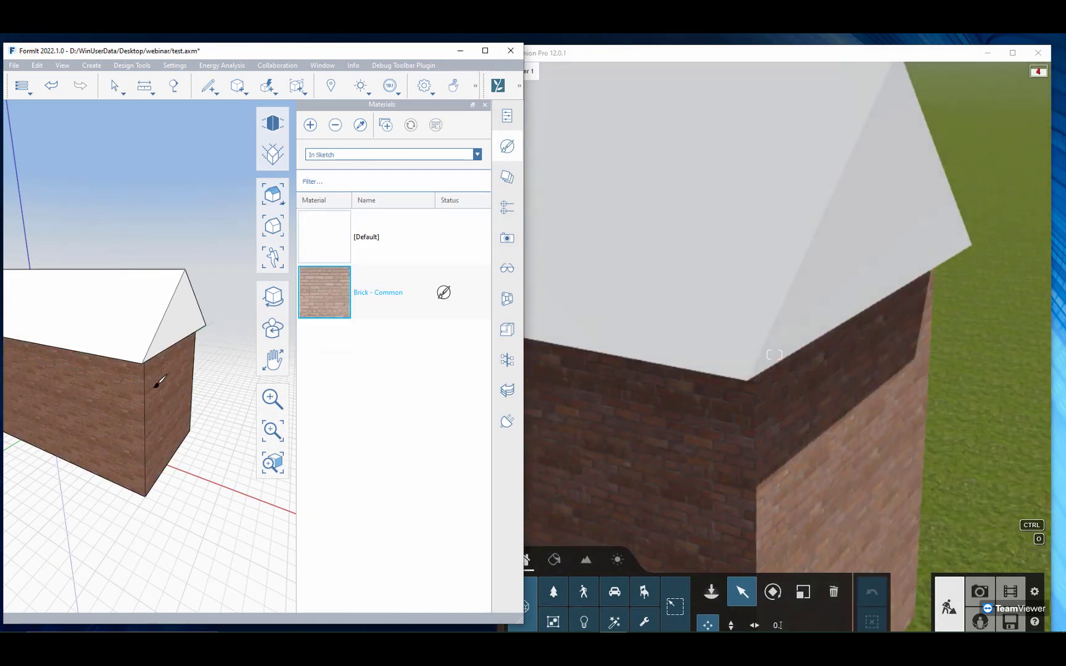
Step: Paint the roof with Roof - Spanish Tile 1 from the Roof folder of the material samples
middle_click_drag(154, 383, 95, 376)
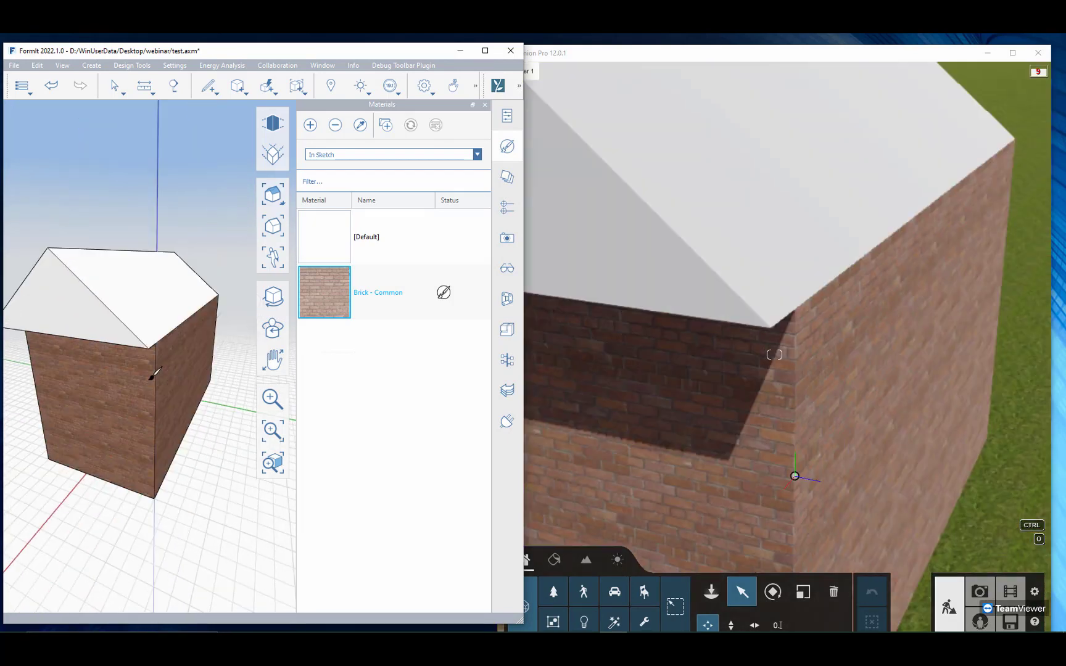
right_click_drag(136, 381, 177, 376)
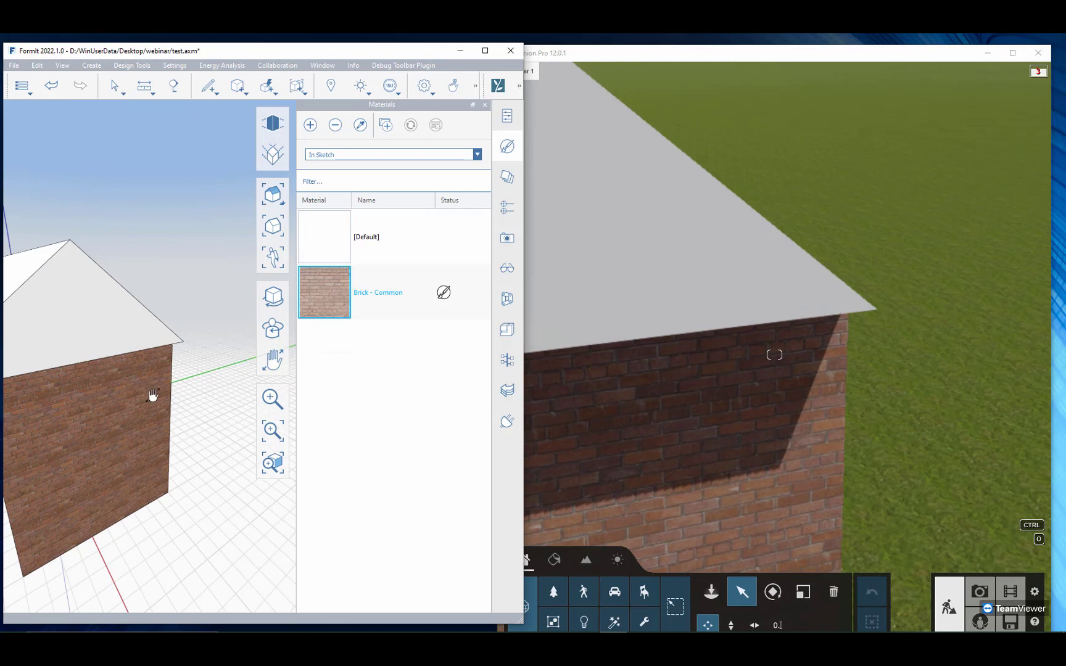
middle_click_drag(153, 397, 214, 373)
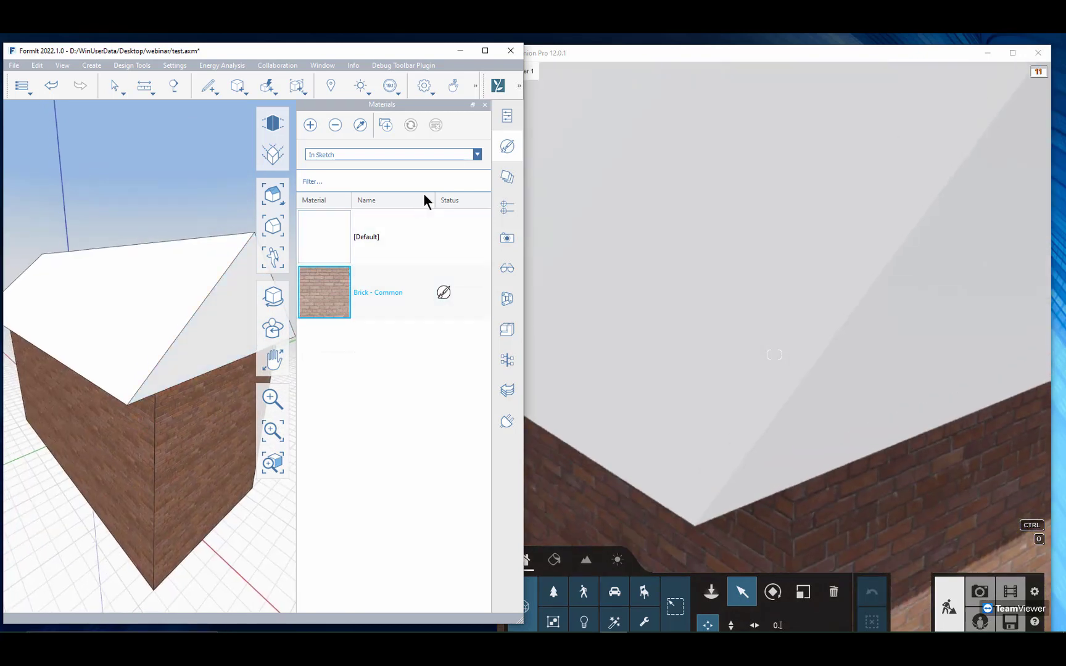
left_click(477, 154)
left_click(390, 189)
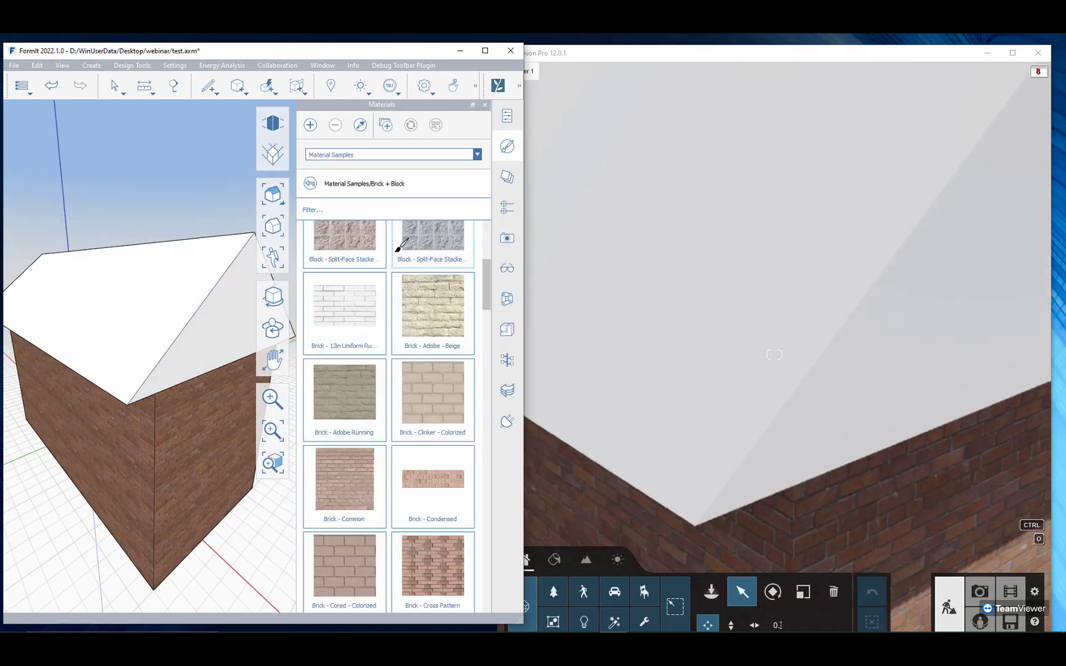
left_click(312, 184)
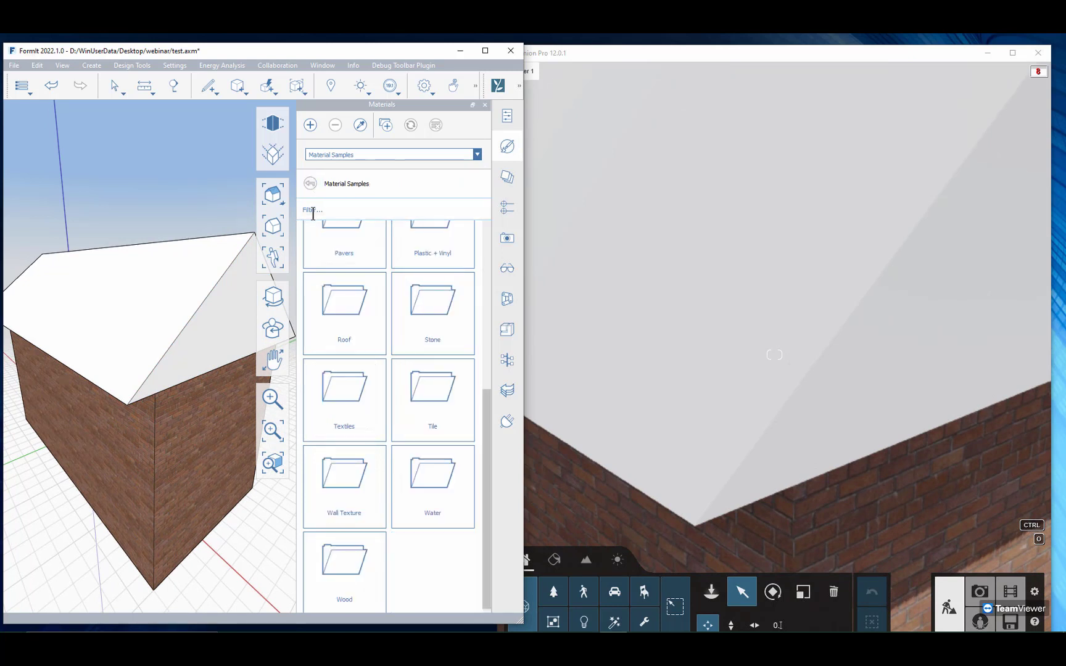
left_click(349, 324)
scroll(345, 306, "down", 1)
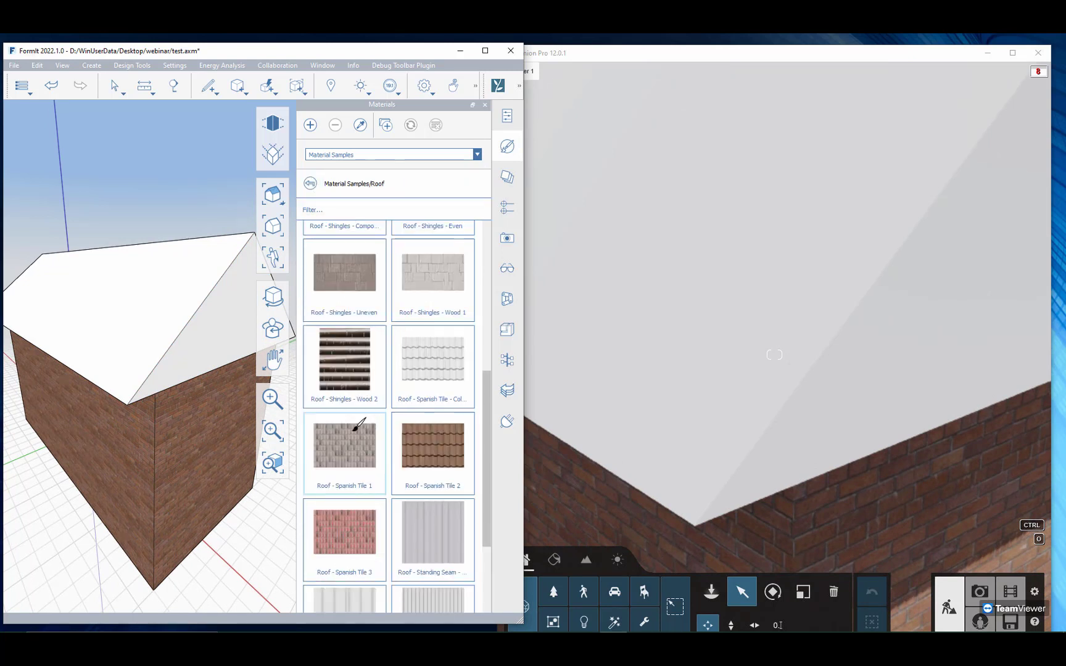
left_click(340, 453)
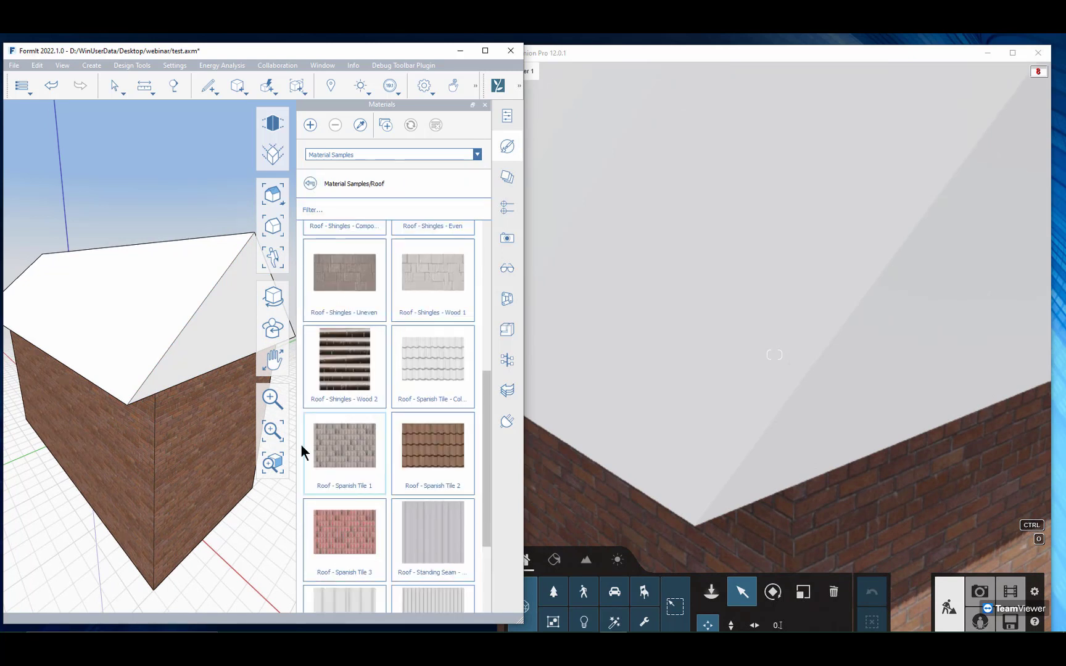
left_click(152, 329)
scroll(187, 330, "down", 2)
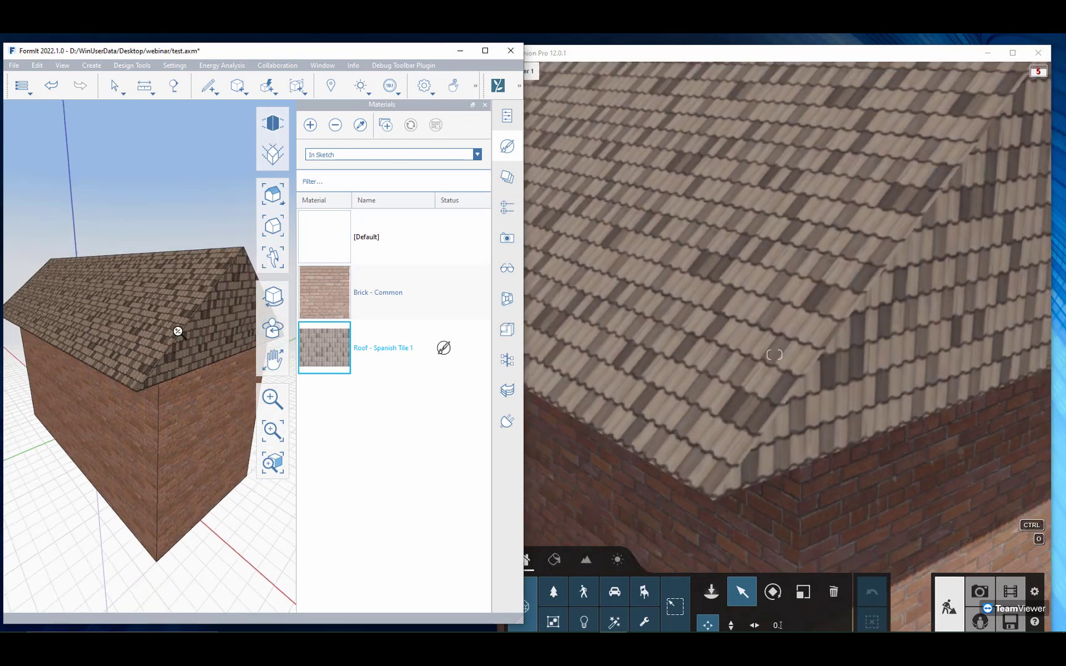
scroll(185, 329, "down", 3)
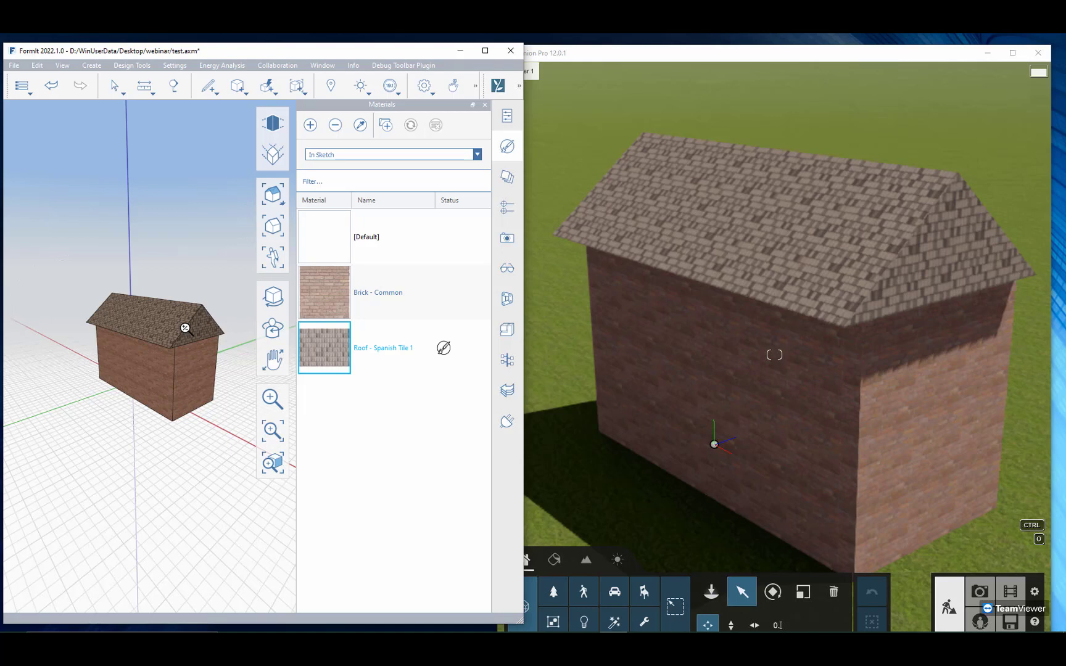
Step: Save the textured house sketch locally
left_click(15, 66)
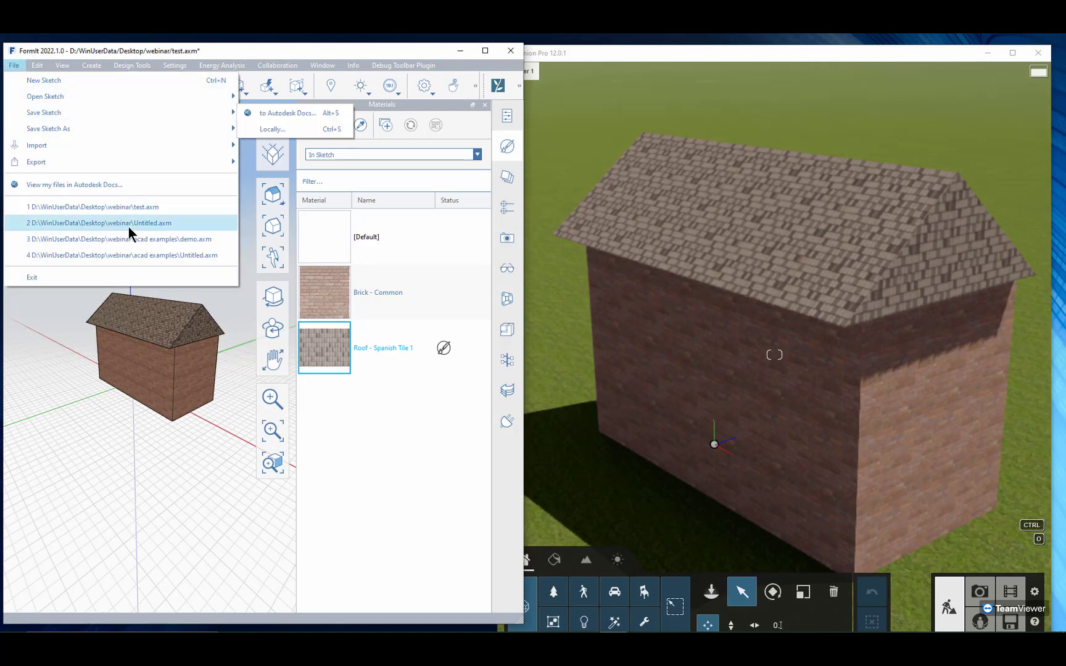
mouse_move(83, 112)
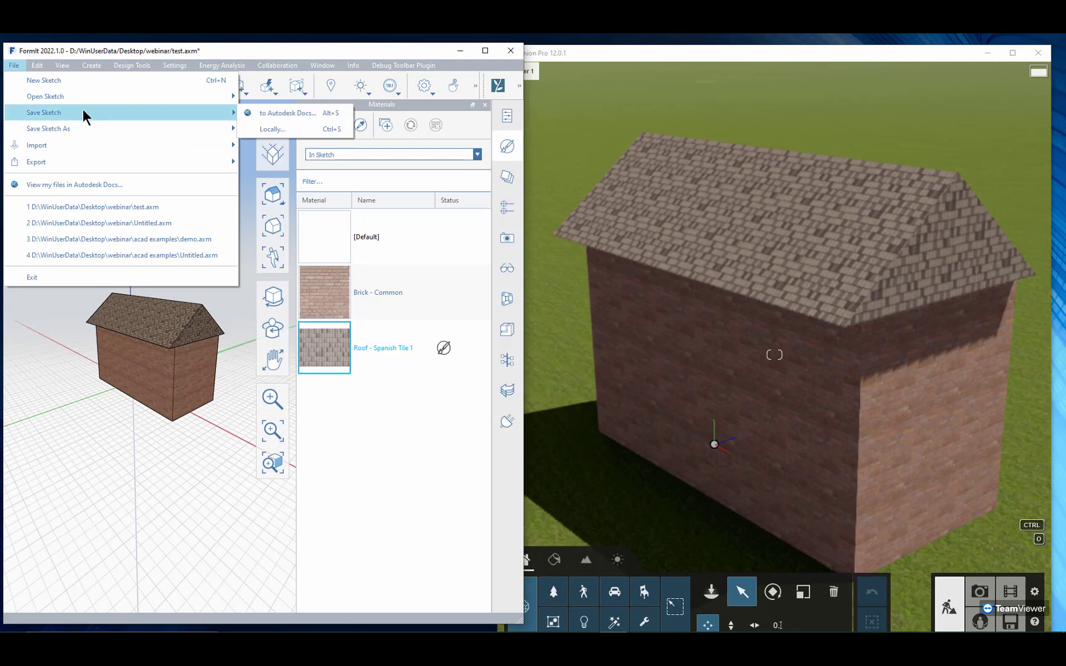
left_click(265, 130)
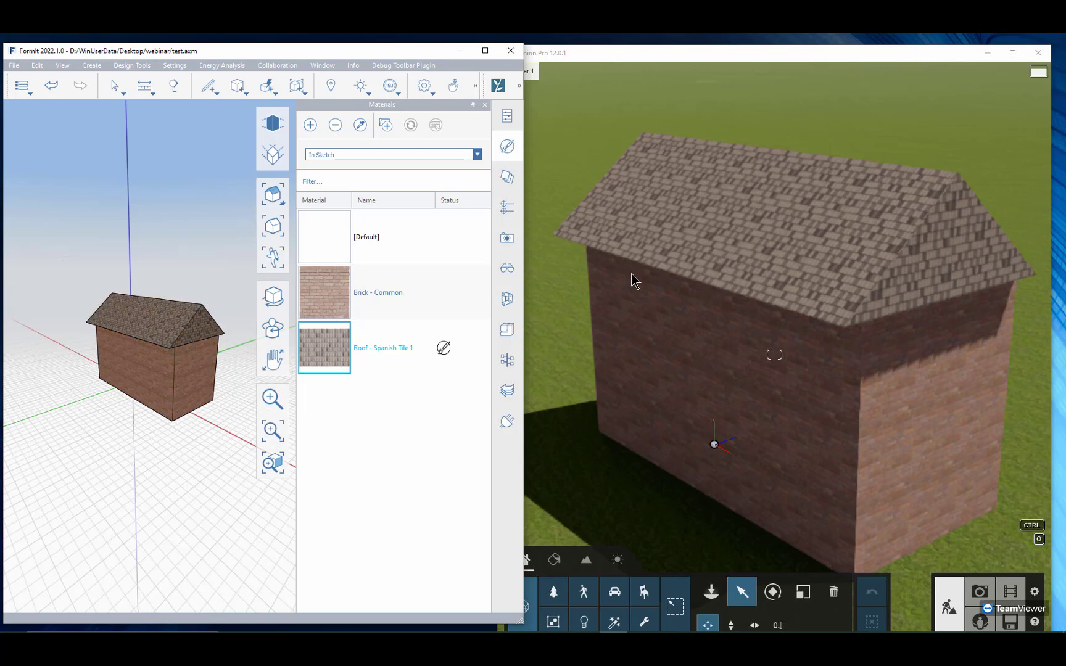
Step: Close FormIt and maximize the Lumion window to view the textured house
left_click(588, 287)
key("w")
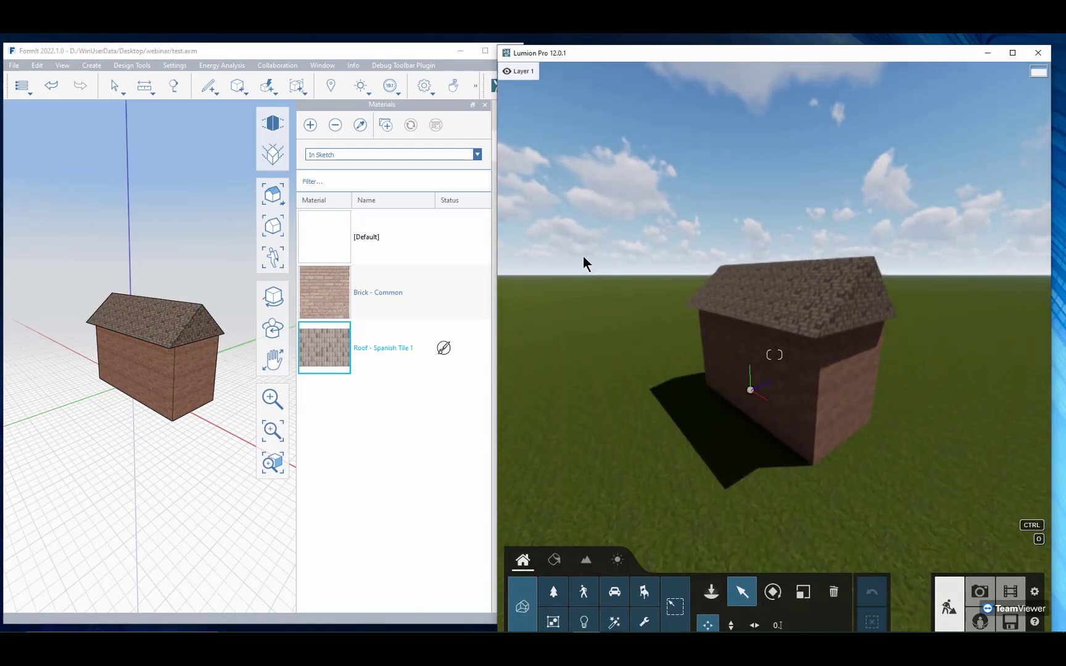
left_click(366, 50)
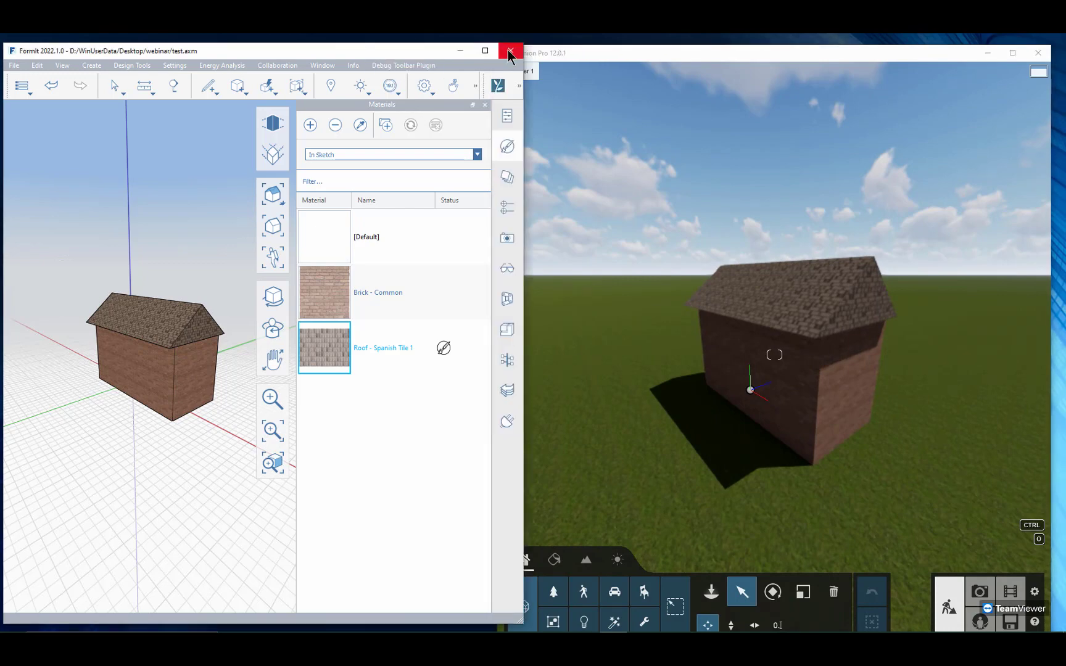
left_click(510, 51)
double_click(623, 55)
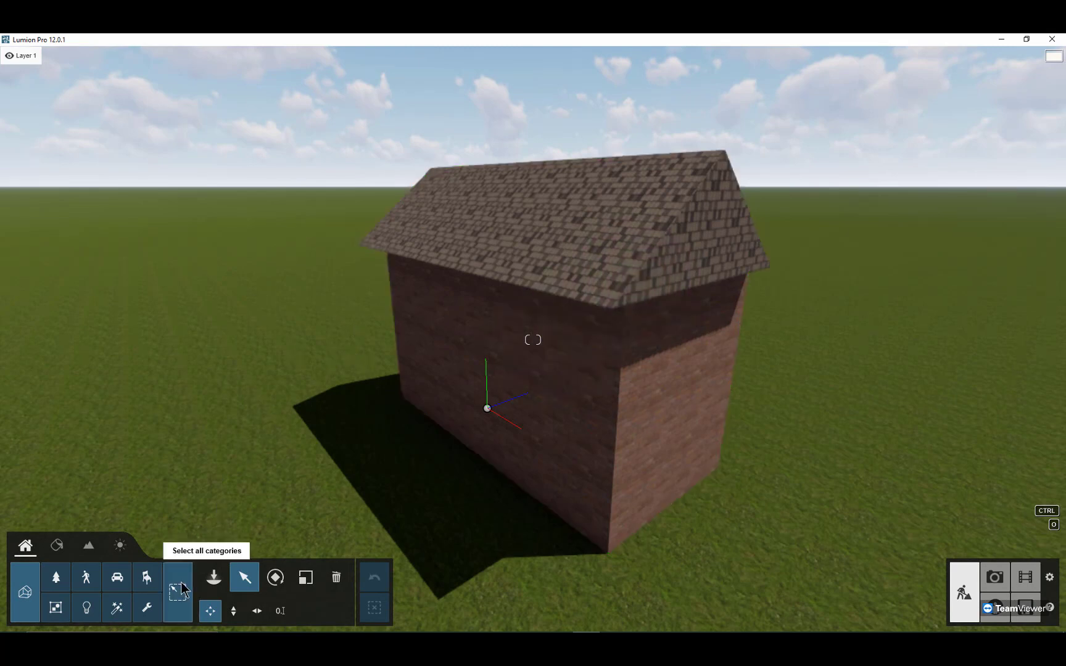
right_click_drag(383, 394, 360, 373)
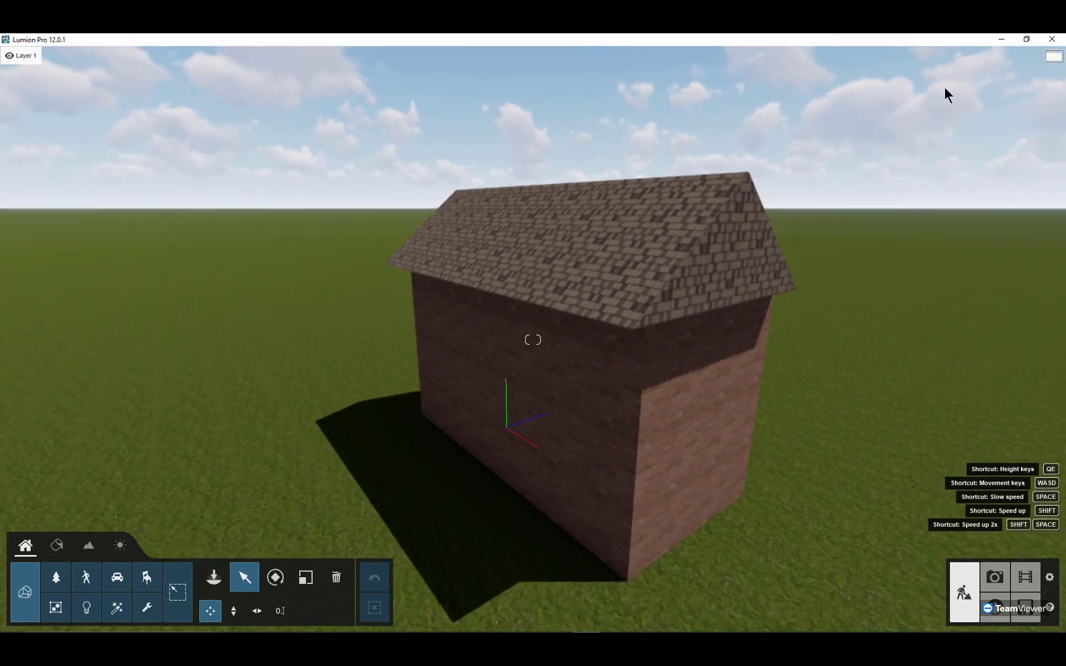
Step: Minimize Lumion and advance the slideshow to the LiveSync for Autodesk FormIt Pro slide
left_click(1001, 39)
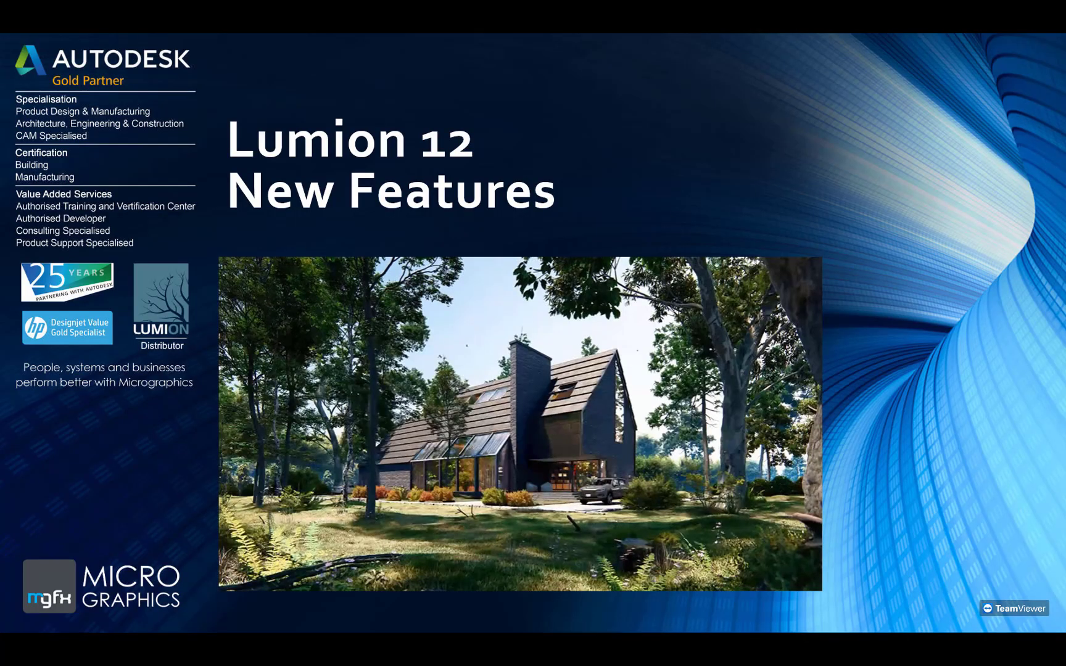
key("Right")
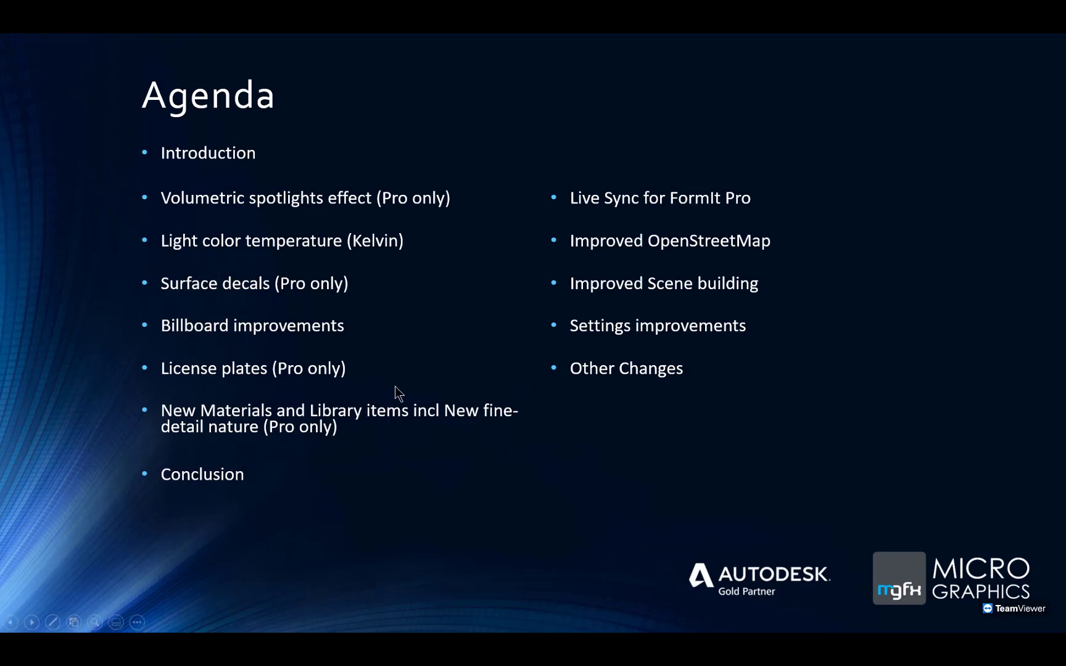
key("Right")
key("Right")
key("Right")
key("Right")
key("Right")
key("Right")
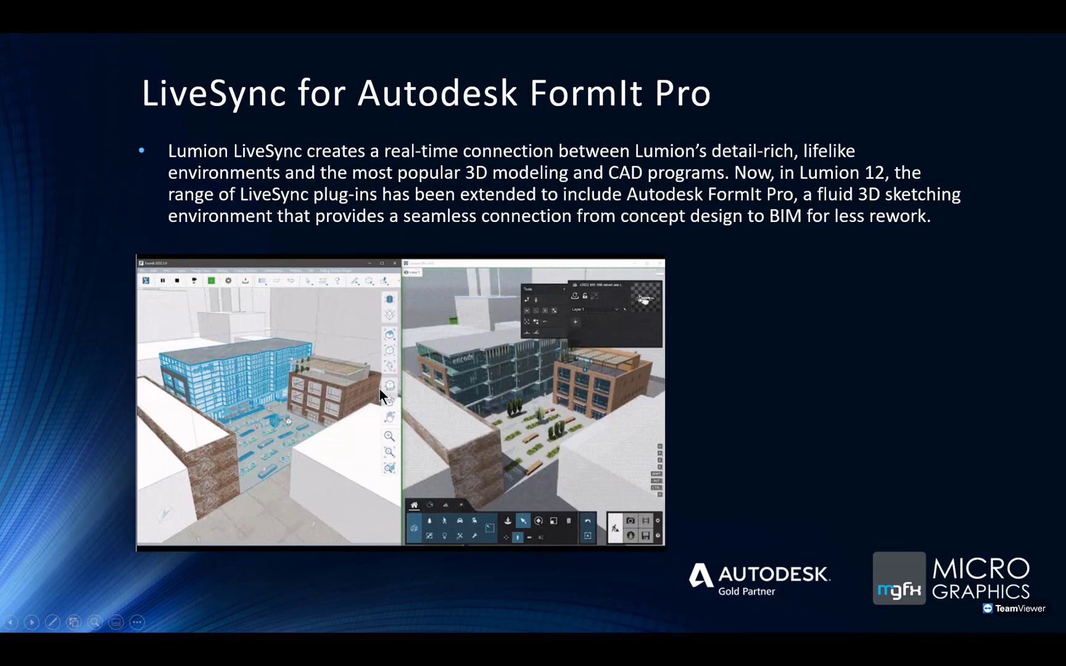
Step: Switch to the Lumion 12.0 release notes in the browser and open the Lumion Community site
scroll(376, 383, "down", 1)
scroll(422, 364, "down", 3)
scroll(421, 364, "up", 2)
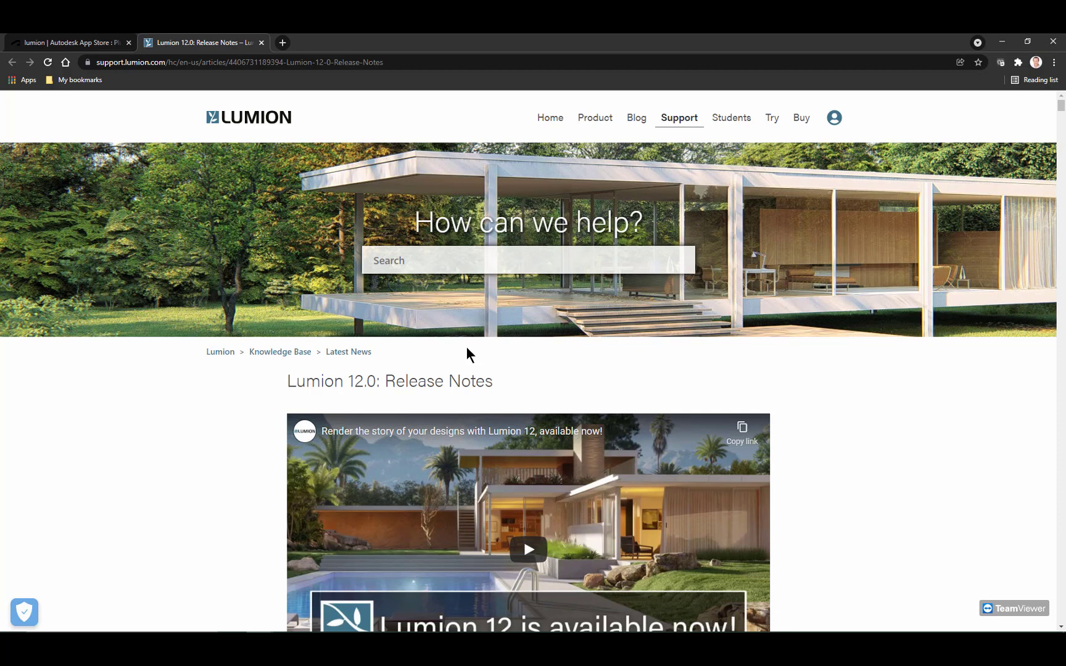
mouse_move(657, 125)
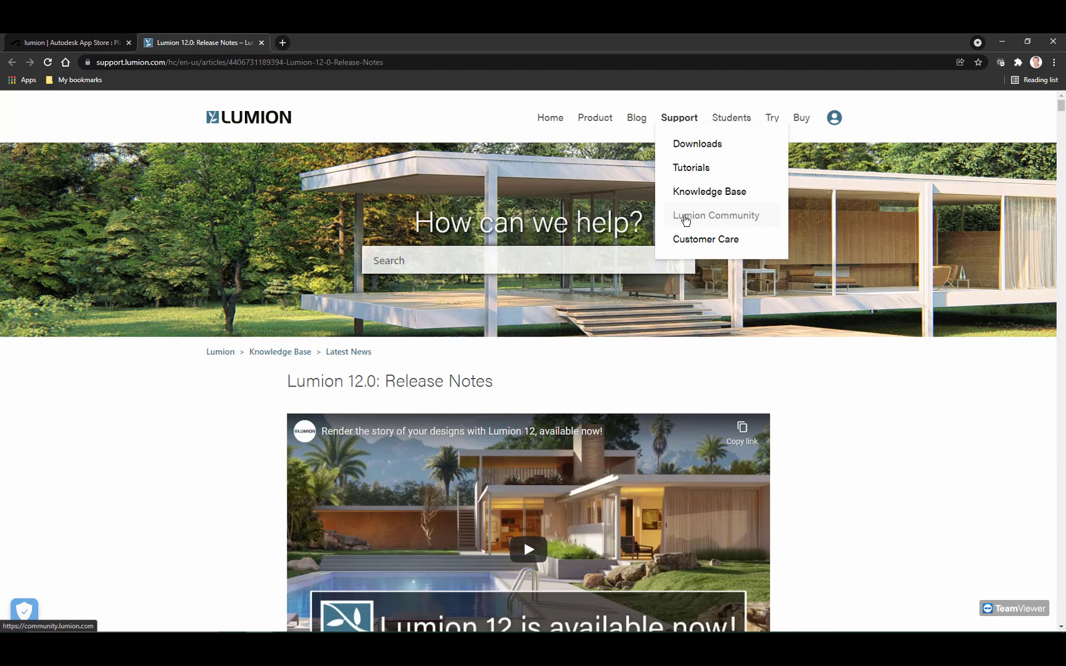
left_click(685, 217)
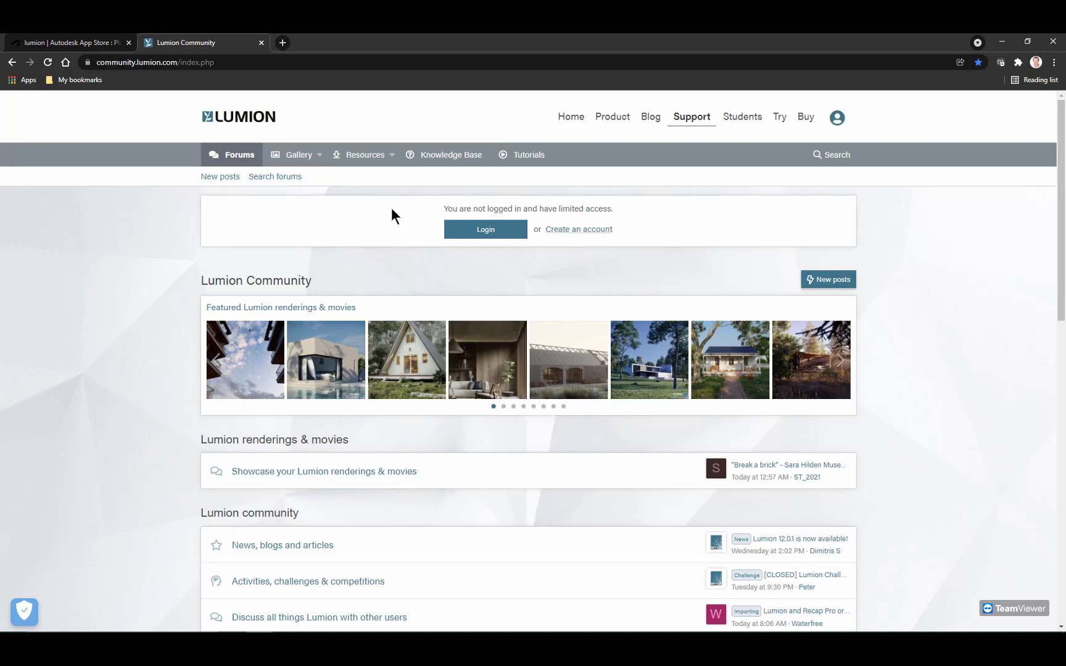
Step: Open the community's Resources page and look through its categories, featured items and downloads
left_click(358, 155)
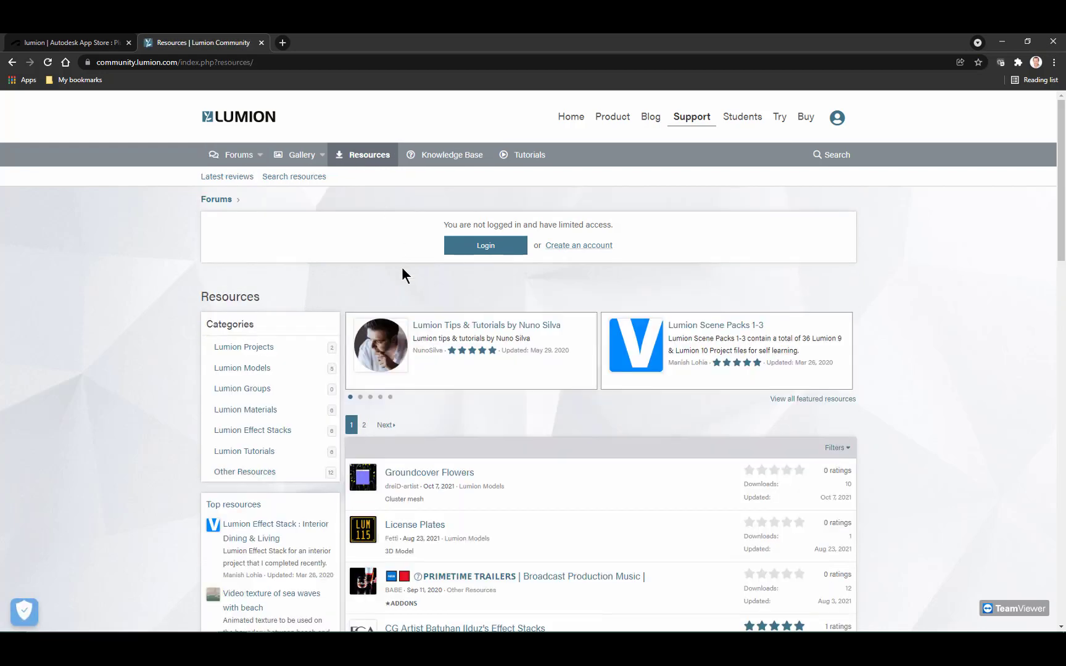
scroll(402, 267, "down", 1)
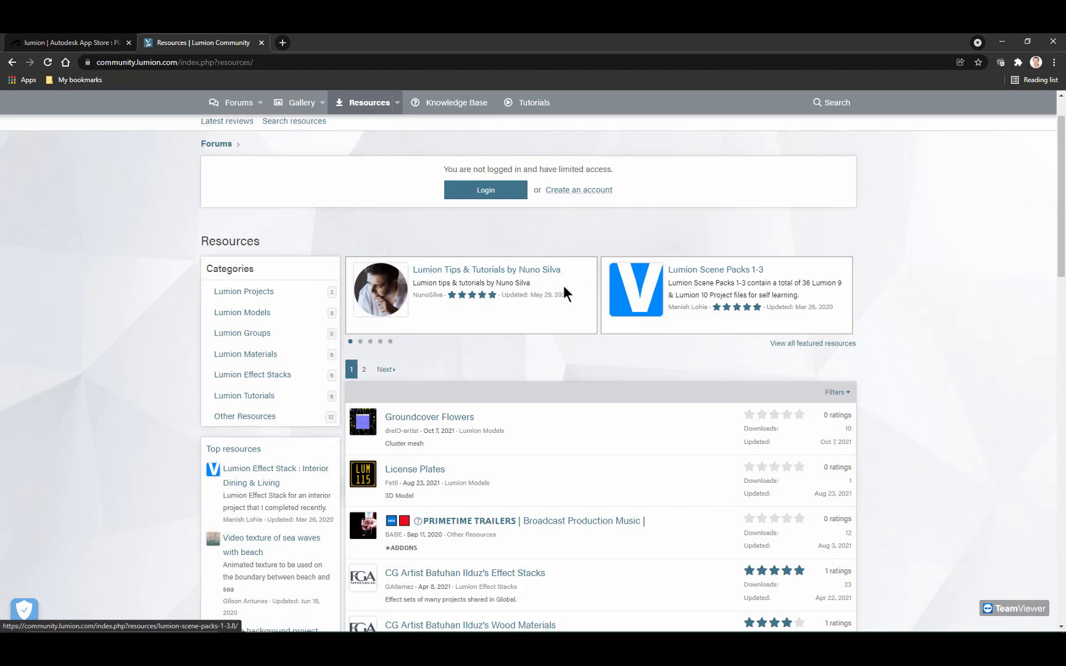
scroll(558, 291, "down", 1)
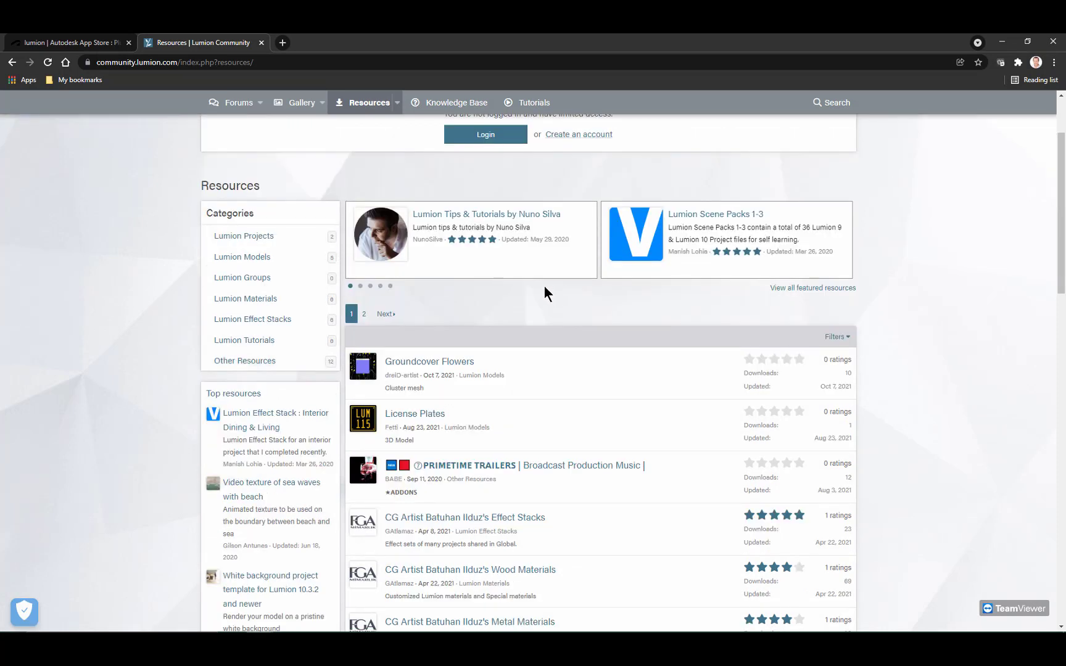
scroll(542, 285, "up", 2)
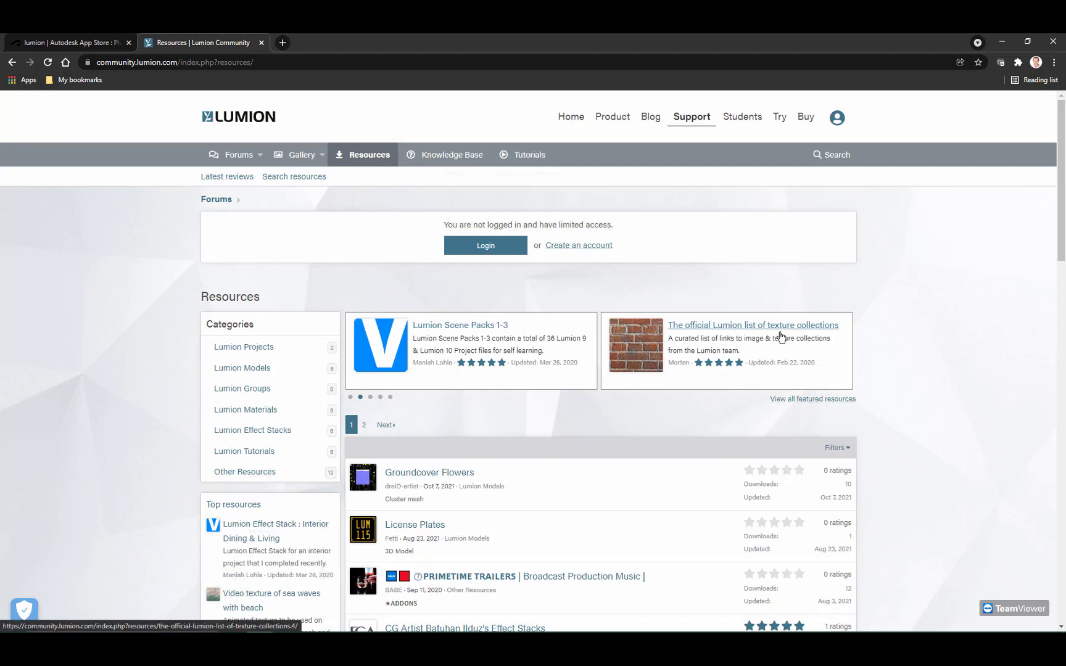
Step: View all featured community resources and open the official texture and 3D model collection lists in separate browser tabs
left_click(795, 402)
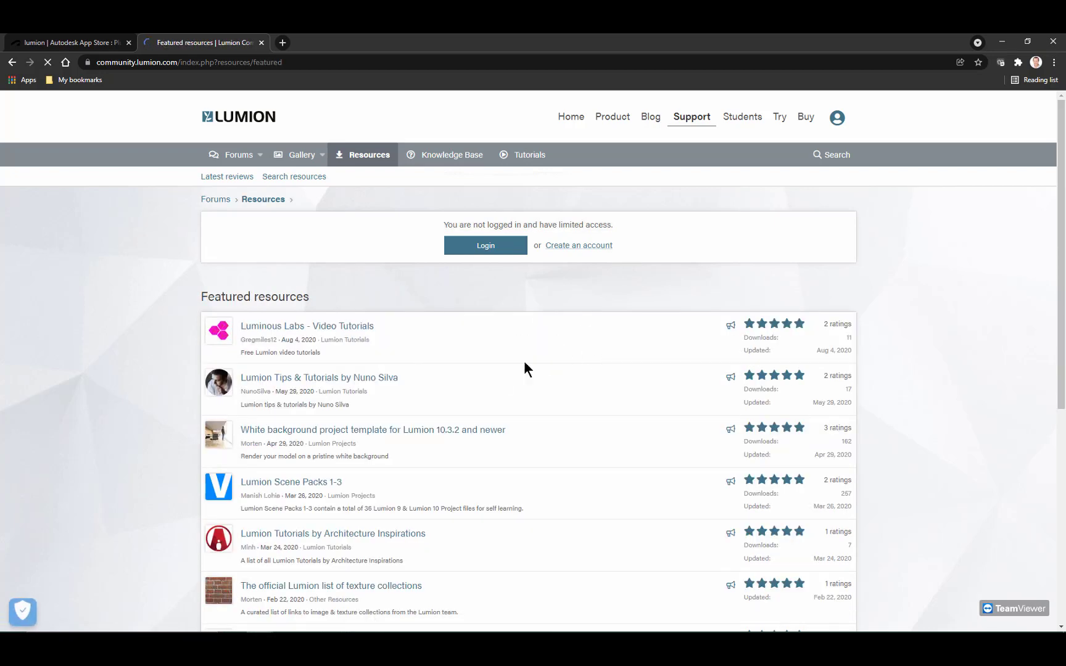
scroll(487, 383, "down", 3)
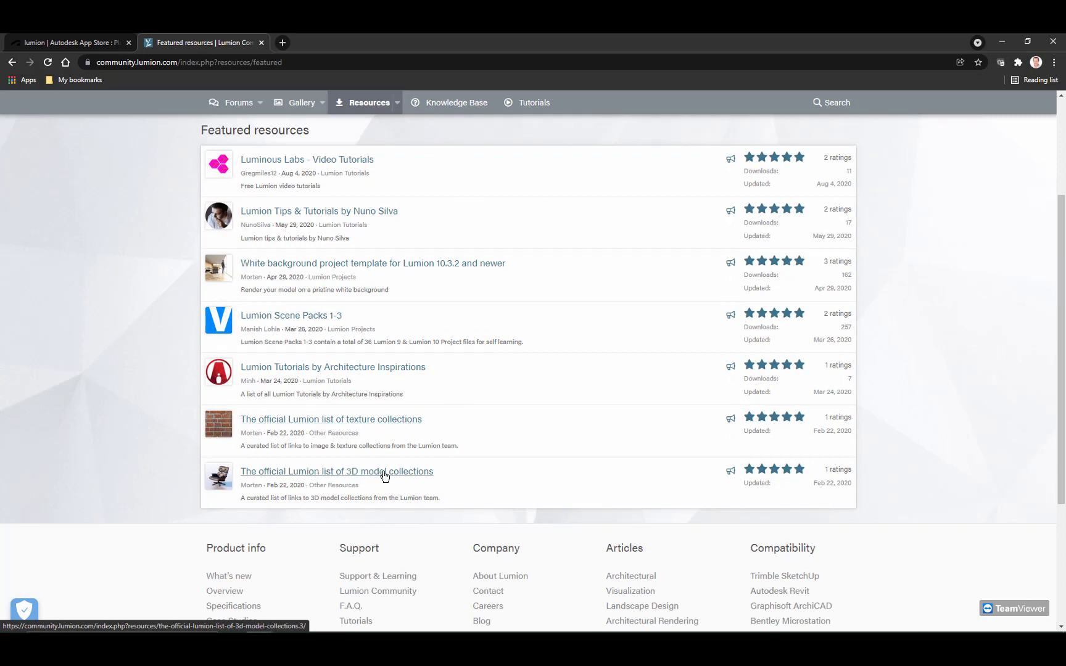
middle_click(382, 421)
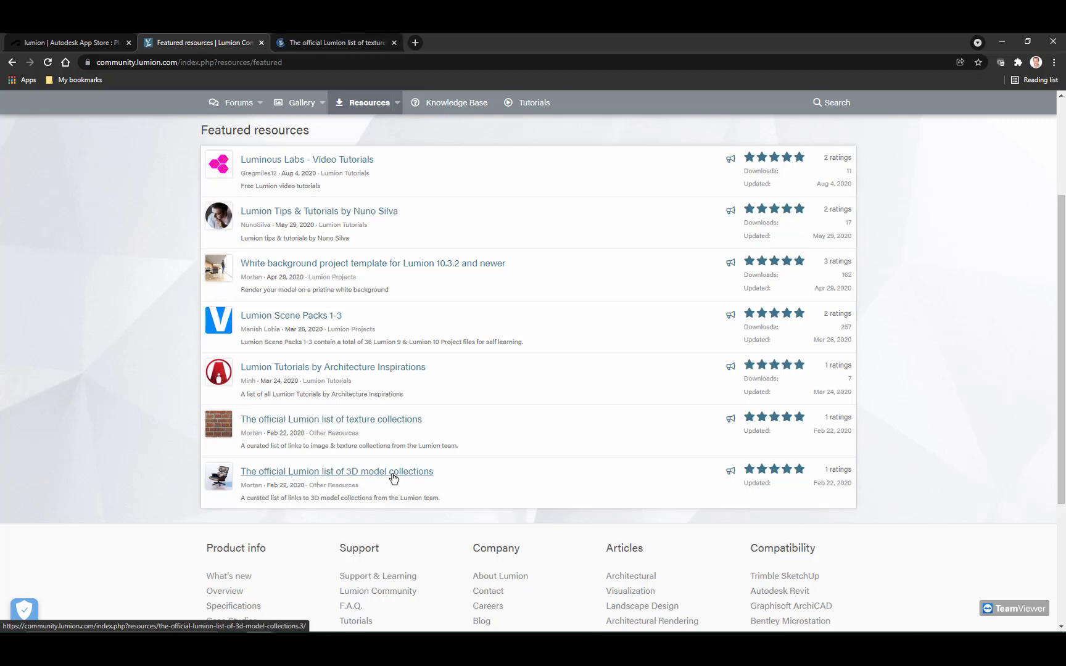
middle_click(395, 475)
Step: Switch to the official list of texture collections and read through its image and texture sources, highlighting the Texturelib.com and Renderhub descriptions
left_click(321, 46)
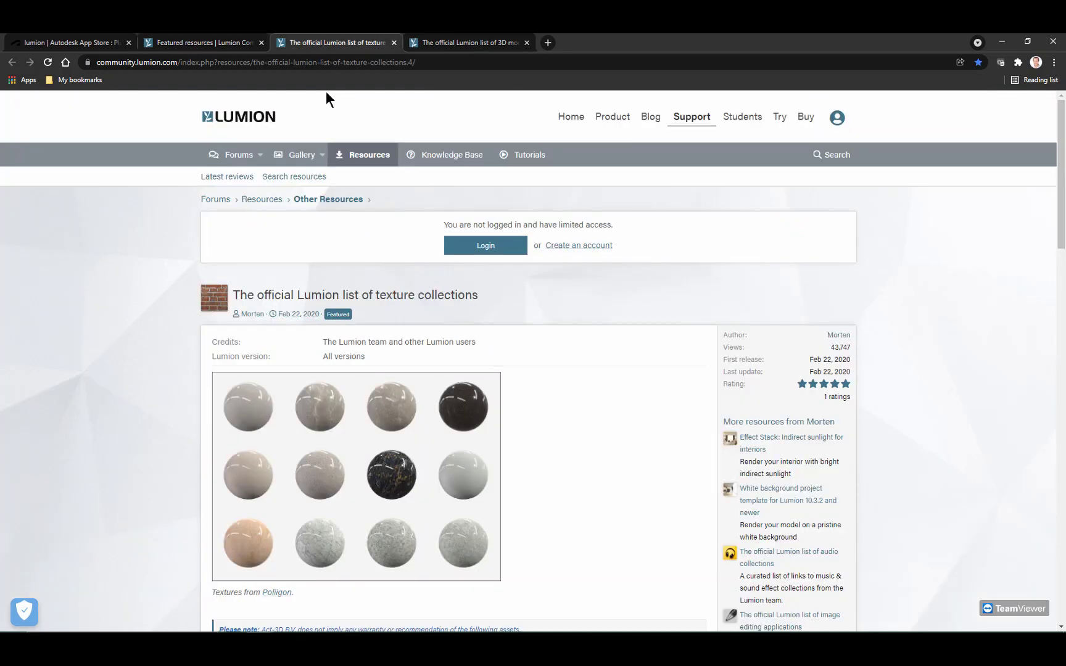
scroll(550, 346, "down", 2)
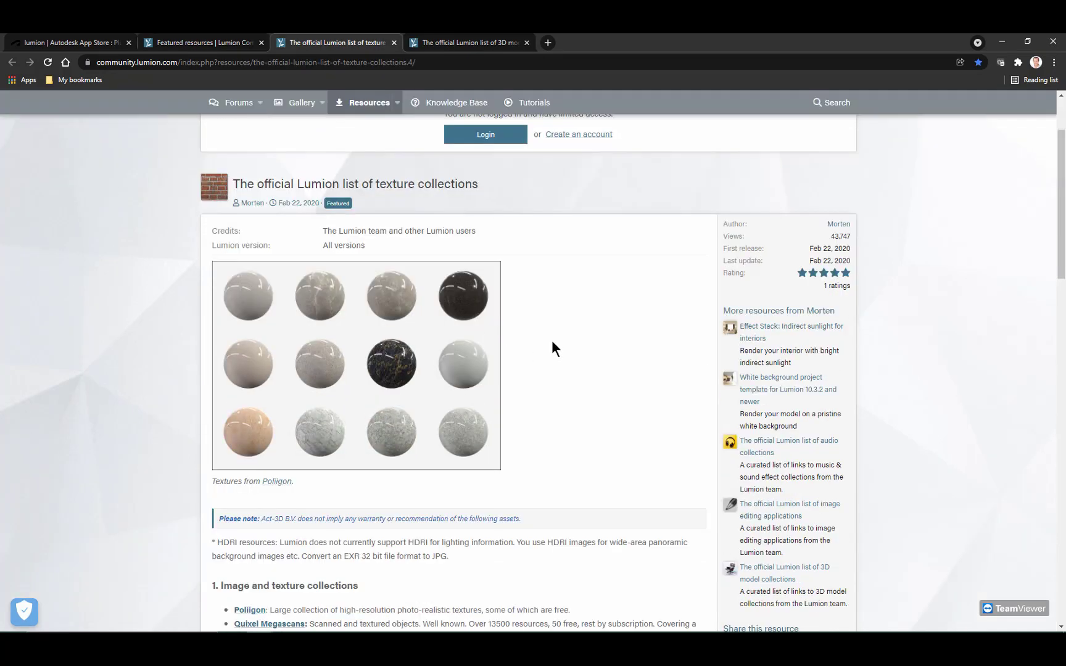
scroll(551, 341, "down", 4)
scroll(549, 340, "down", 3)
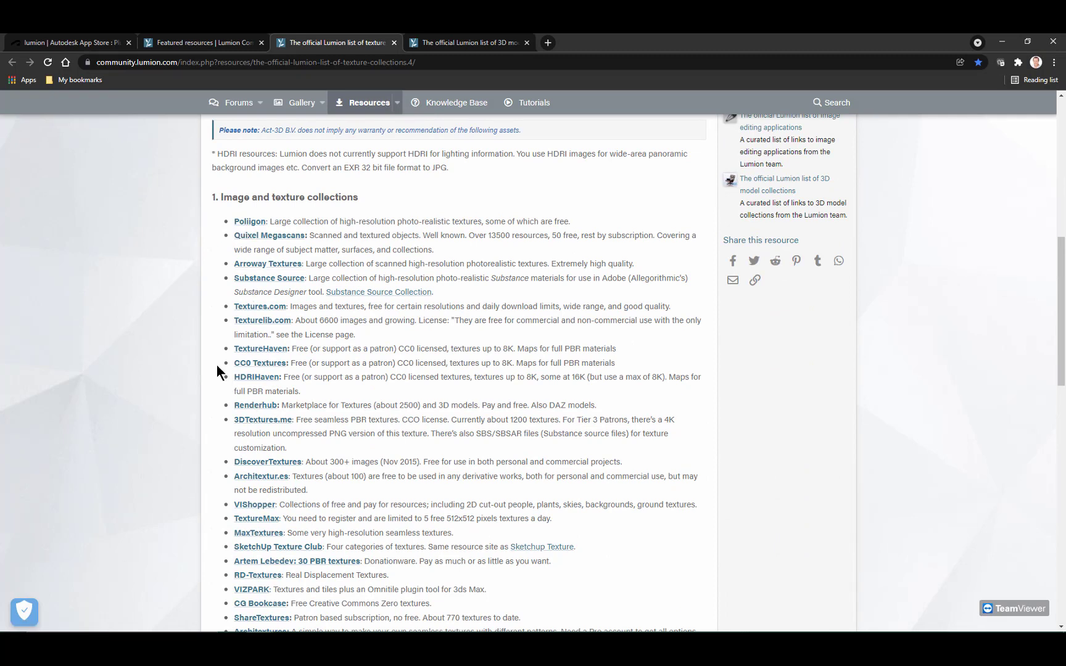
left_click_drag(315, 322, 424, 327)
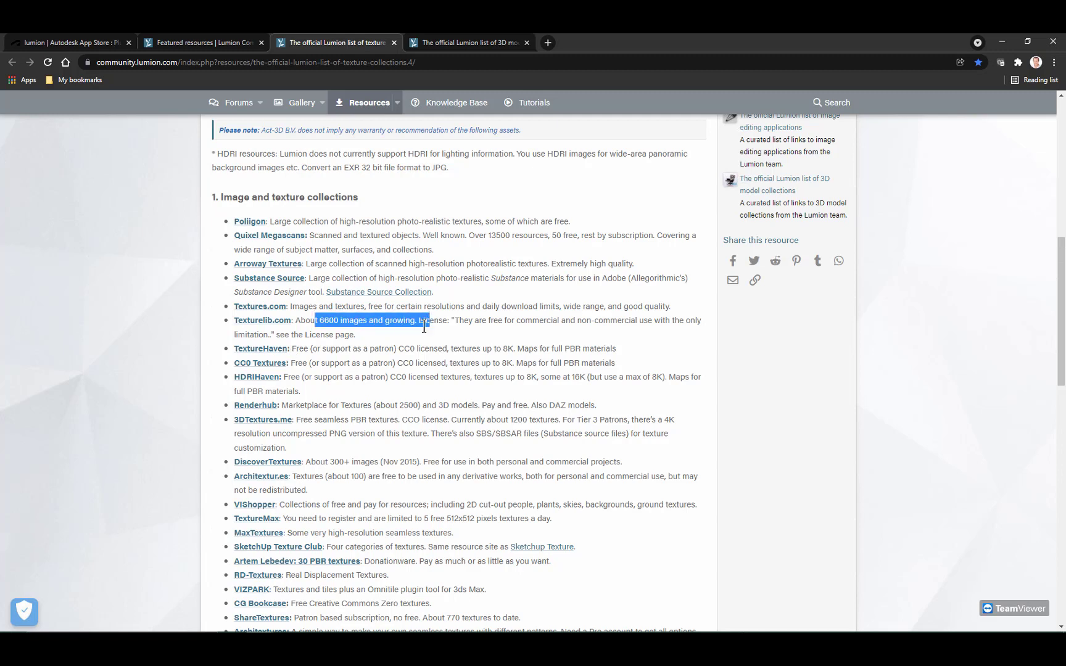
left_click_drag(347, 421, 501, 407)
left_click(430, 427)
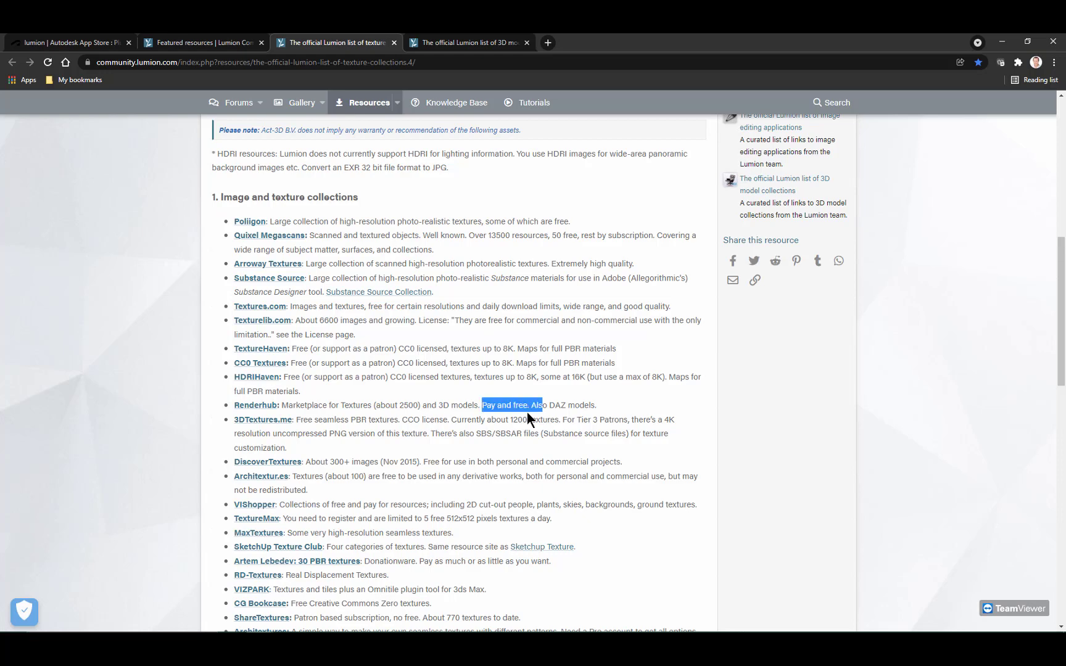
scroll(417, 422, "down", 2)
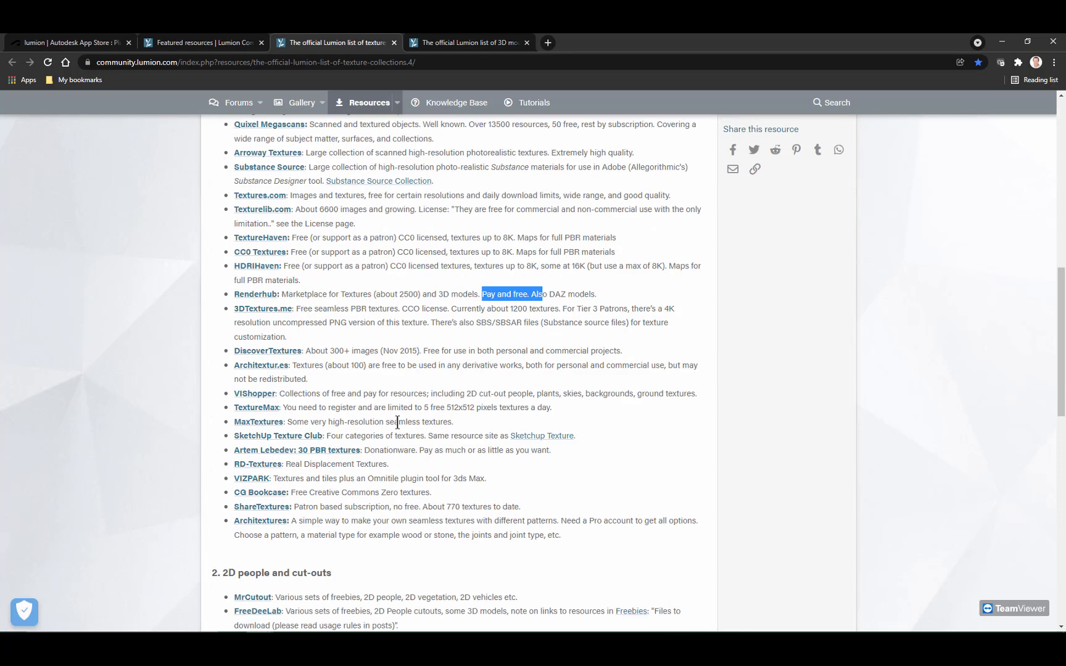
scroll(394, 422, "down", 4)
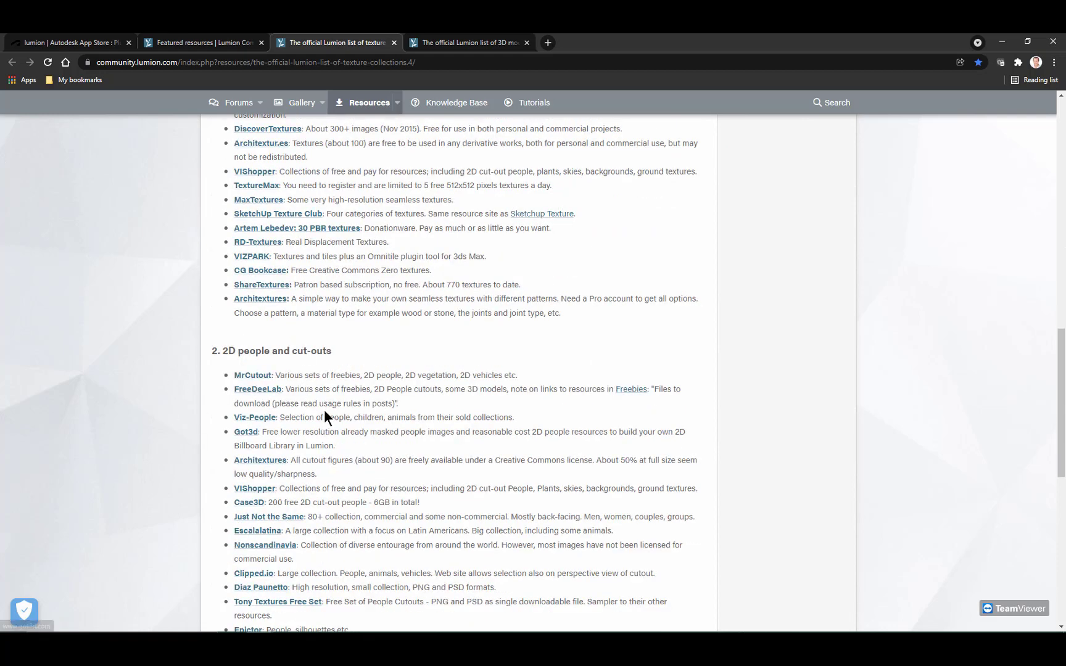
Step: Examine the 2D people and cut-outs and stock photos sections, highlighting the MrCutout description
scroll(322, 410, "down", 2)
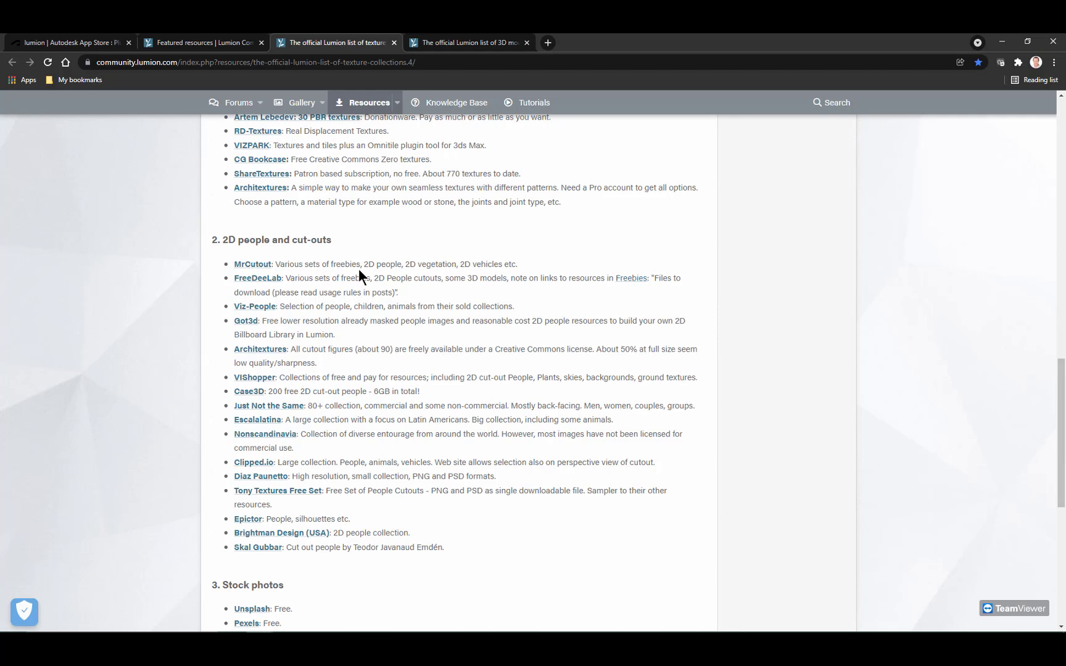
left_click_drag(361, 264, 533, 266)
left_click_drag(299, 265, 487, 266)
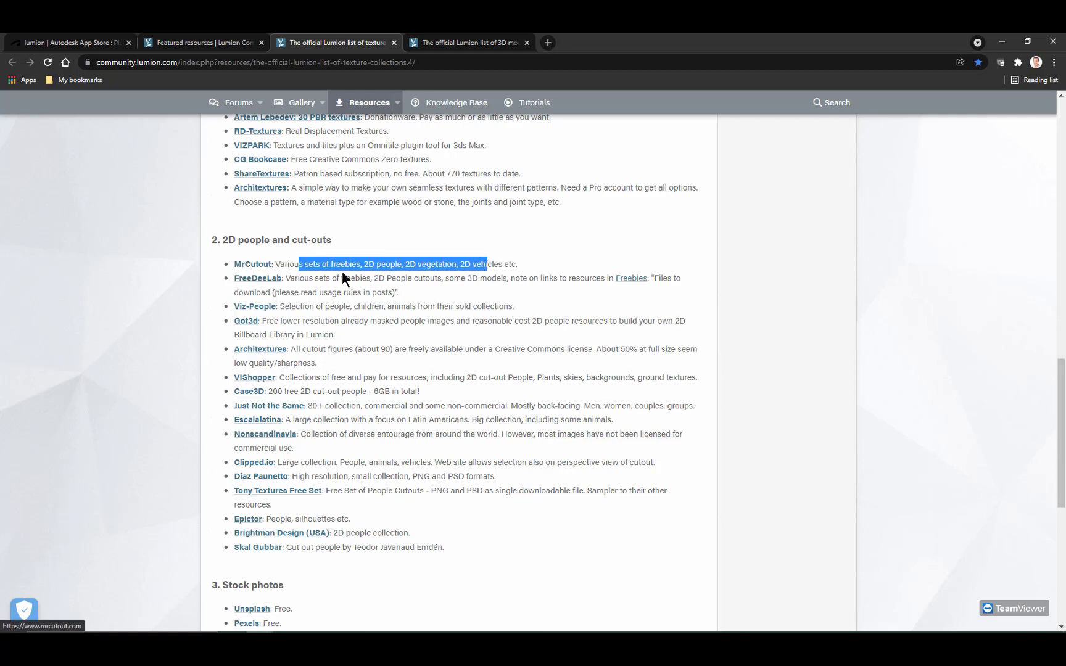
scroll(435, 402, "down", 1)
scroll(433, 402, "down", 1)
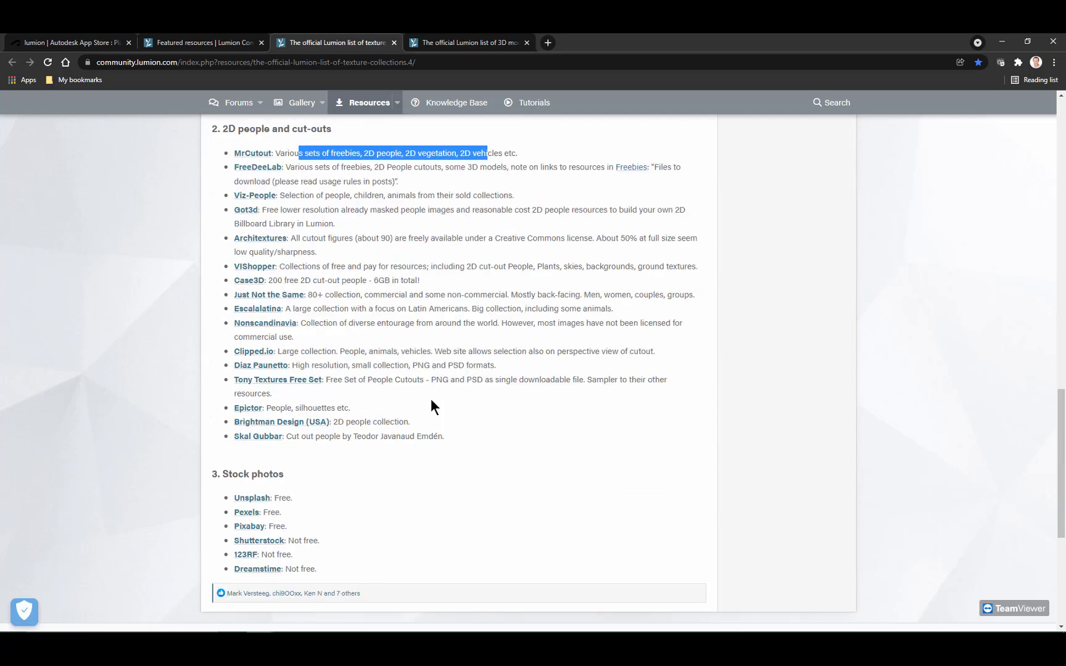
scroll(431, 399, "up", 10)
Step: Switch to the official list of 3D model collections and examine the large free libraries and manufacturers' free furniture models
left_click(437, 43)
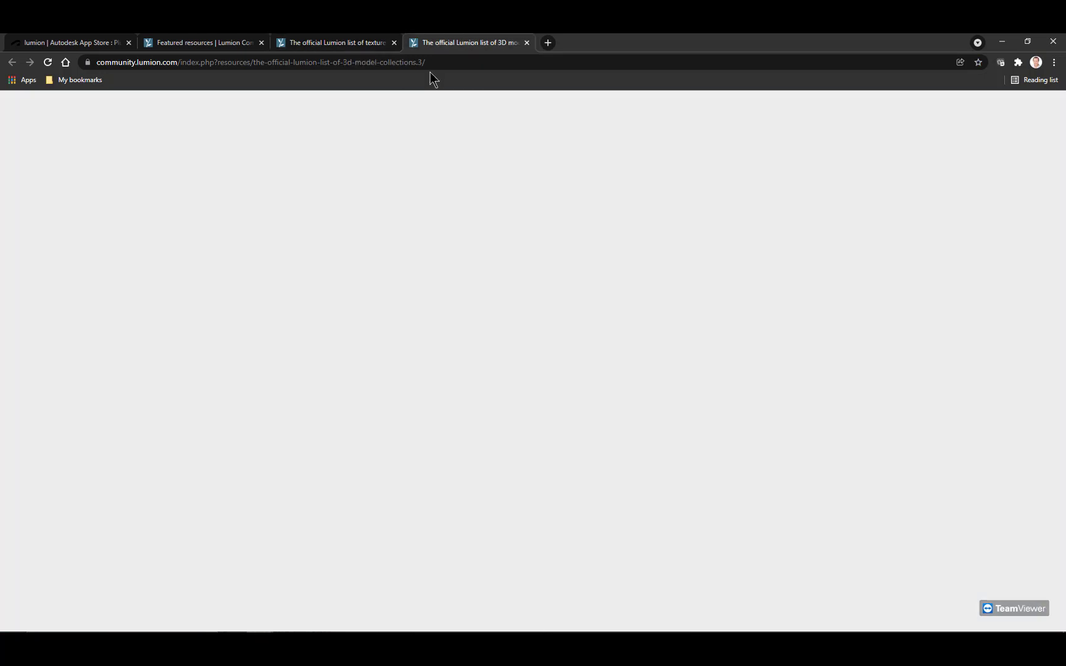
scroll(340, 383, "down", 2)
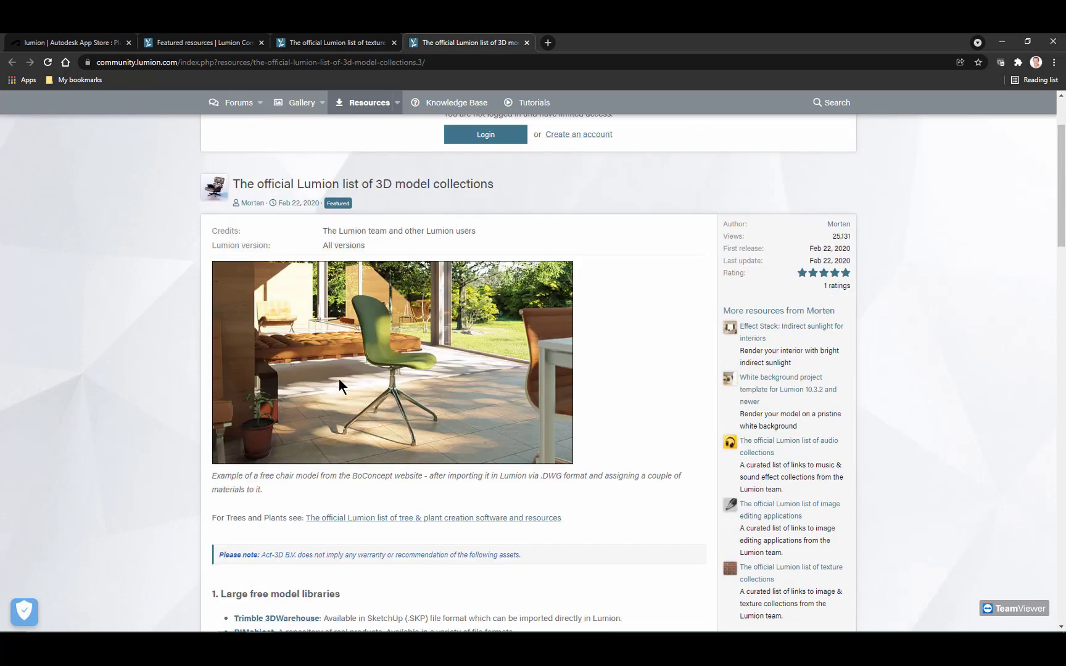
scroll(336, 380, "down", 6)
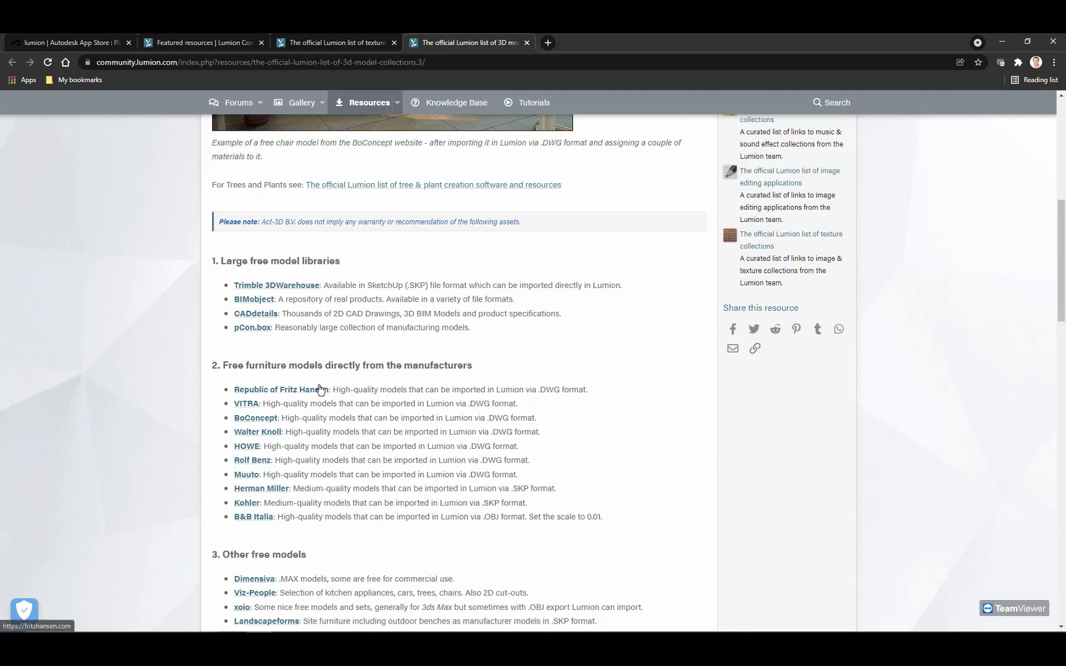
scroll(339, 425, "down", 2)
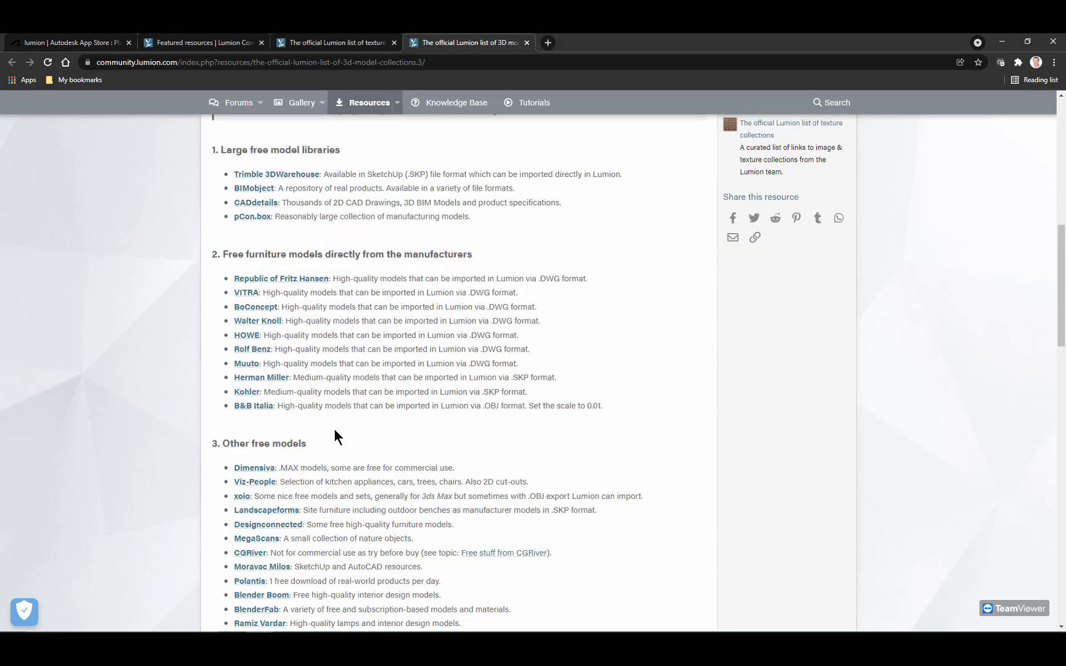
left_click_drag(300, 341, 495, 337)
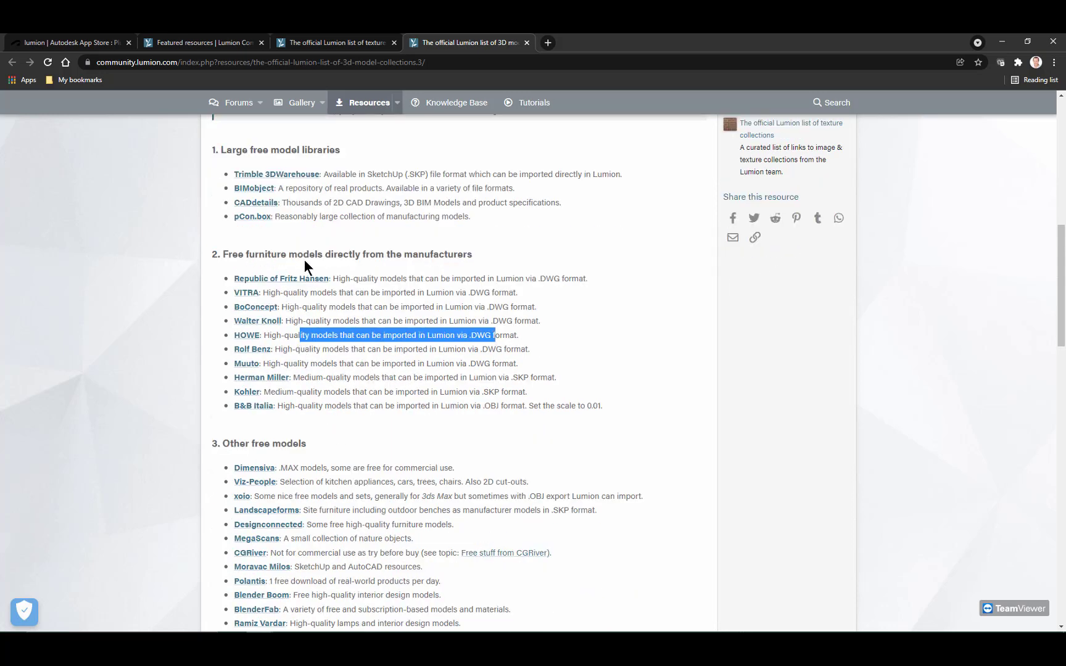
left_click_drag(288, 349, 512, 349)
scroll(395, 432, "down", 1)
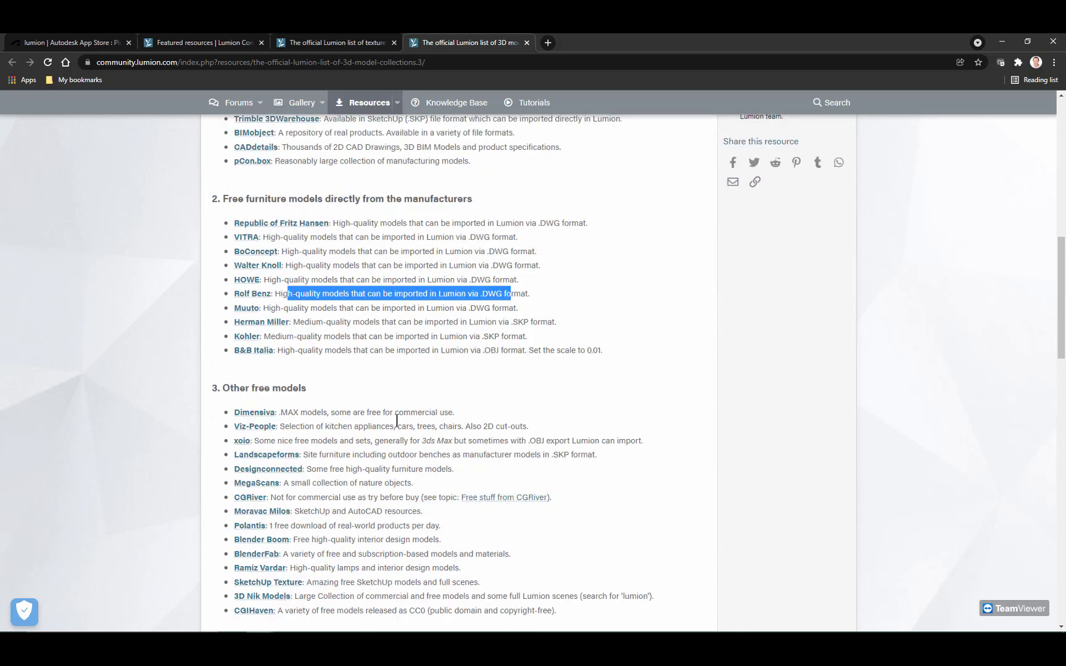
Step: Highlight the import format descriptions of the Rolf Benz, Kohler and B&B Italia furniture models
left_click_drag(403, 293, 496, 294)
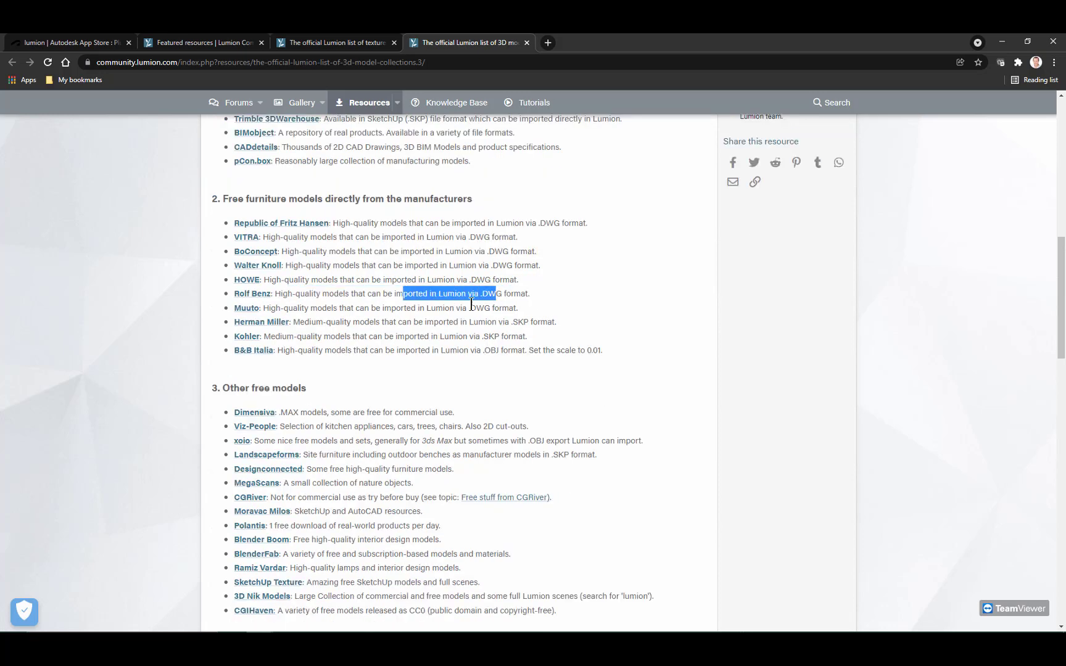
left_click_drag(417, 338, 509, 337)
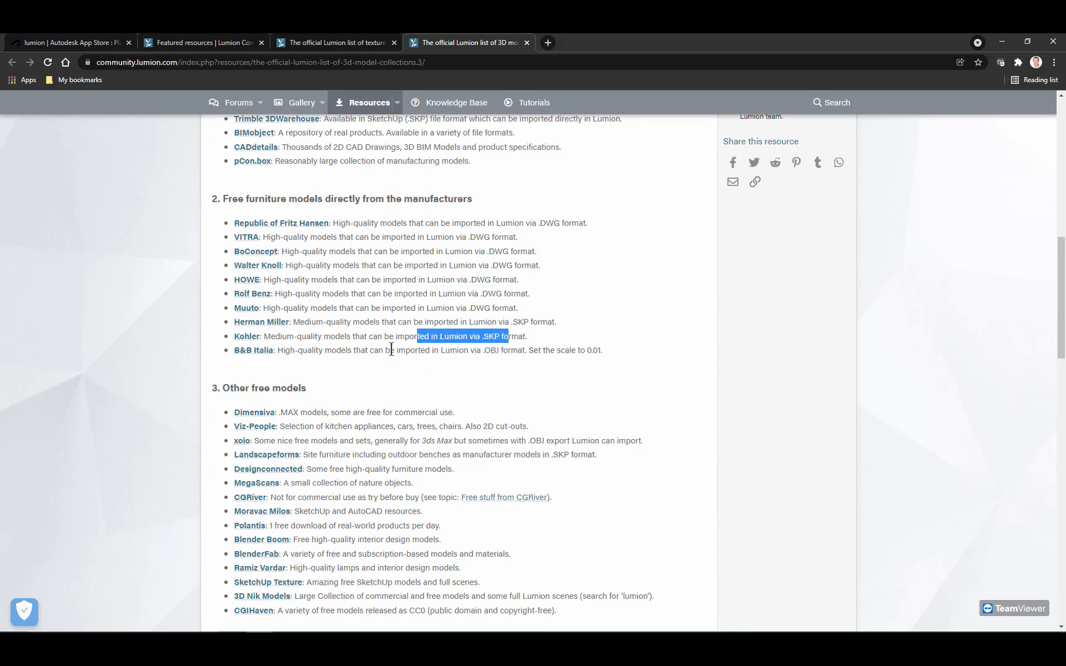
left_click_drag(390, 350, 491, 351)
left_click_drag(437, 295, 487, 294)
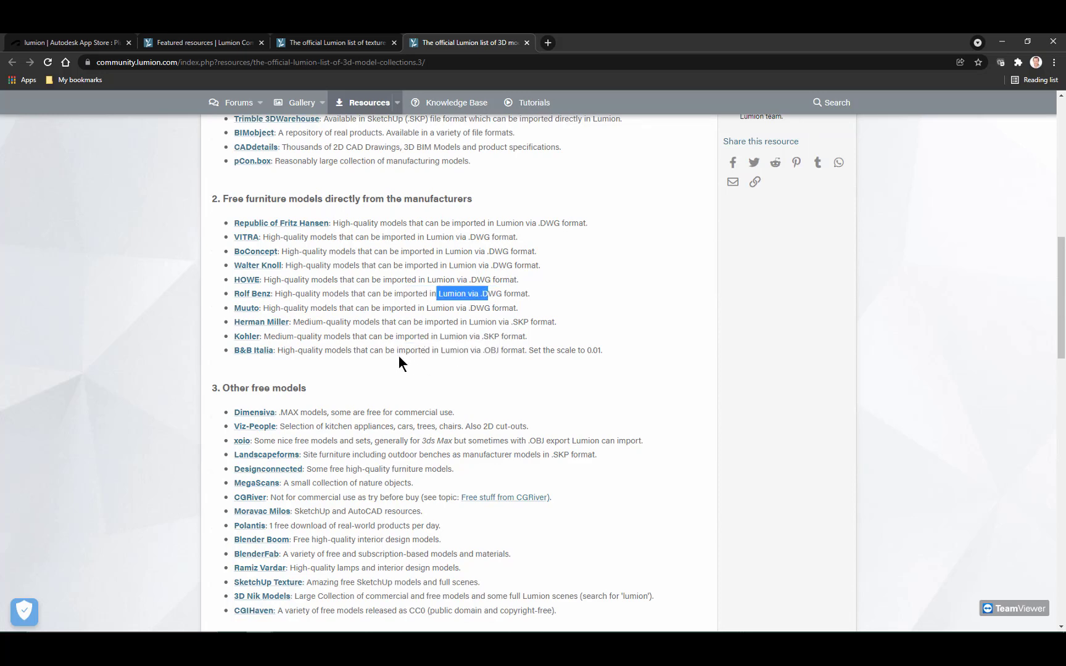
Step: Look through the other free models, commercial models and static 3D people sections, then return to the start of the page
scroll(383, 364, "down", 2)
scroll(309, 407, "down", 2)
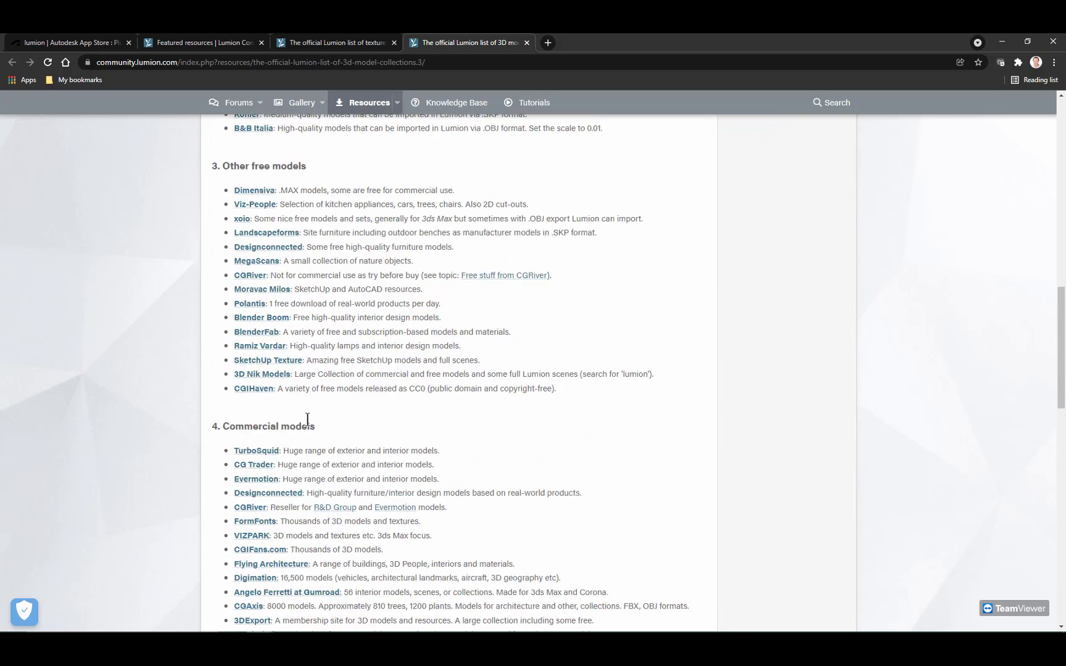
scroll(307, 419, "down", 5)
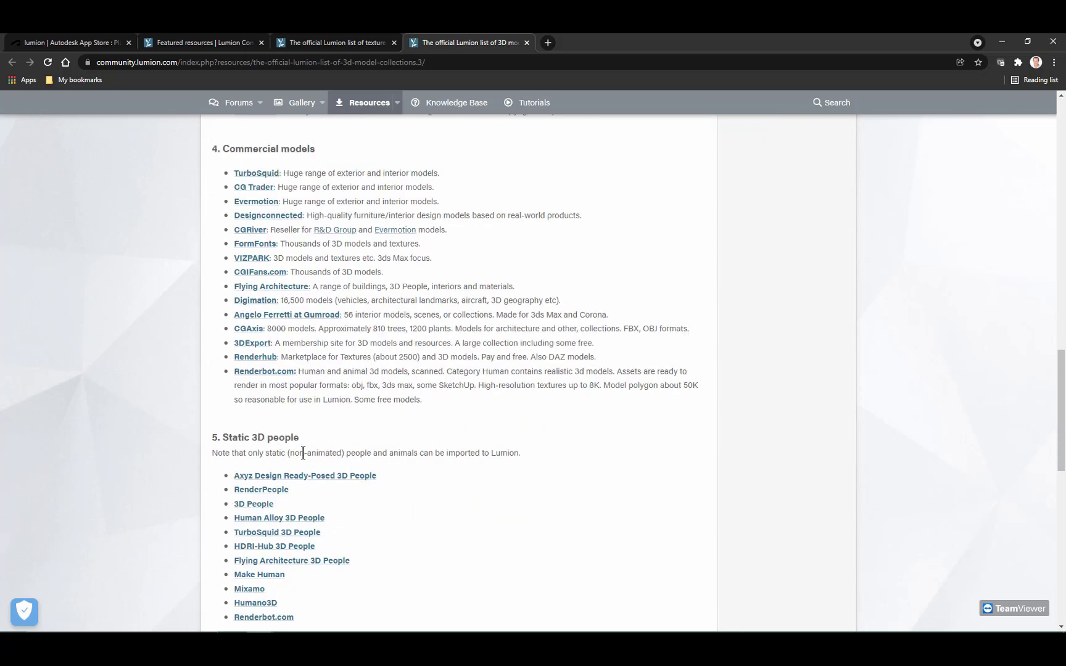
scroll(303, 454, "up", 15)
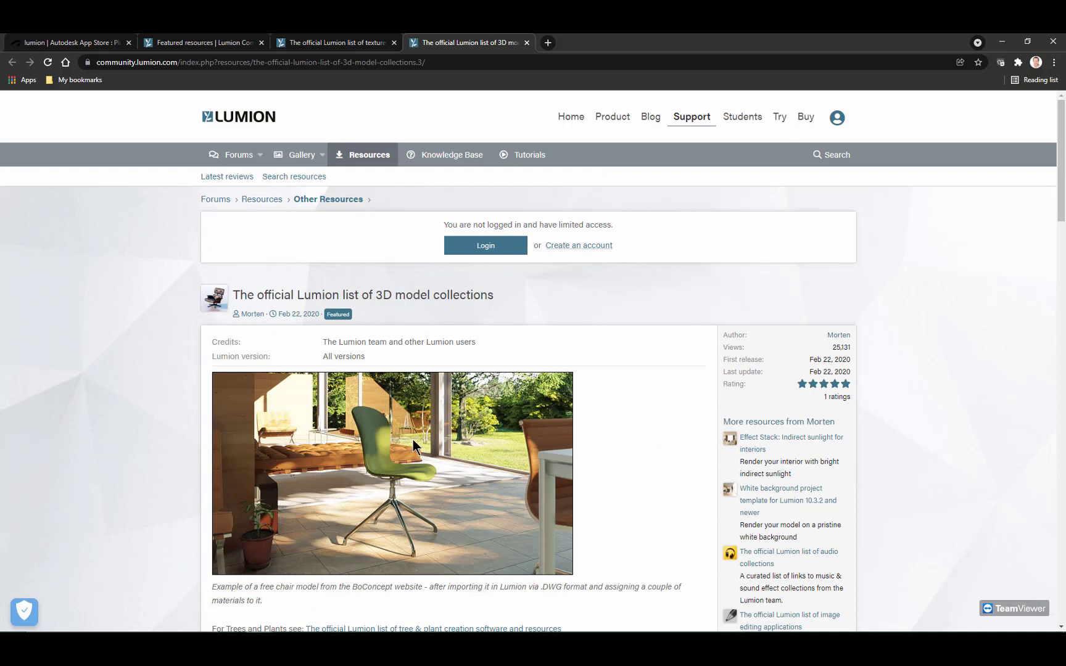
Step: Sign in to the Lumion account with the prefilled credentials and open the account overview page
mouse_move(690, 124)
left_click(837, 123)
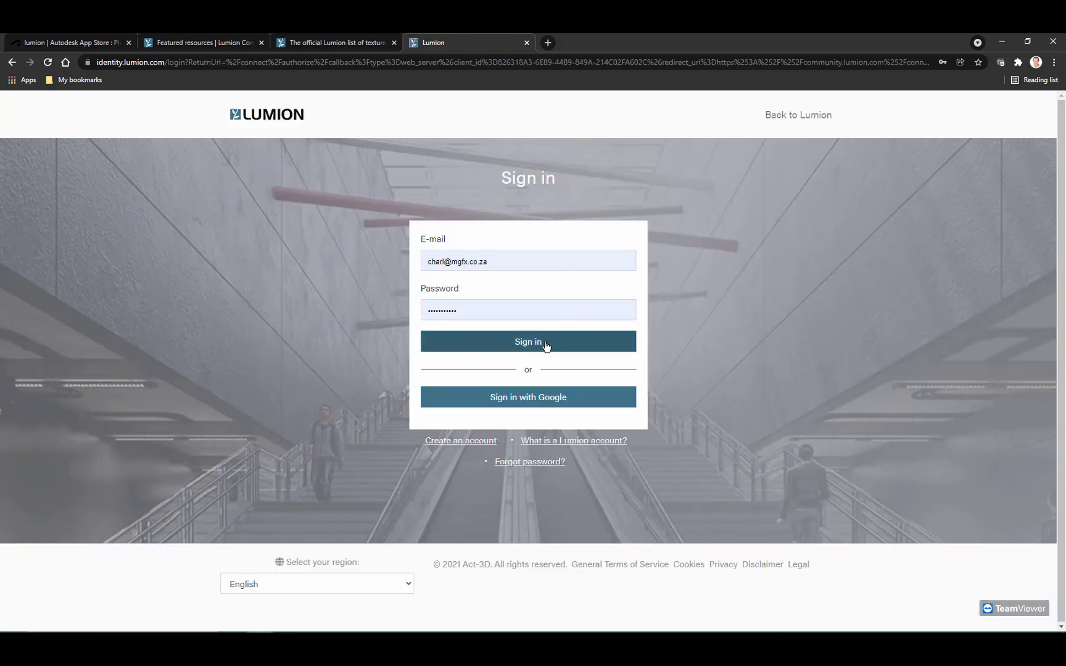
left_click(540, 343)
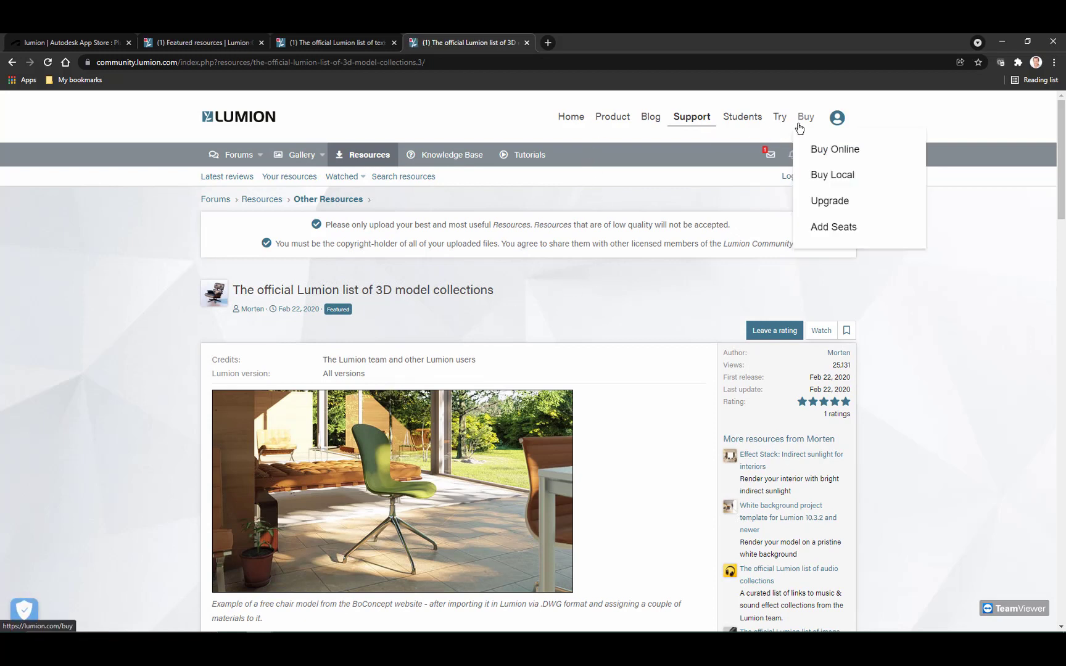
left_click(837, 120)
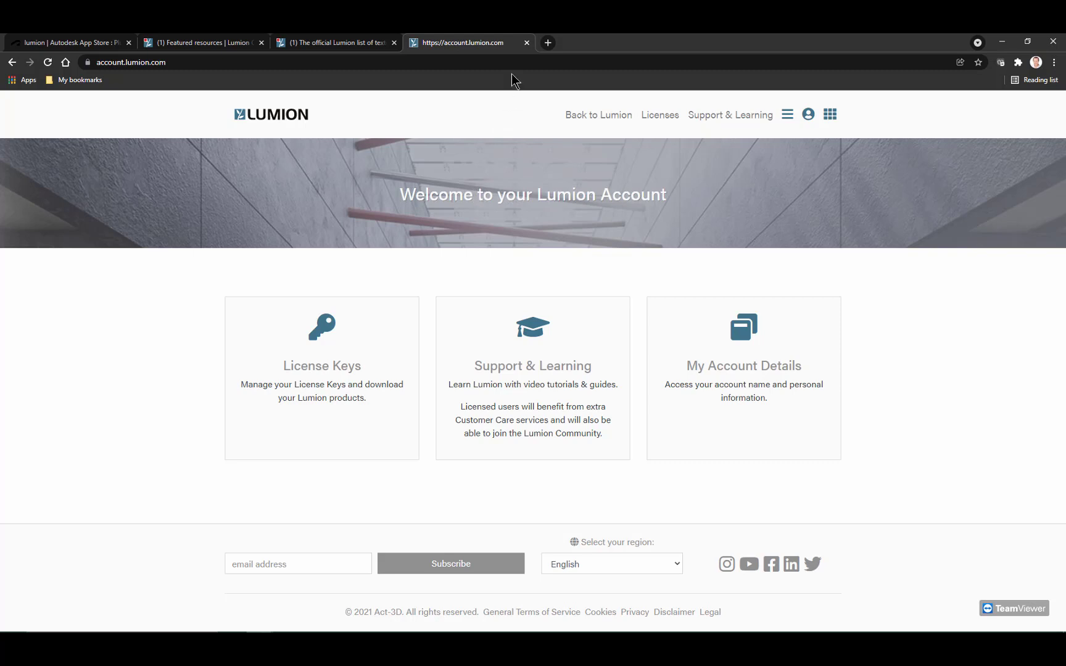
Step: Close the Lumion account and community tabs and the Autodesk App Store window to return to the slideshow
left_click(526, 43)
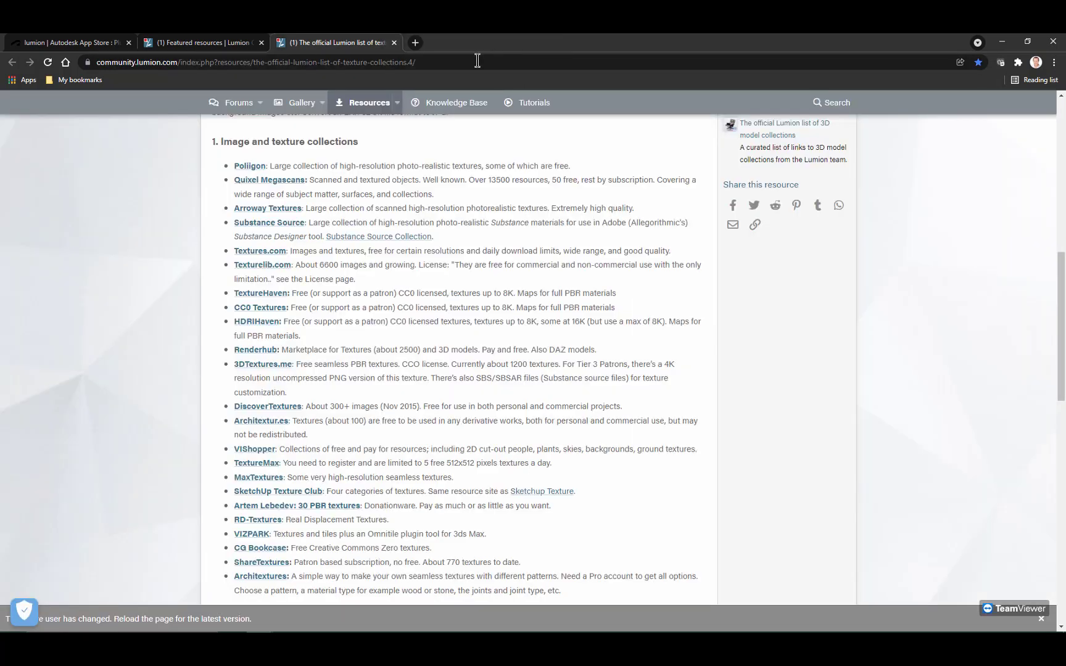
left_click(394, 43)
left_click(262, 43)
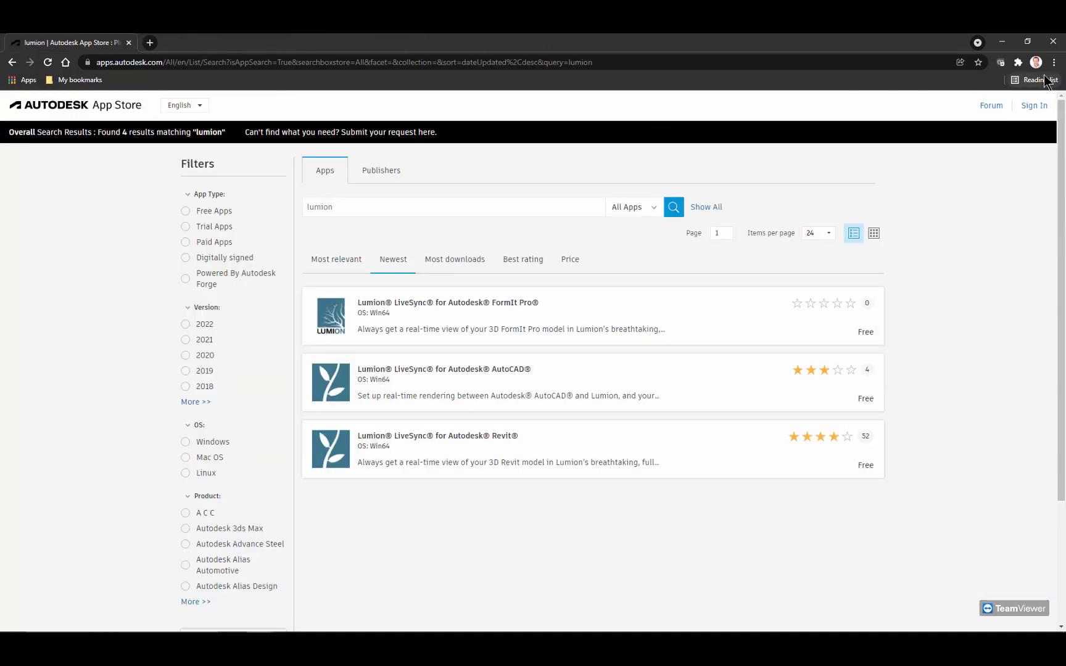
left_click(1048, 44)
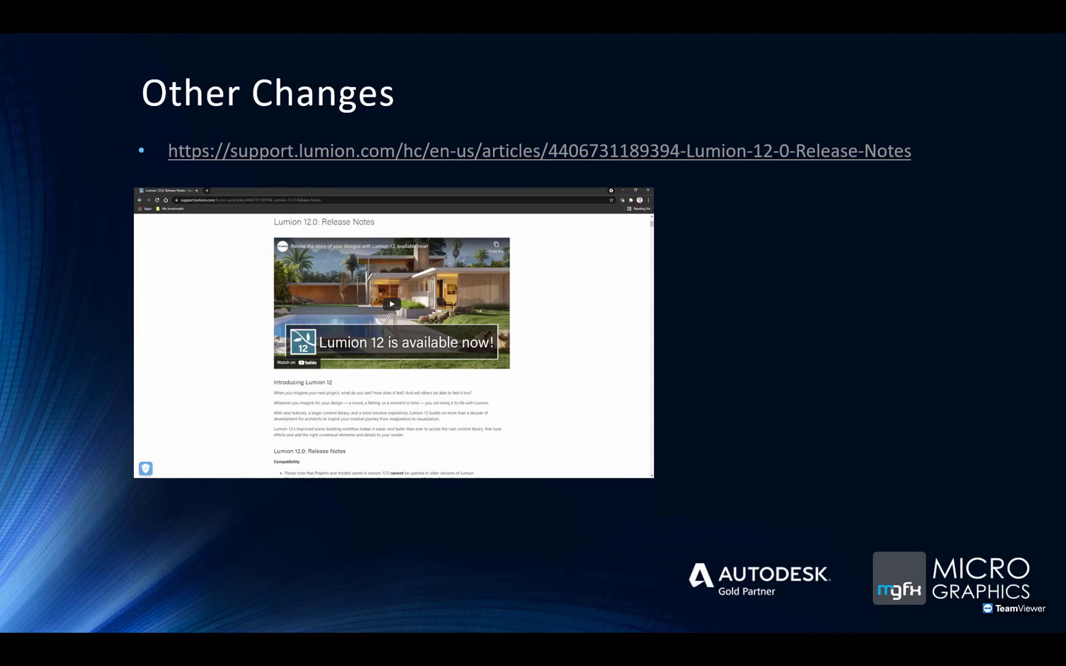
Step: Open the Lumion 12.0 release notes linked on the slide and look through the introduction and compatibility notes
left_click(193, 136)
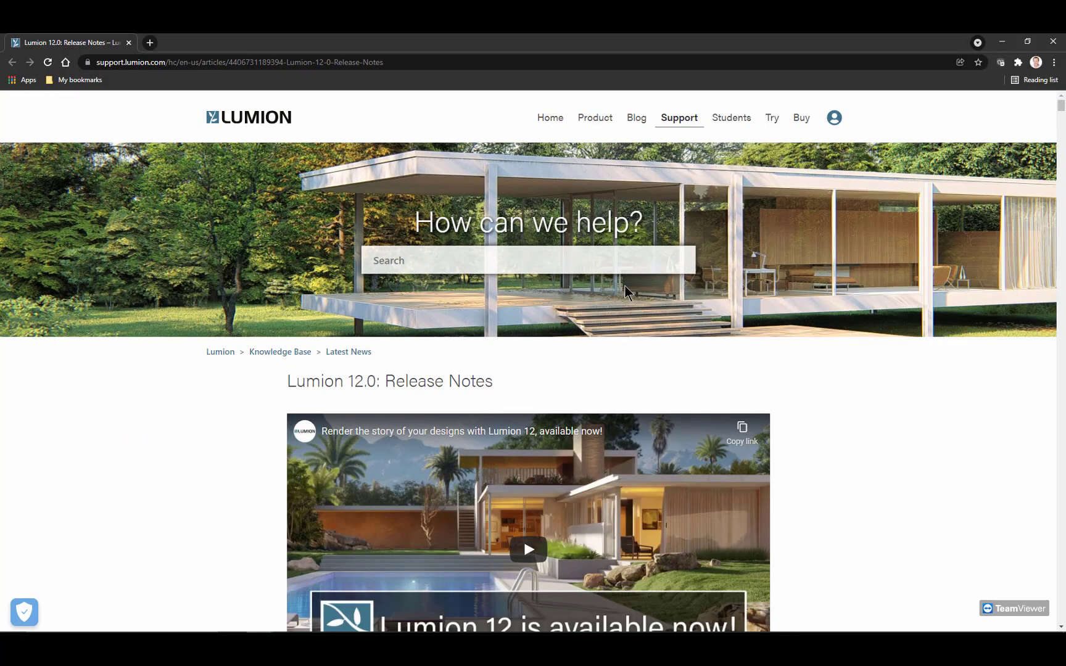
scroll(627, 291, "down", 3)
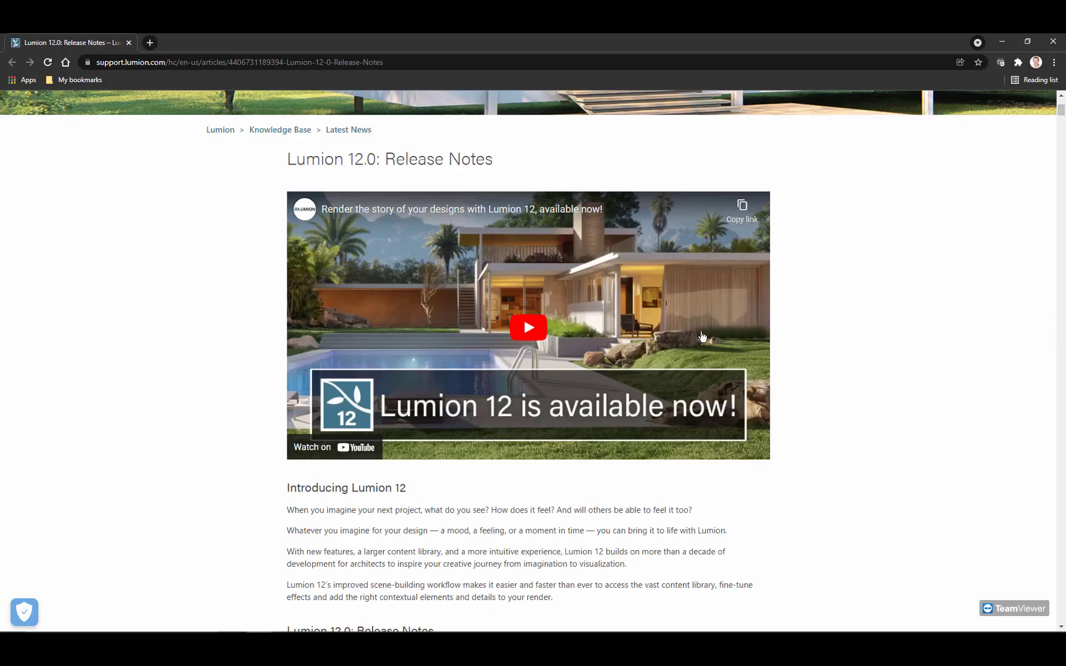
scroll(702, 336, "down", 3)
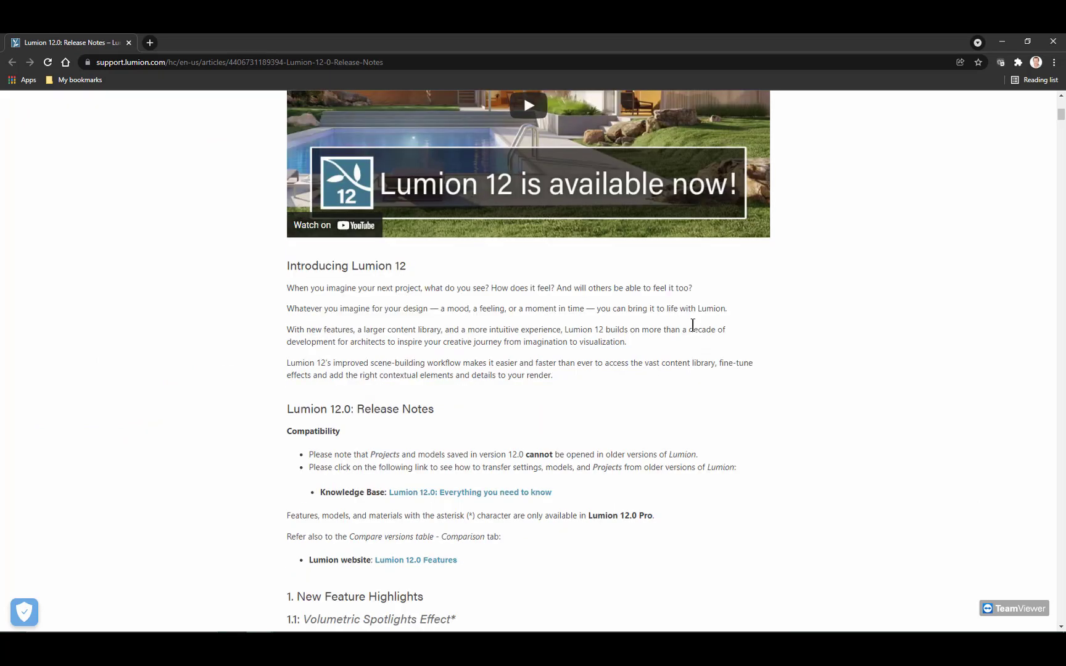
scroll(694, 321, "down", 3)
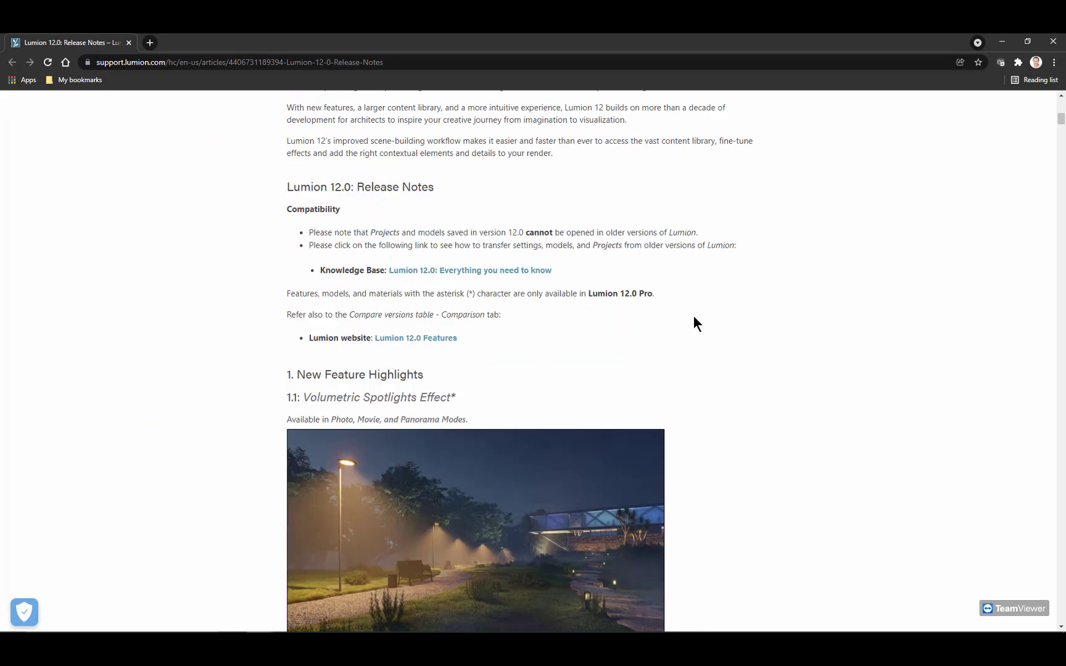
Step: Look through the release notes from the move effect improvements and New Context Menu section to LiveSync for Autodesk FormIt
left_click_drag(1061, 122, 1027, 303)
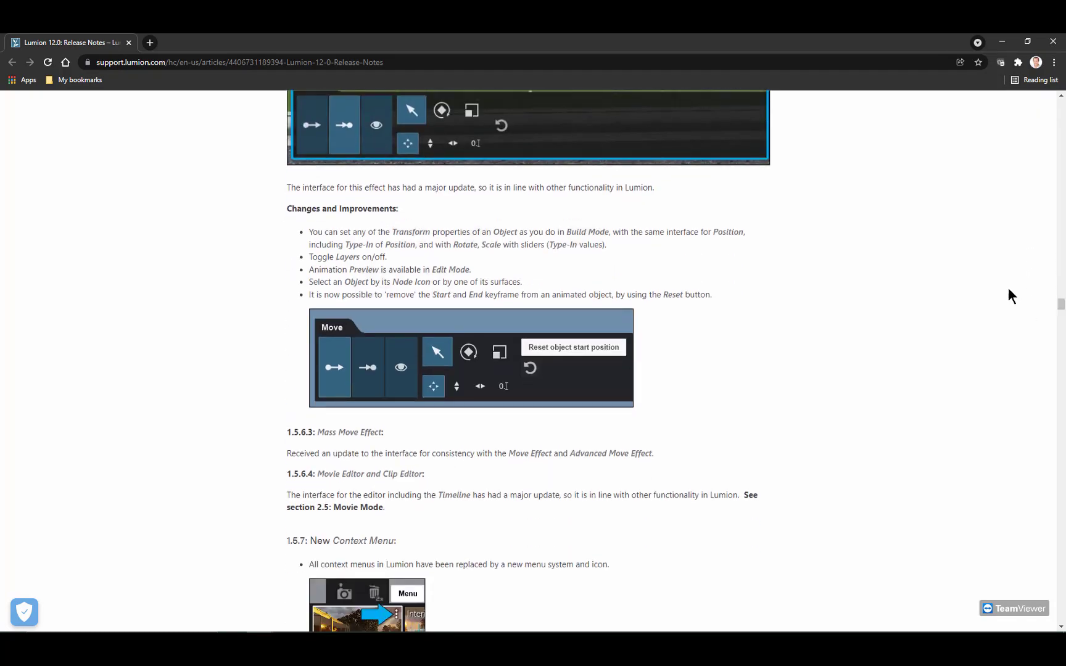
left_click_drag(319, 235, 588, 240)
left_click(582, 266)
scroll(545, 326, "down", 3)
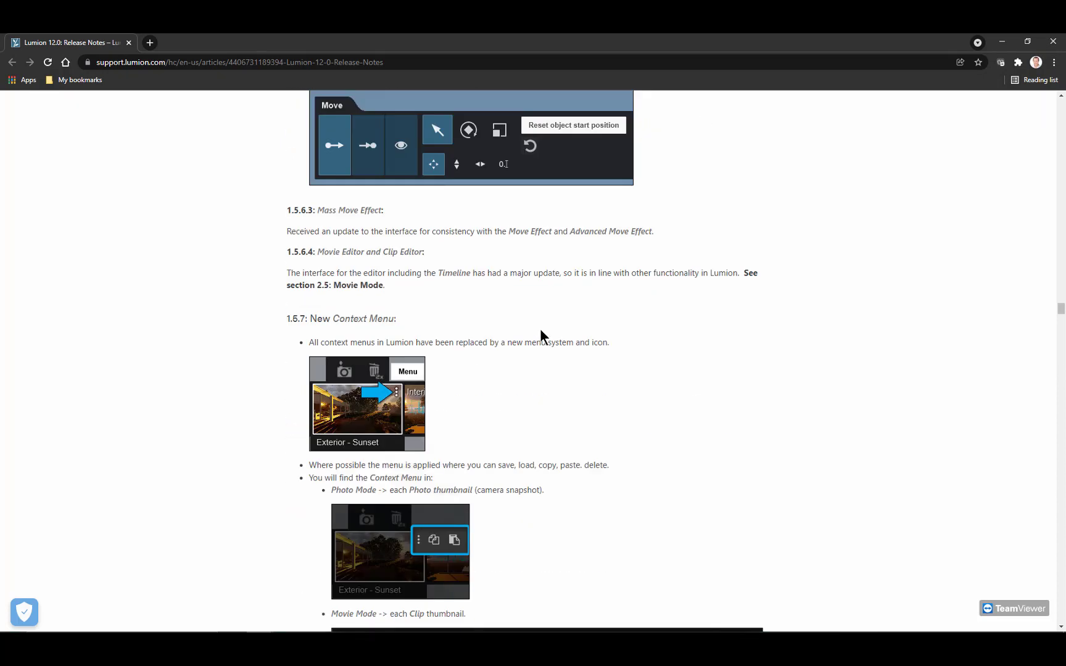
scroll(540, 328, "down", 6)
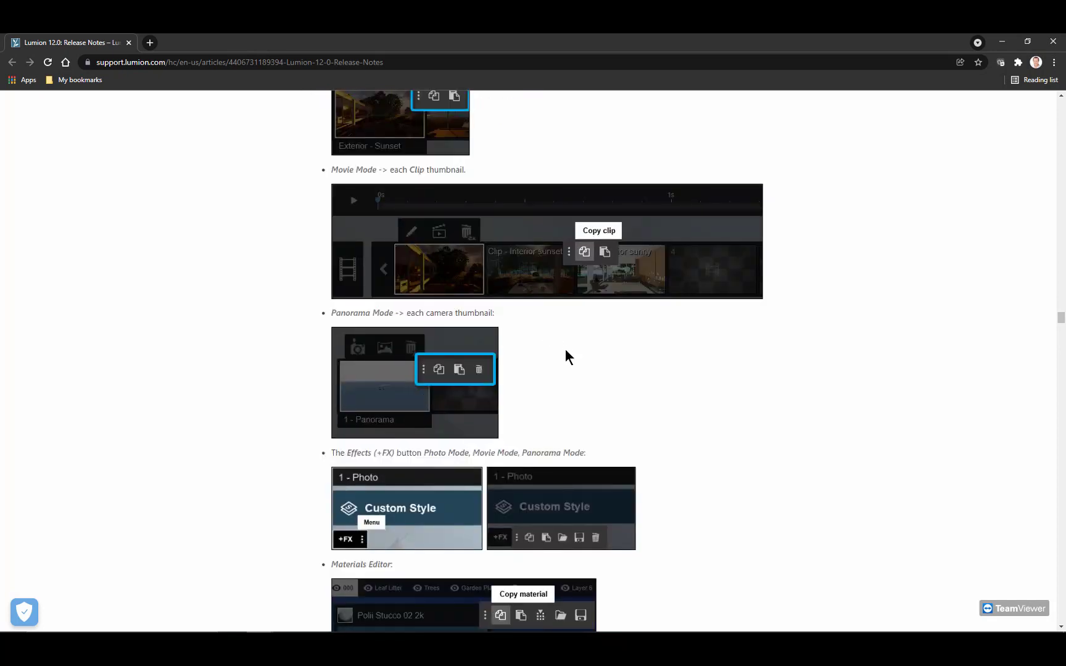
scroll(566, 349, "down", 4)
scroll(613, 361, "down", 5)
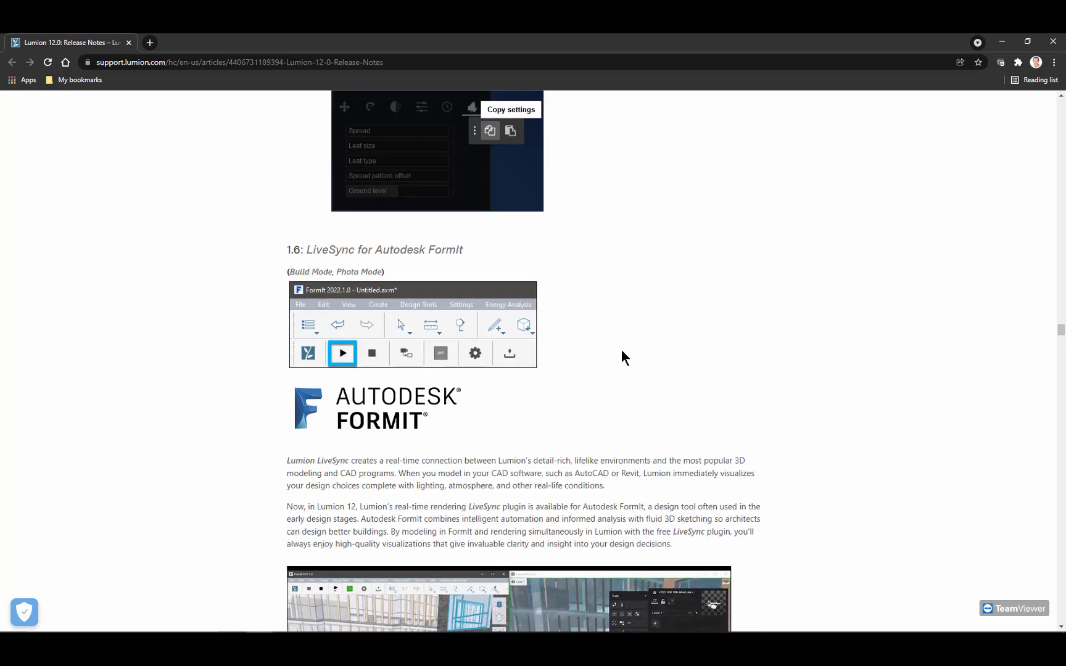
Step: Review the release notes on billboard objects, Clip Plane, and the object highlighting and selection outline usability improvements
left_click_drag(1059, 333, 1051, 375)
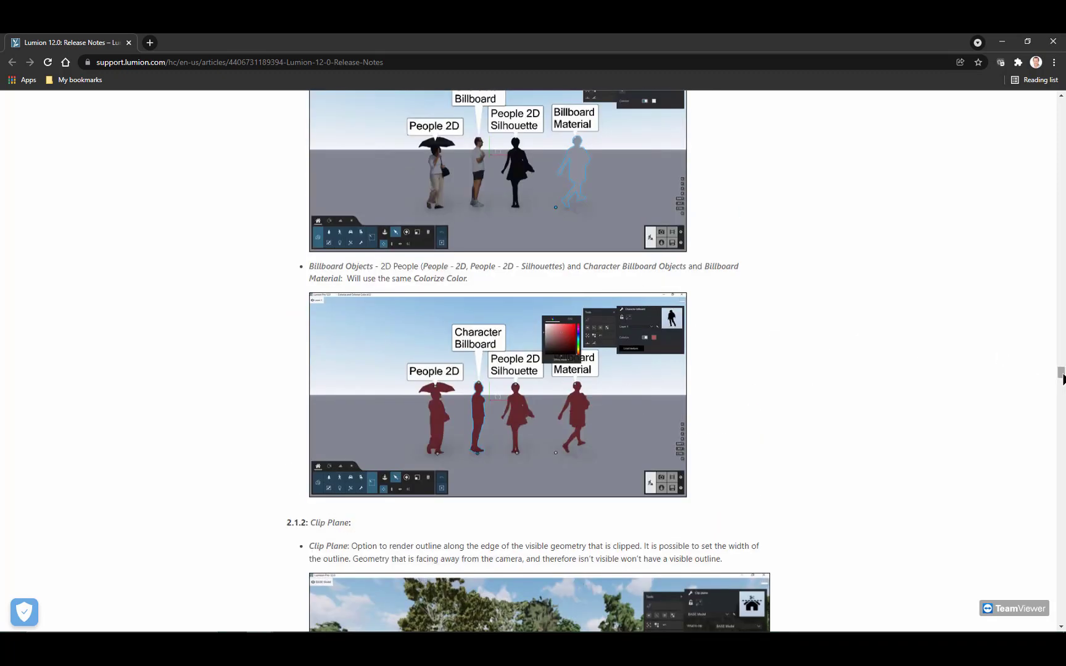
left_click_drag(1061, 375, 1056, 419)
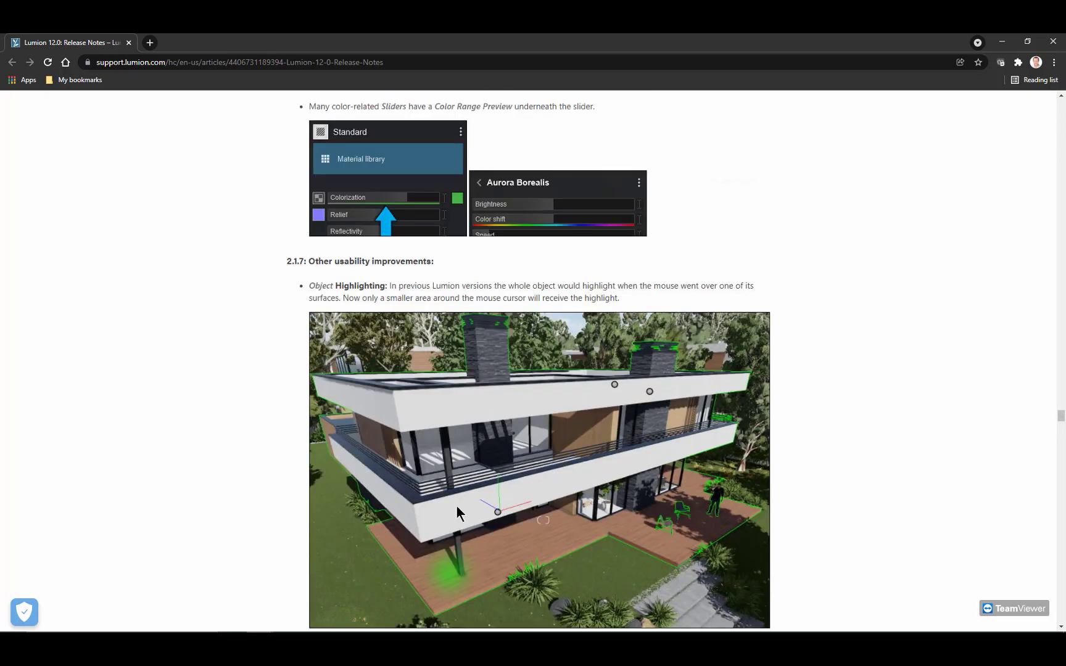
scroll(796, 505, "down", 2)
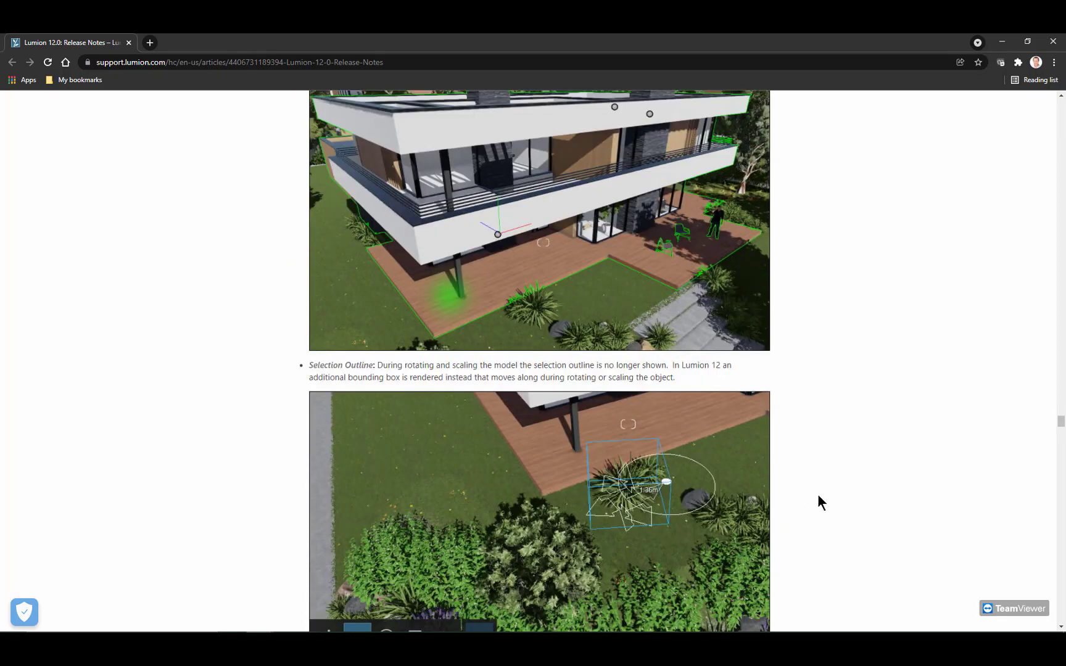
Step: Check the Object Library and Landscape changes in sections 3.1.5 and 3.2, and return to the Other Changes slide
left_click_drag(1059, 428, 1050, 564)
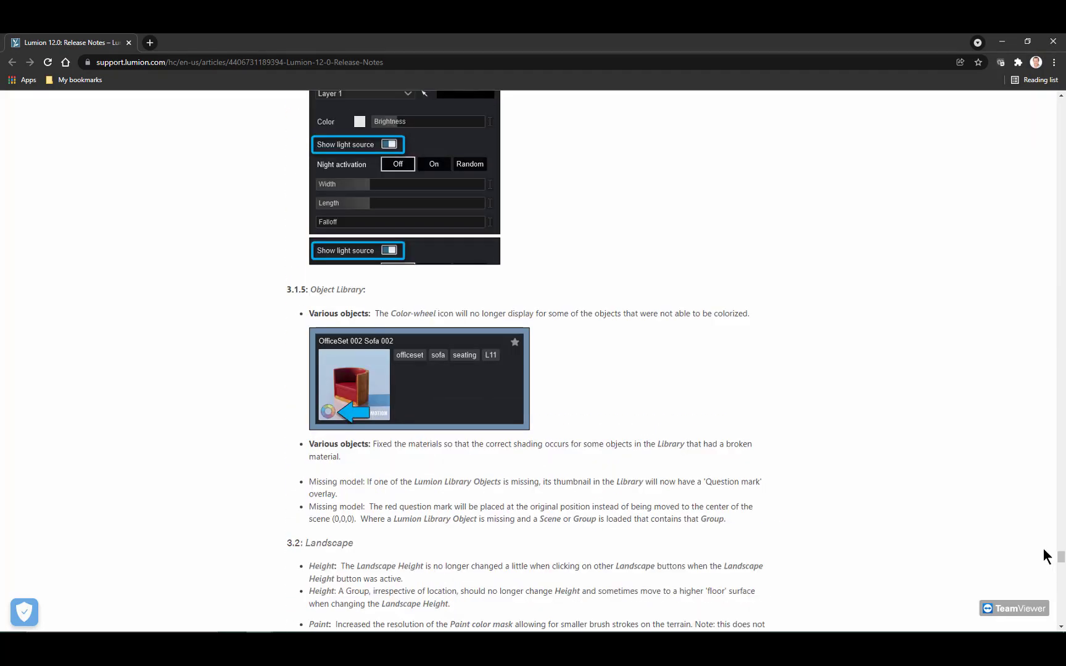
scroll(752, 435, "down", 2)
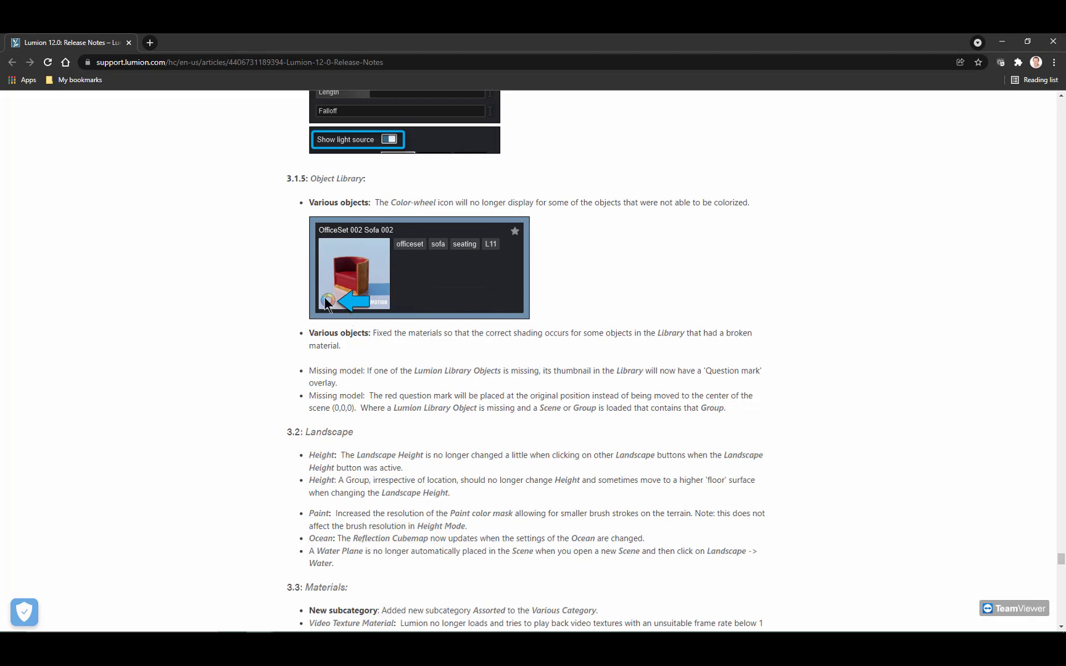
scroll(381, 432, "down", 2)
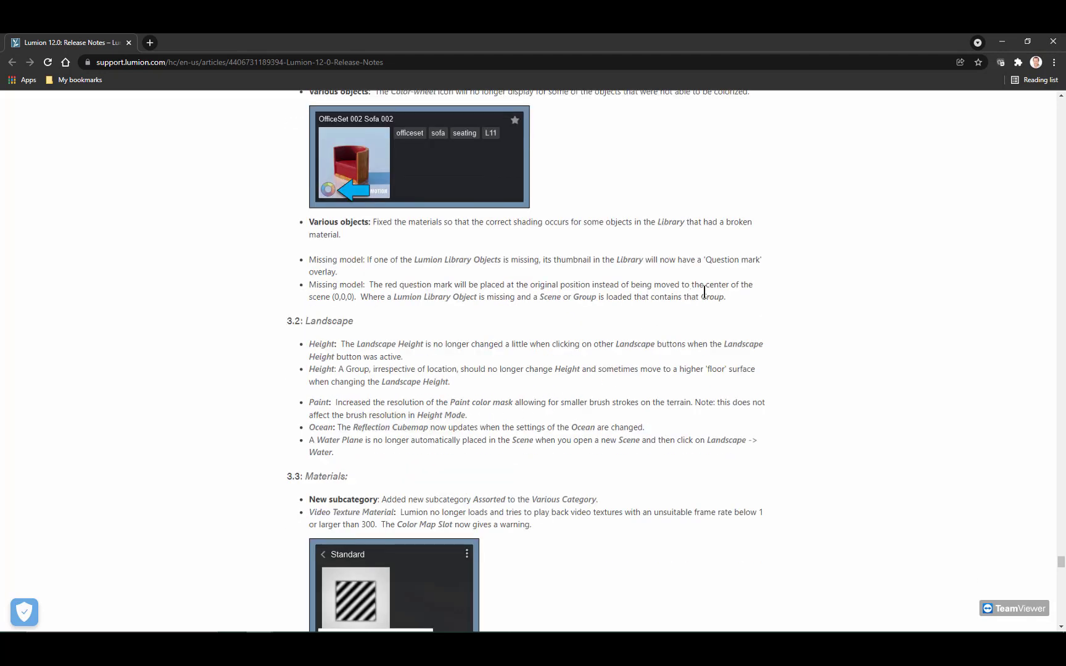
scroll(804, 183, "up", 2)
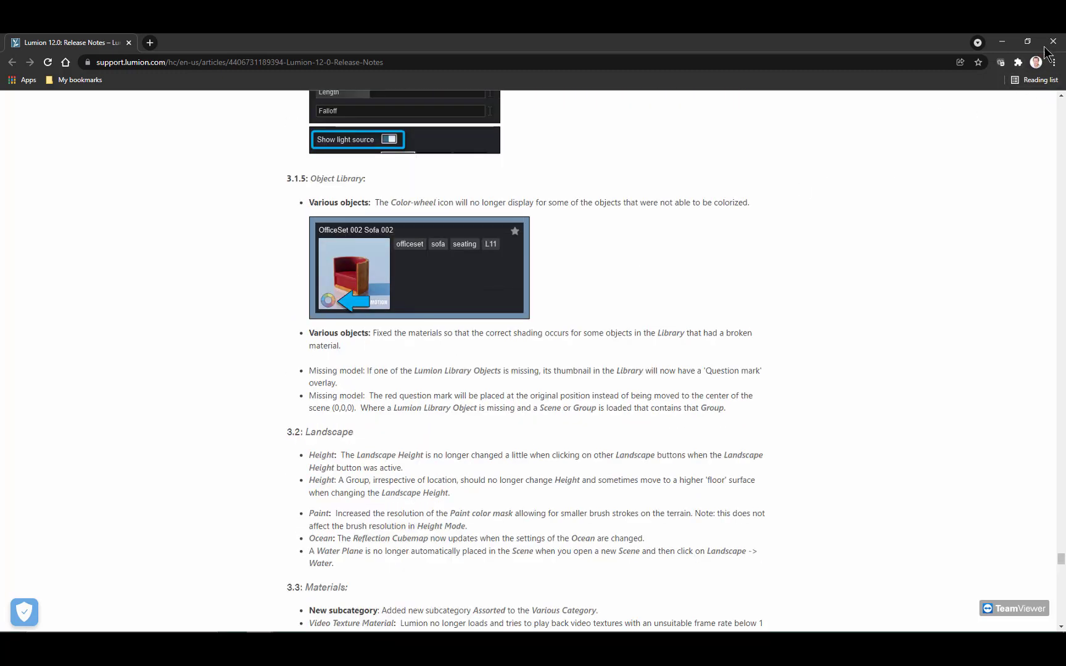
left_click(1003, 42)
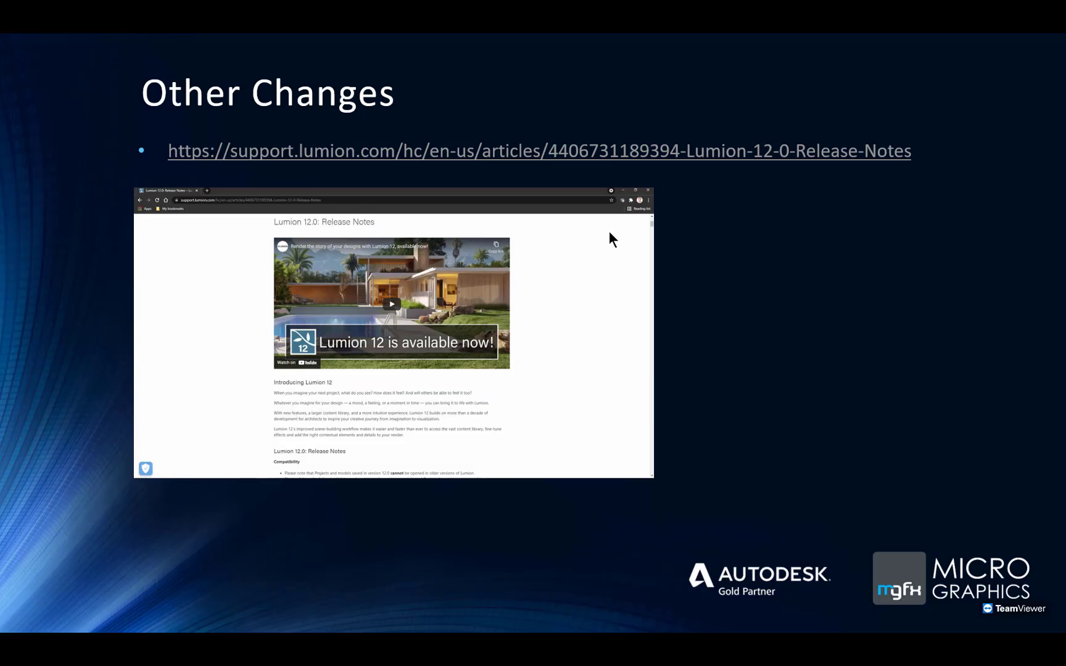